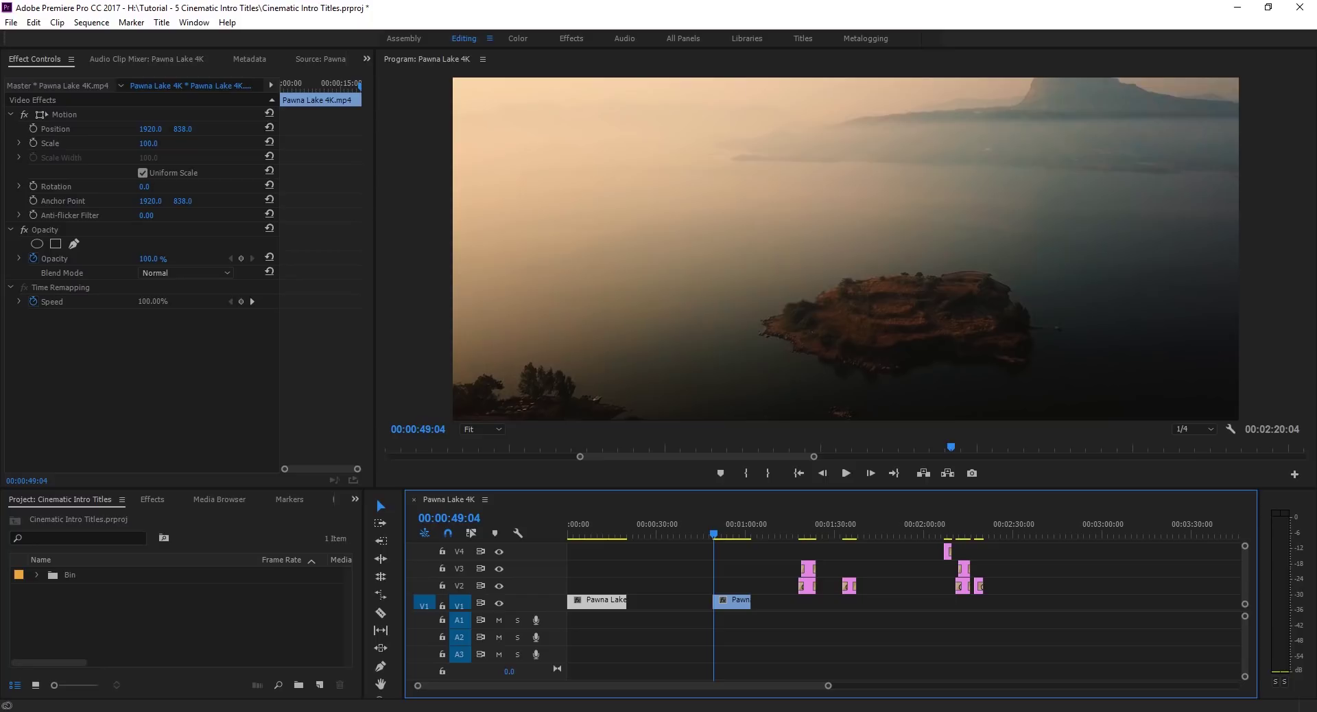
Create a new title with the default video settings and add the text "BEAUTIFUL LAKE" over the lake footage.
{"action": "right_click", "coordinate": [136, 610]}
{"action": "mouse_move", "coordinate": [229, 540]}
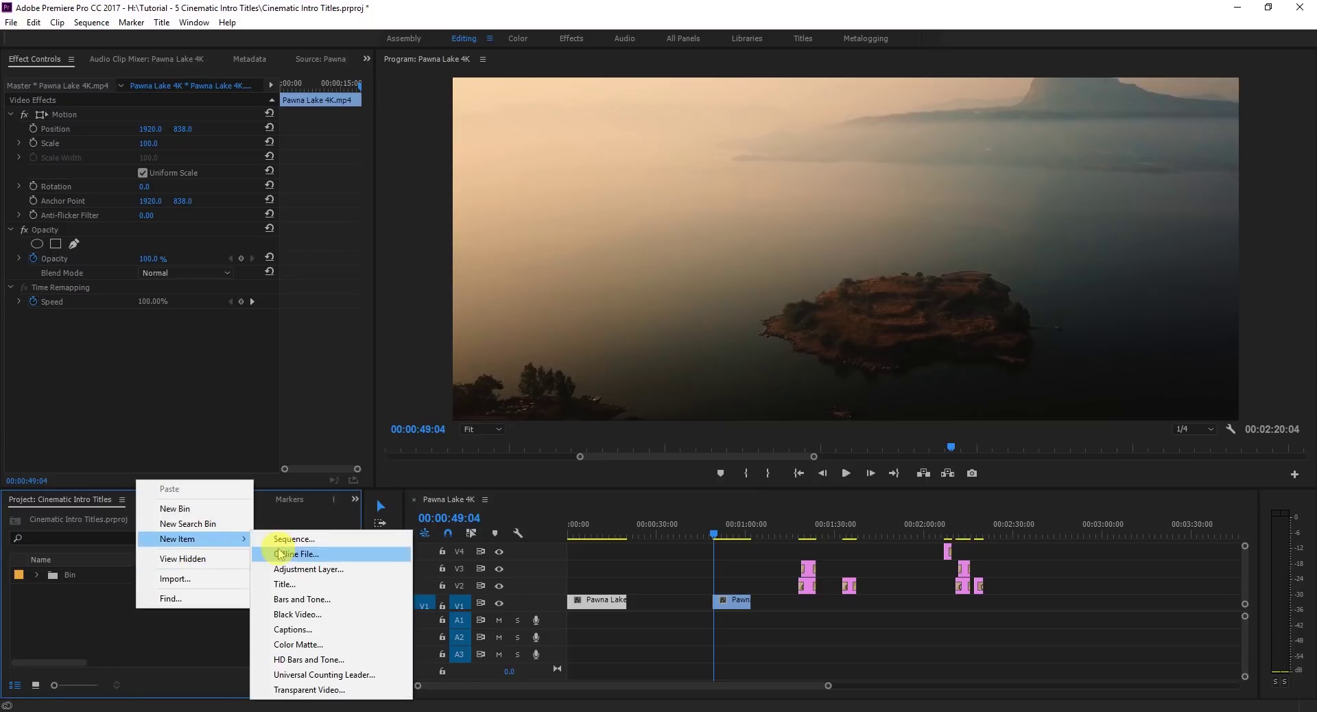
{"action": "left_click", "coordinate": [292, 584]}
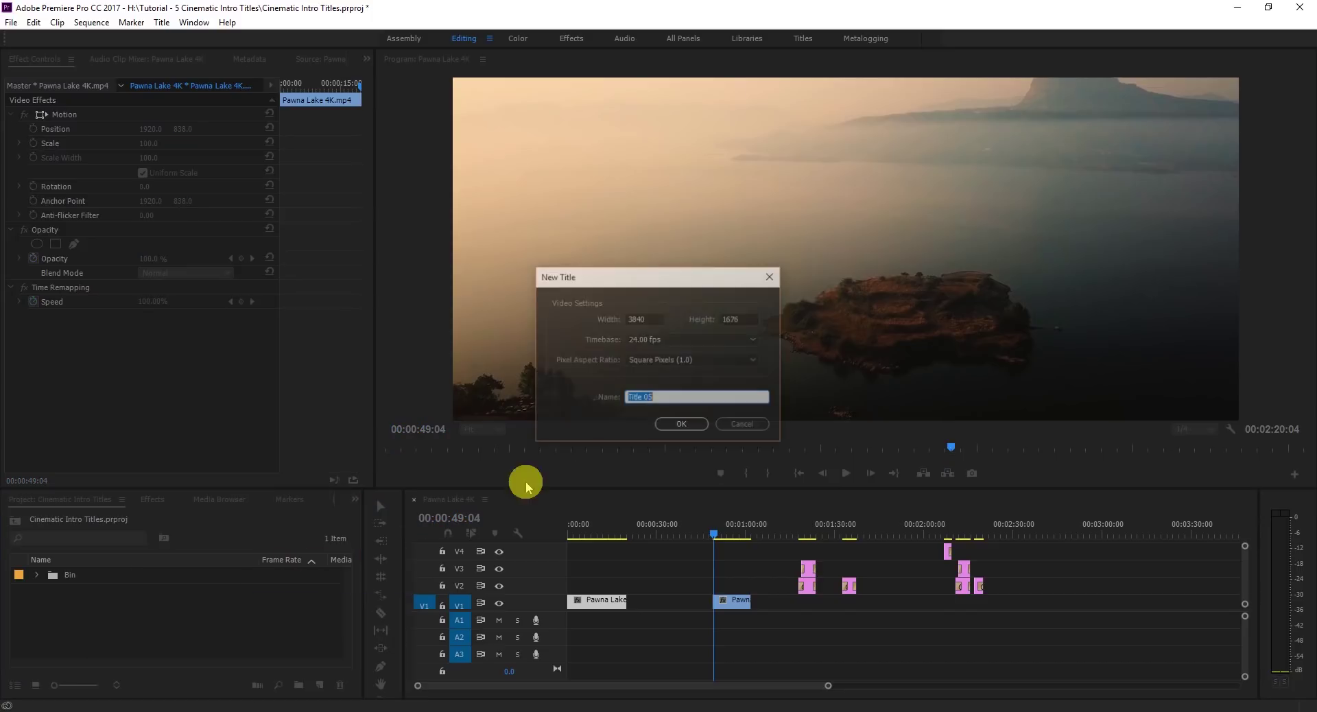
{"action": "left_click", "coordinate": [679, 424]}
{"action": "left_click", "coordinate": [245, 274]}
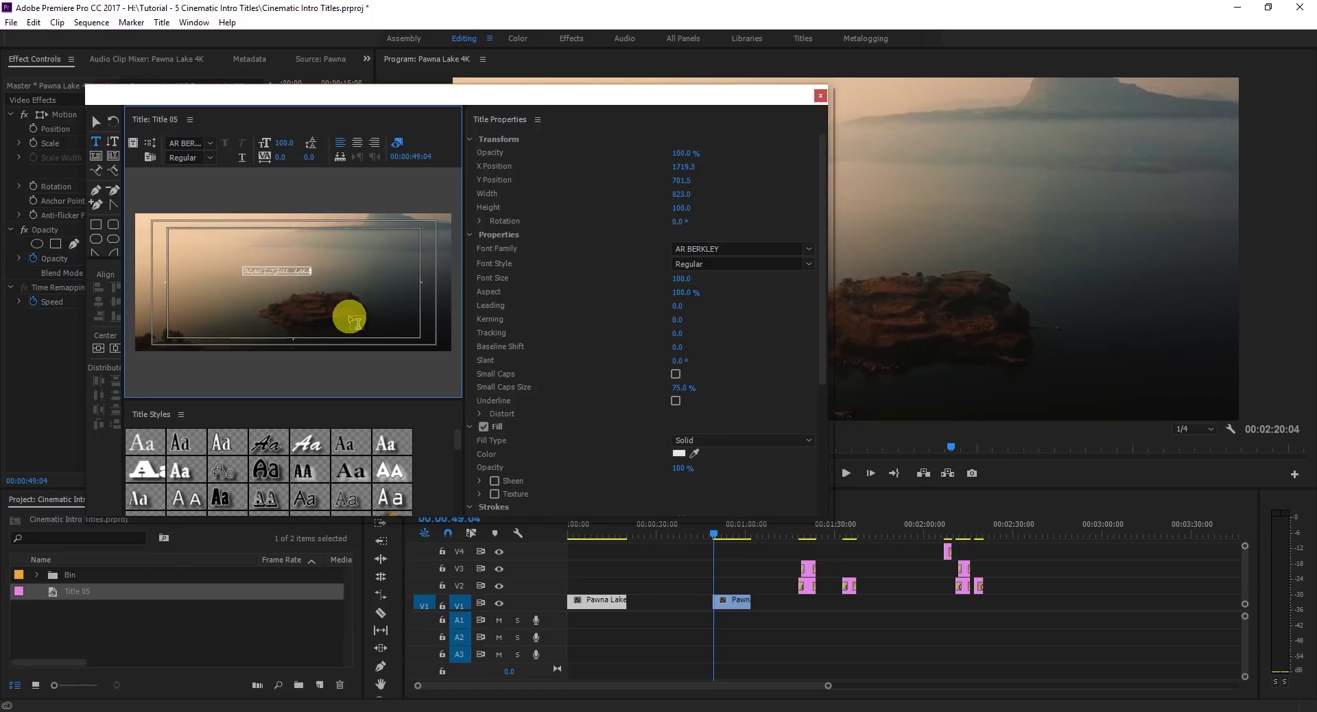
Change the title text's font family to Roboto.
{"action": "left_click", "coordinate": [209, 143]}
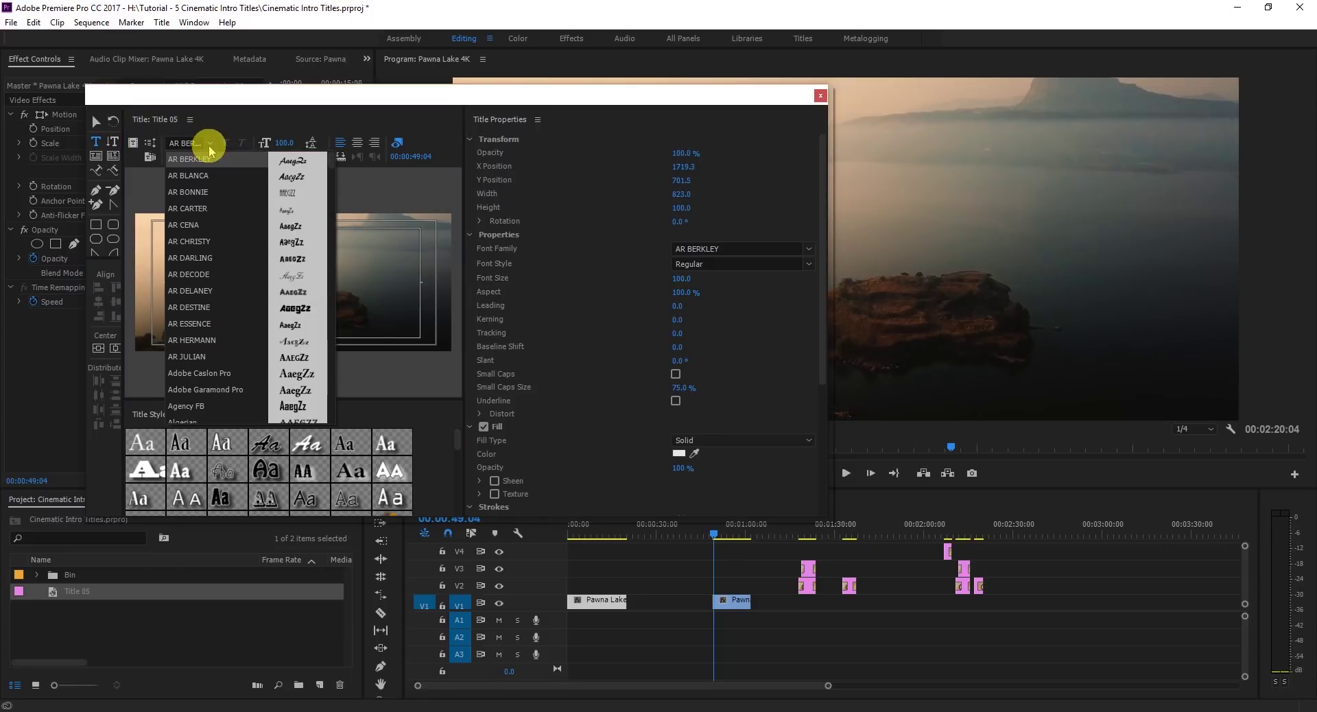
{"action": "key", "text": "r"}
{"action": "key", "text": "r"}
{"action": "key", "text": "r"}
{"action": "key", "text": "Return"}
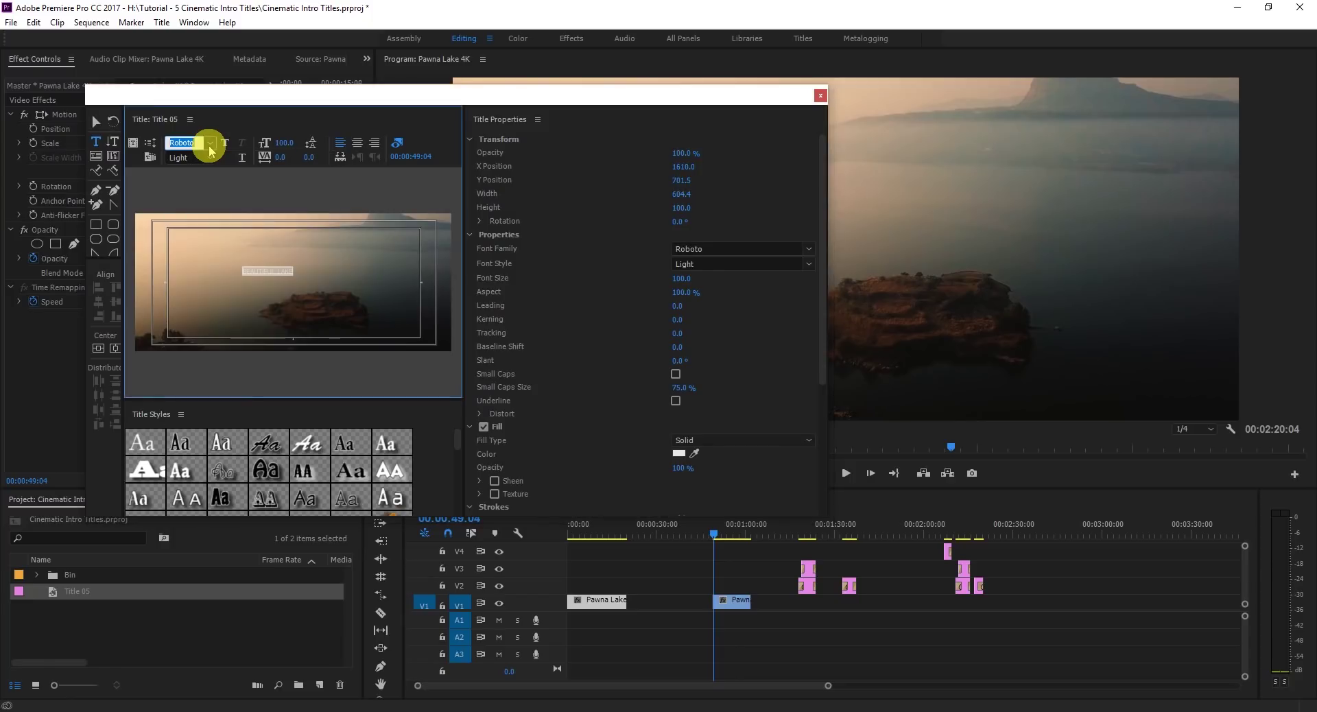
Set the title text's font size to 200 and its kerning to 50.
{"action": "left_click", "coordinate": [283, 142]}
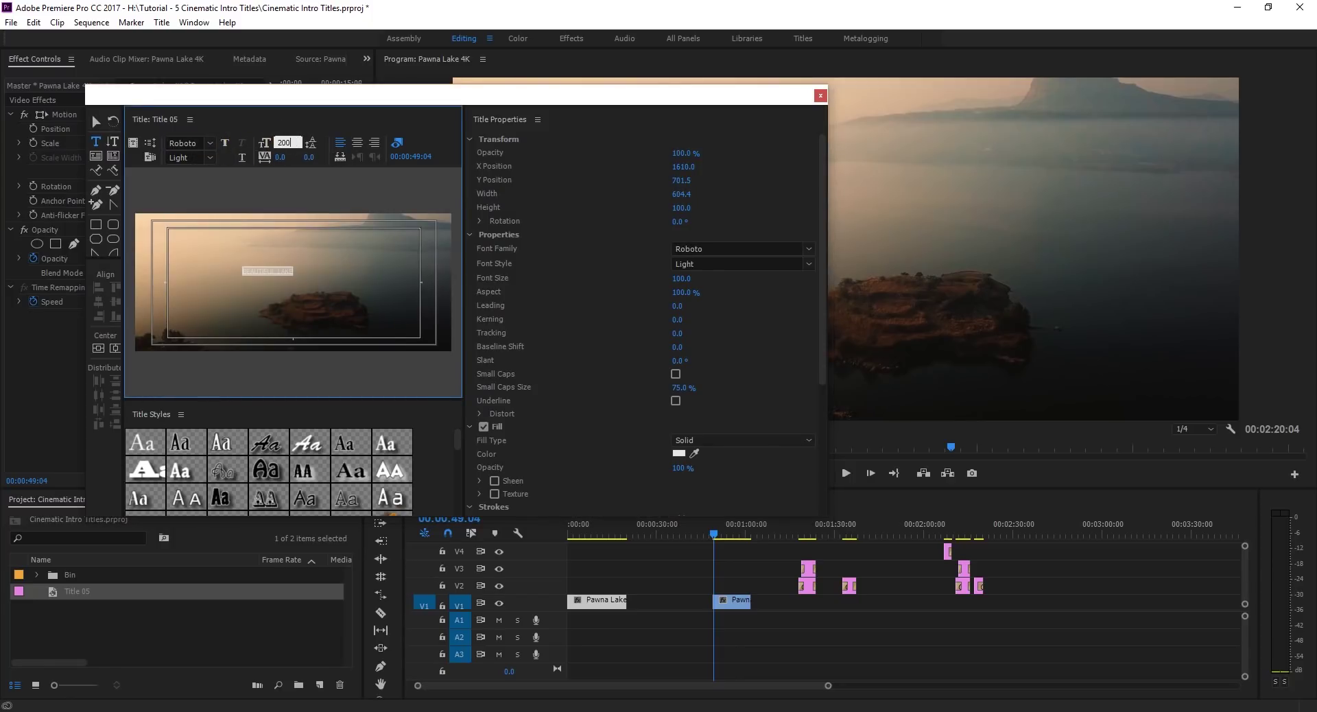
{"action": "key", "text": "Return"}
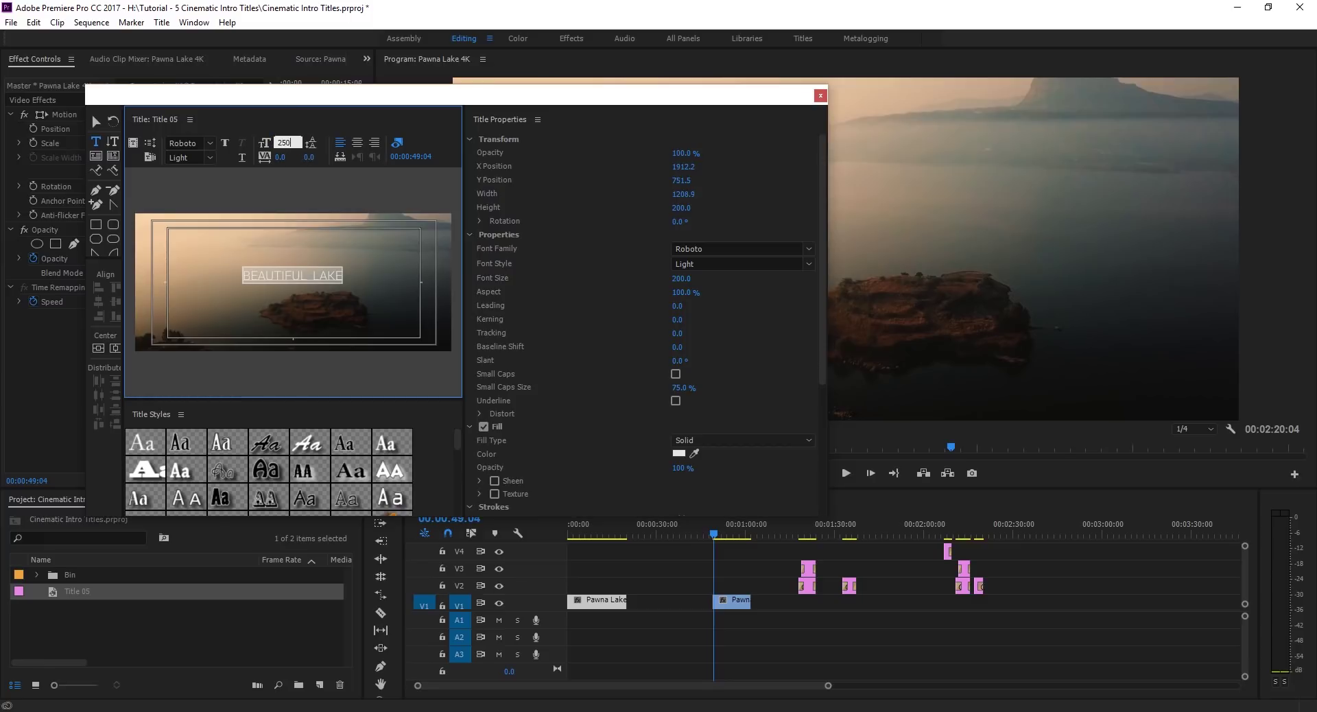
{"action": "key", "text": "Return"}
{"action": "left_click_drag", "start_coordinate": [279, 157], "coordinate": [297, 157]}
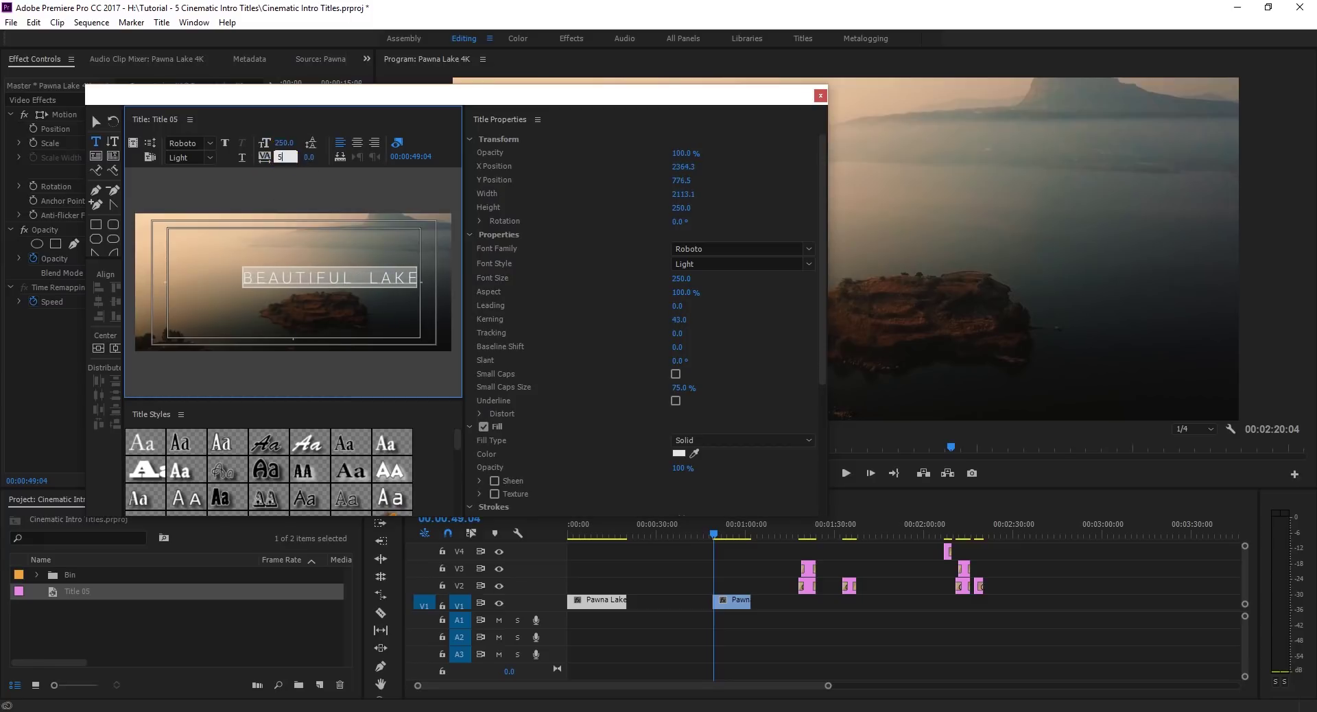
{"action": "type", "text": "0"}
{"action": "key", "text": "Return"}
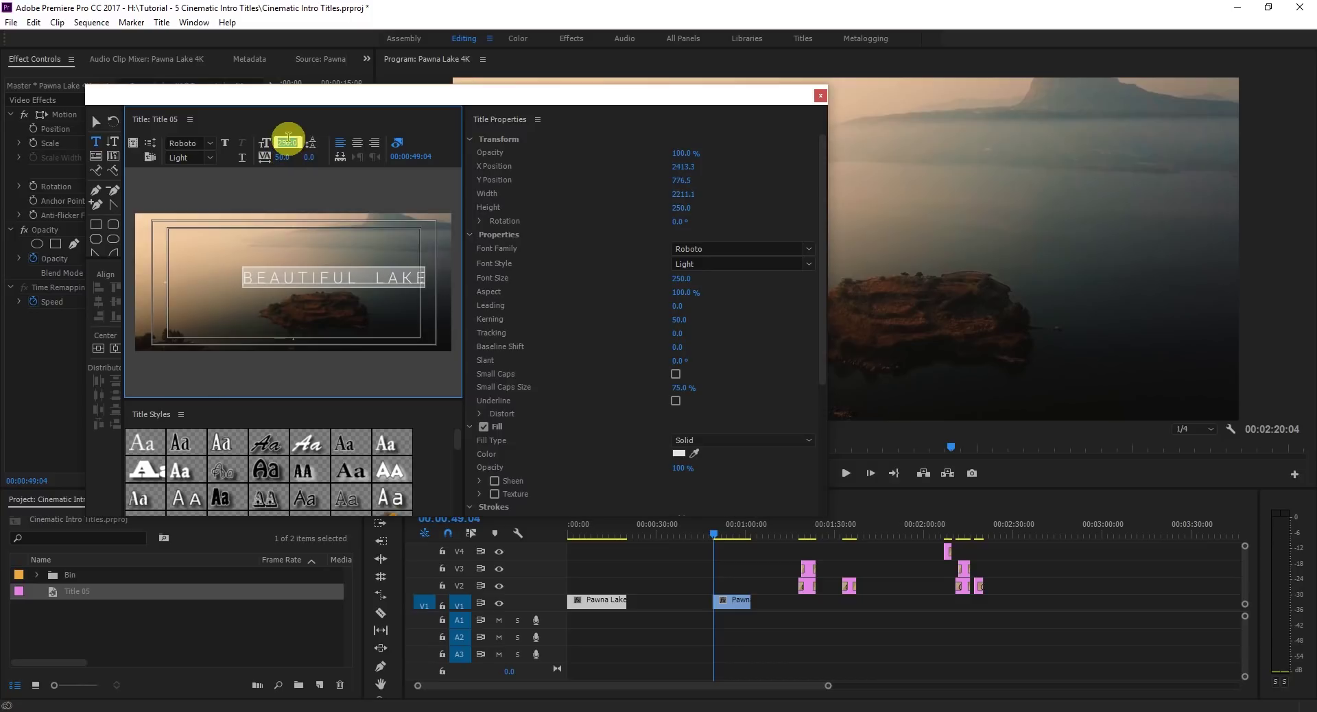
{"action": "type", "text": "200"}
{"action": "key", "text": "Return"}
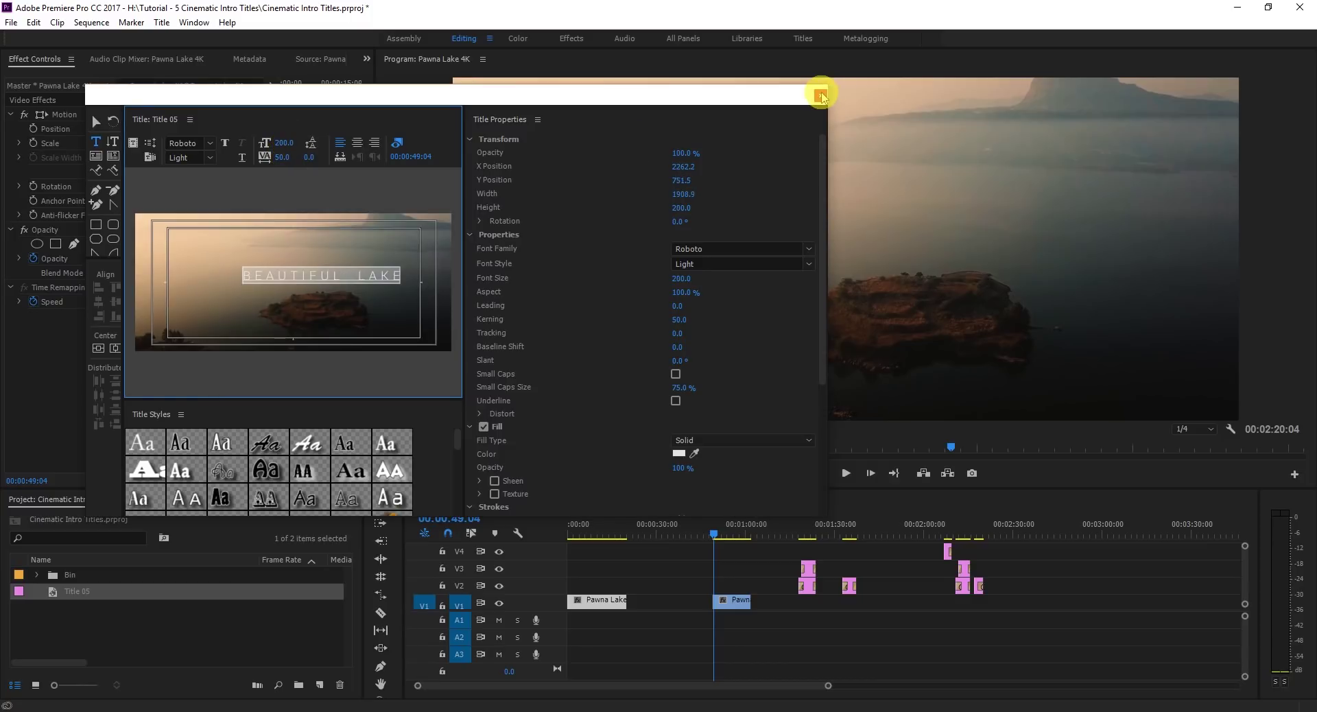
Close the title editor, place Title 05 on V2 above the second Pawna Lake clip, and set its horizontal position to 1564.
{"action": "left_click", "coordinate": [821, 95]}
{"action": "left_click_drag", "start_coordinate": [53, 588], "coordinate": [719, 587]}
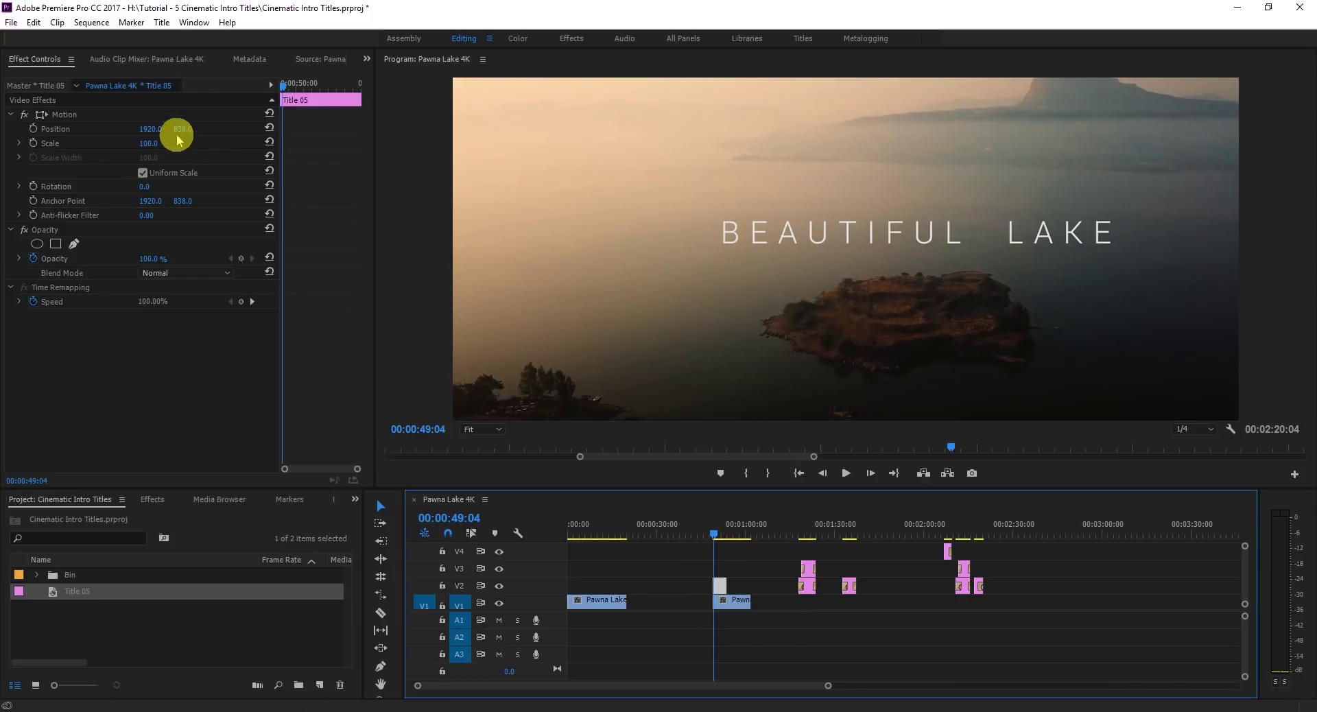
{"action": "mouse_move", "coordinate": [158, 129]}
{"action": "left_mouse_down"}
{"action": "mouse_move", "coordinate": [140, 129]}
{"action": "mouse_move", "coordinate": [158, 129]}
{"action": "left_mouse_up"}
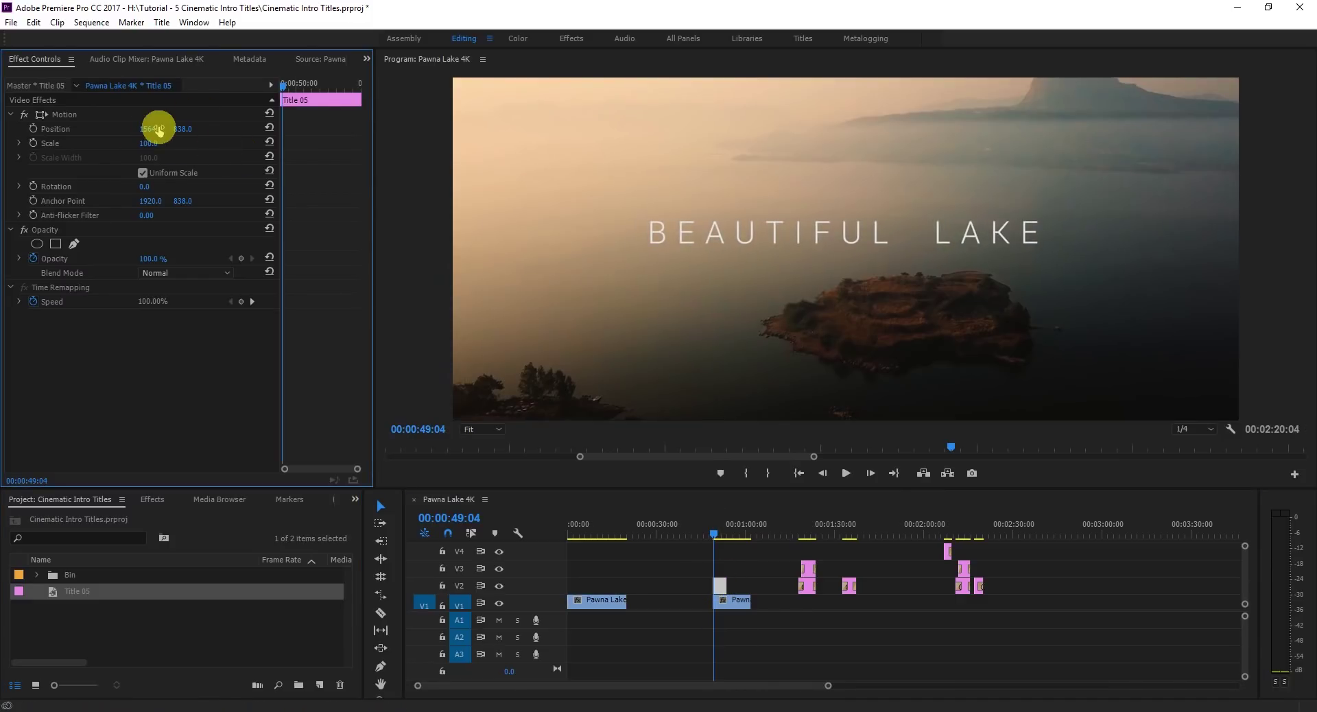
Draw a closed four-point opacity mask as a thin horizontal strip across the middle of the BEAUTIFUL LAKE lettering.
{"action": "key", "text": "equal"}
{"action": "left_click", "coordinate": [718, 589]}
{"action": "key", "text": "equal"}
{"action": "key", "text": "equal"}
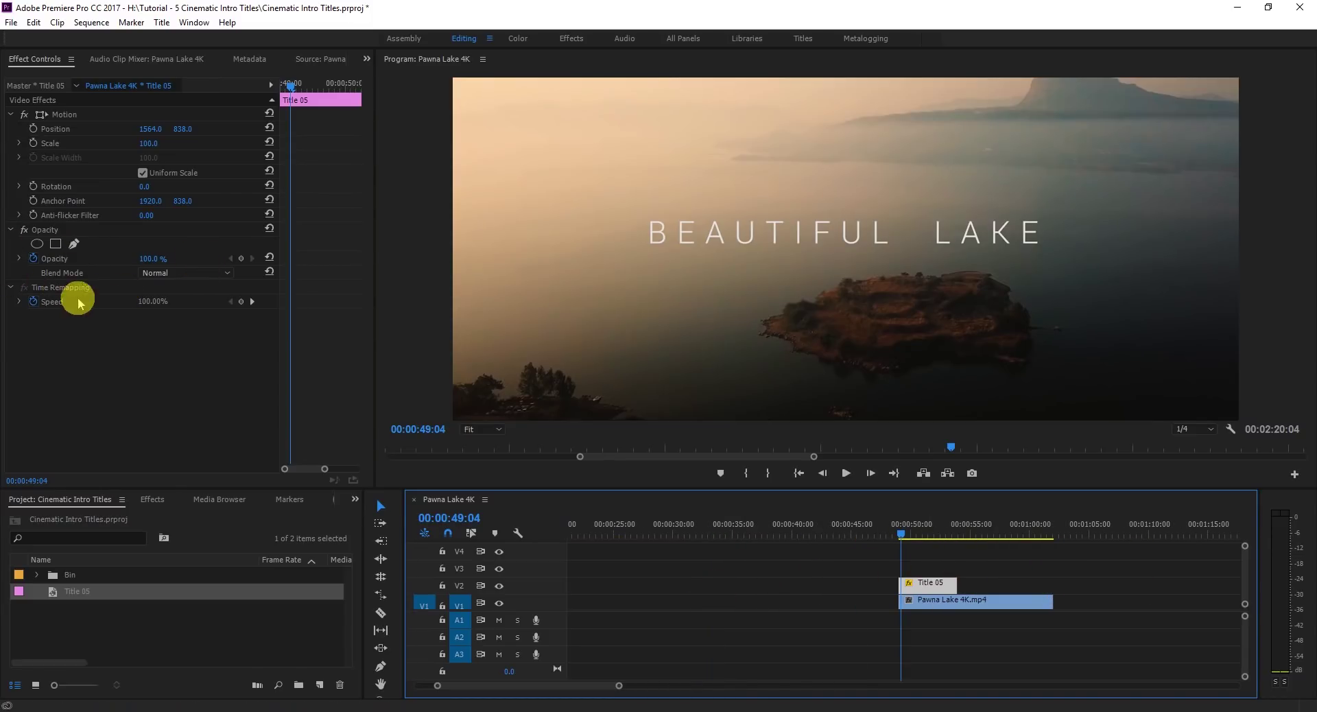
{"action": "left_click", "coordinate": [72, 245]}
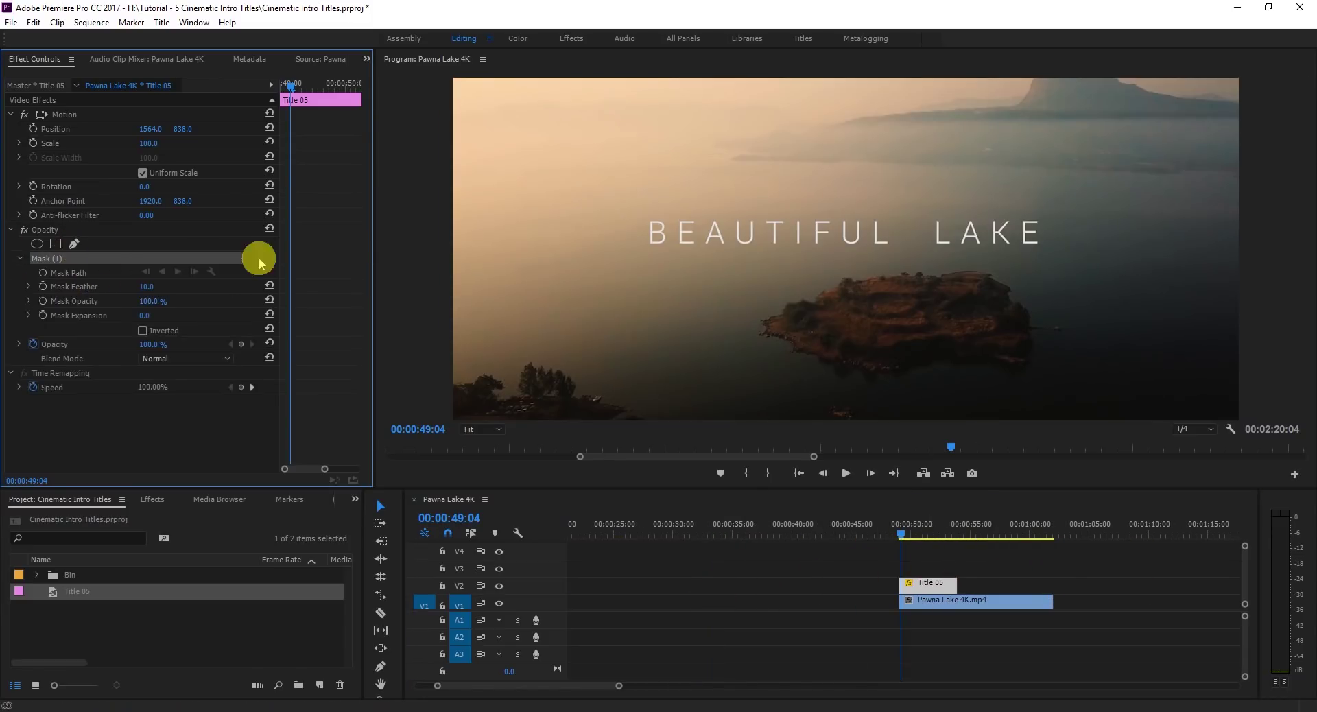
{"action": "left_click", "coordinate": [657, 237]}
{"action": "left_click", "coordinate": [1031, 233]}
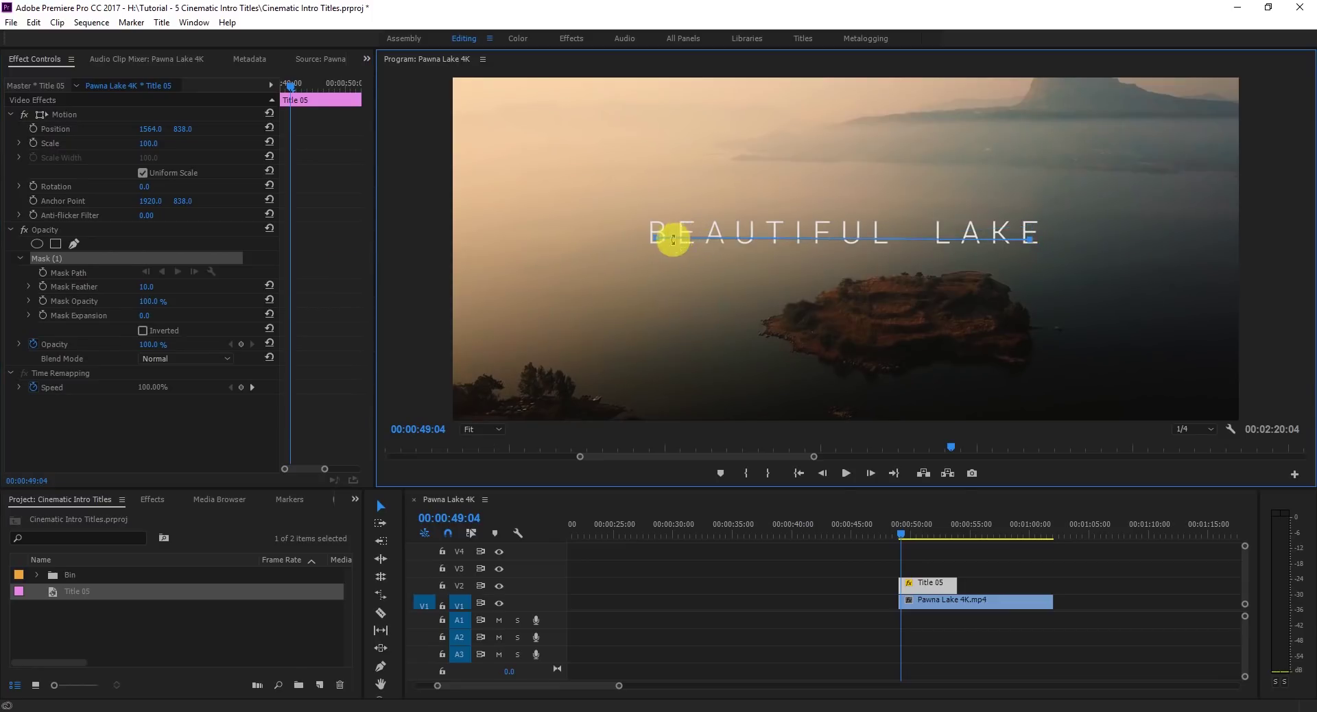
{"action": "left_click", "coordinate": [1016, 224]}
{"action": "left_click", "coordinate": [672, 225]}
{"action": "left_click", "coordinate": [657, 237]}
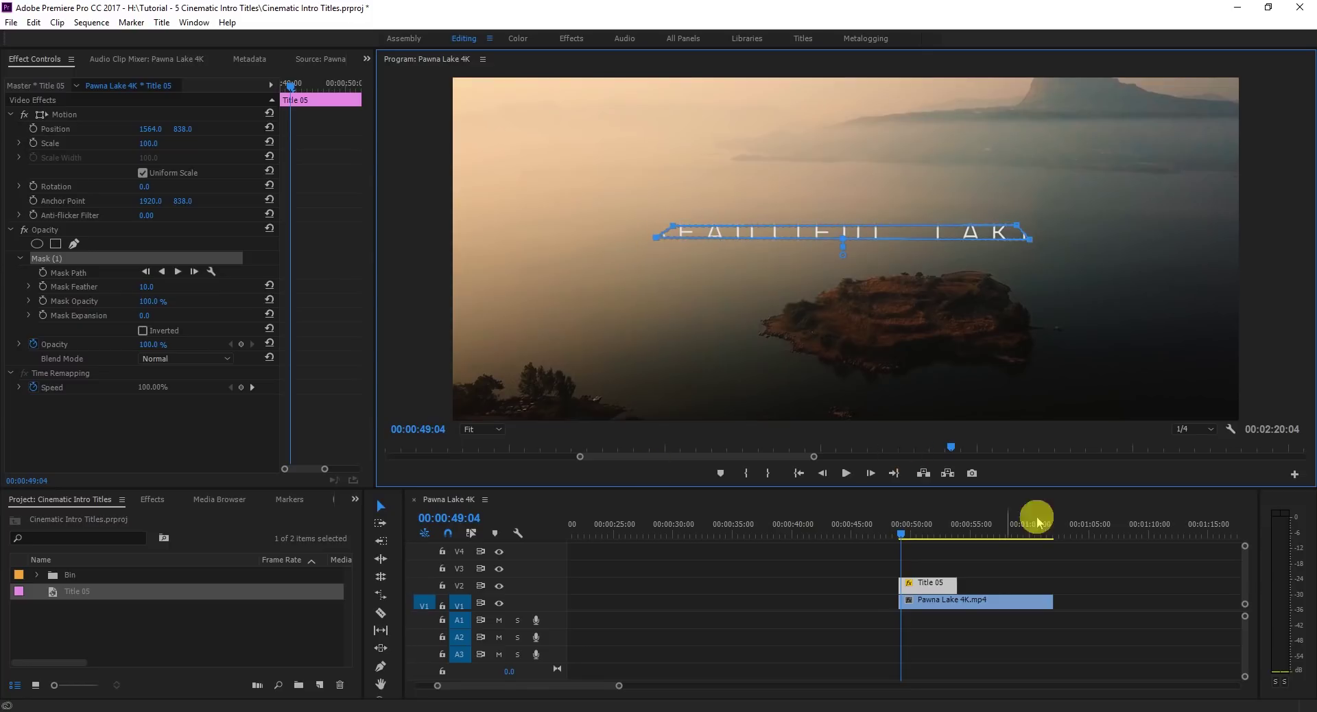
At the start of the Title 05 clip, 00:00:49:00, enable Mask Expansion keyframing and set the value to -38.
{"action": "left_click", "coordinate": [940, 583]}
{"action": "key", "text": "equal"}
{"action": "key", "text": "equal"}
{"action": "key", "text": "Left"}
{"action": "key", "text": "Left"}
{"action": "key", "text": "Left"}
{"action": "key", "text": "Left"}
{"action": "key", "text": "Left"}
{"action": "key", "text": "Right"}
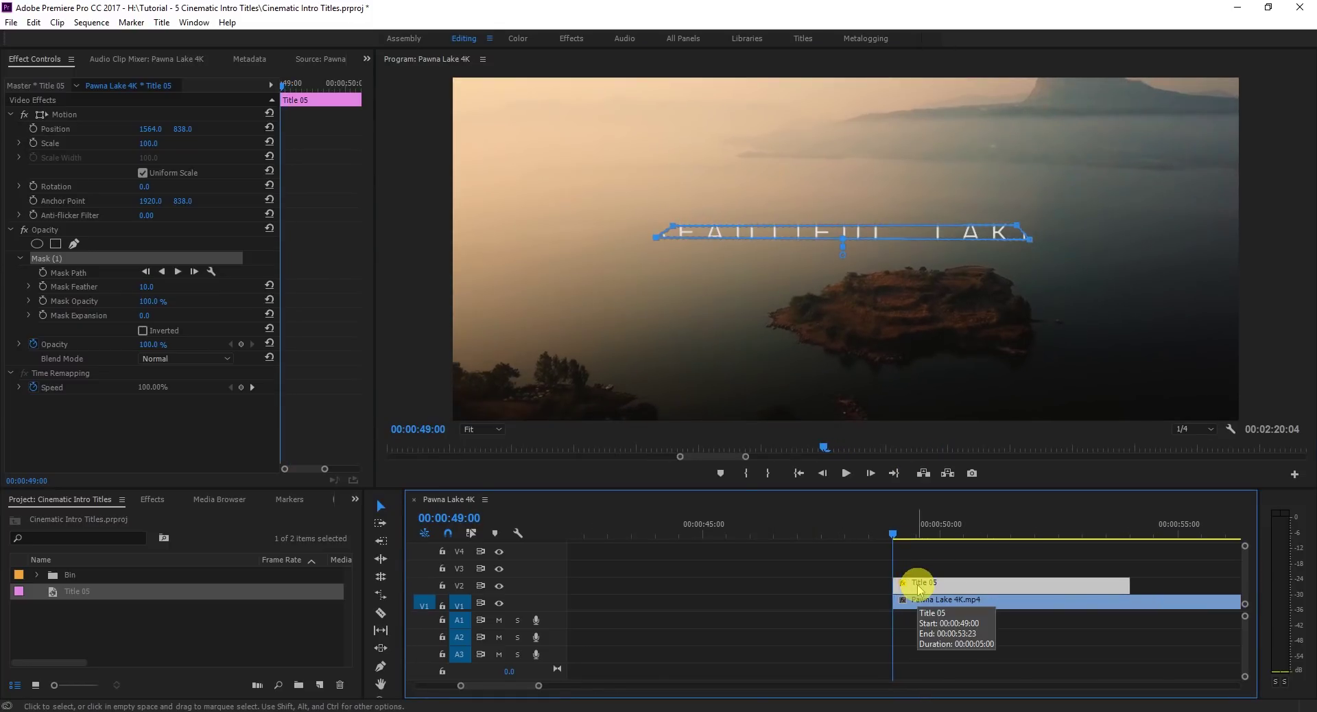
{"action": "left_click", "coordinate": [43, 316]}
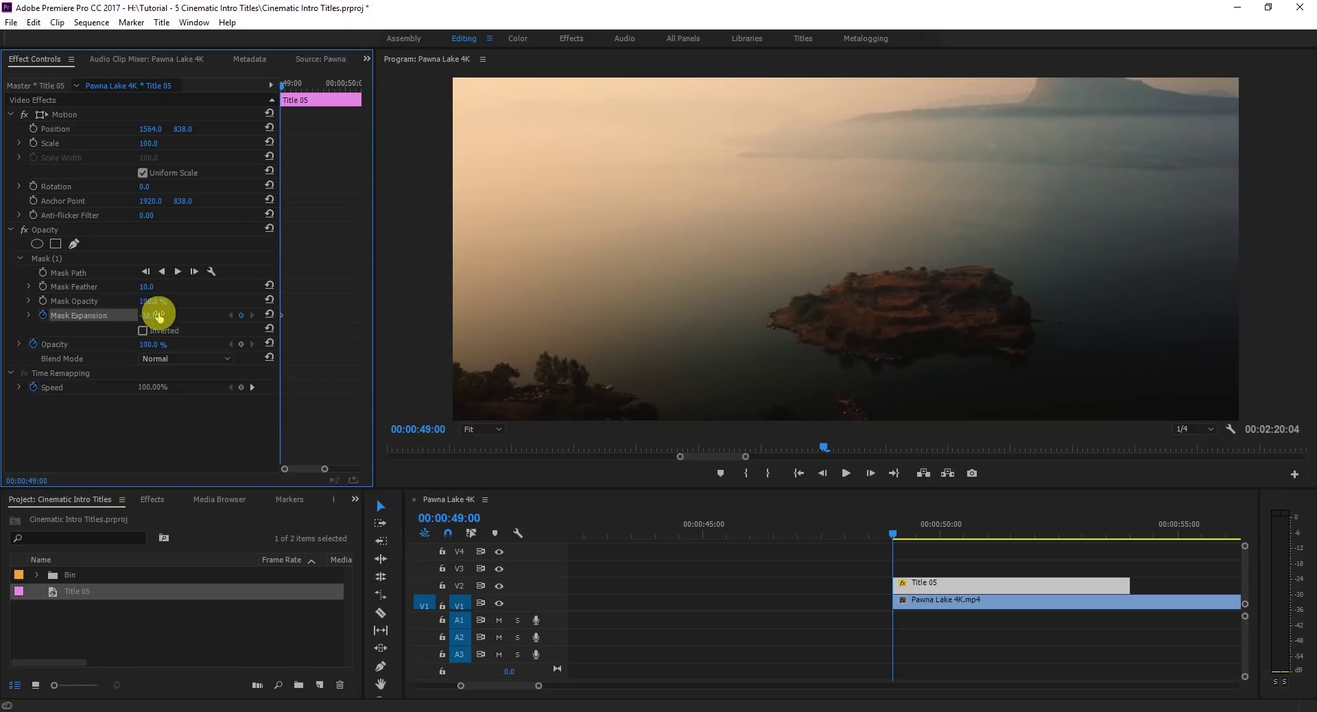
Keyframe the title's Mask Expansion at 116 at 00:00:52:16.
{"action": "left_click_drag", "start_coordinate": [895, 536], "coordinate": [1067, 530]}
{"action": "left_click", "coordinate": [179, 324]}
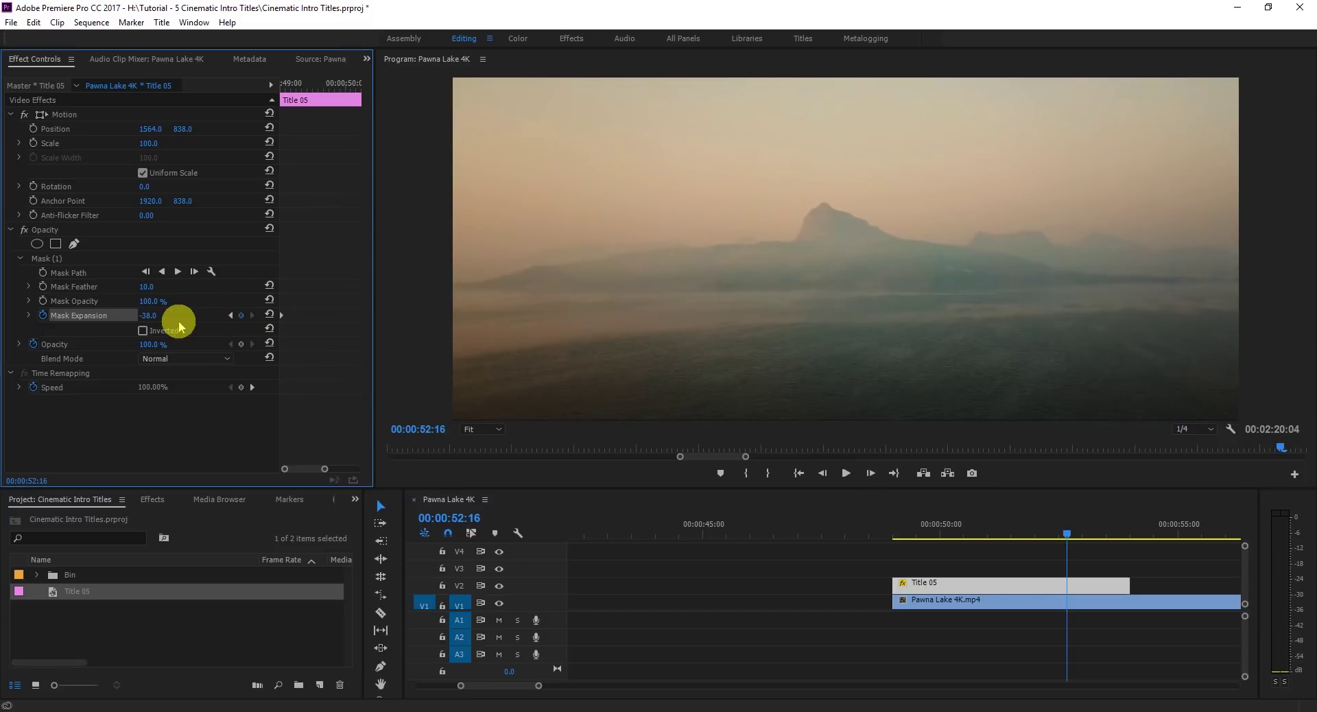
{"action": "left_click_drag", "start_coordinate": [147, 316], "coordinate": [205, 316]}
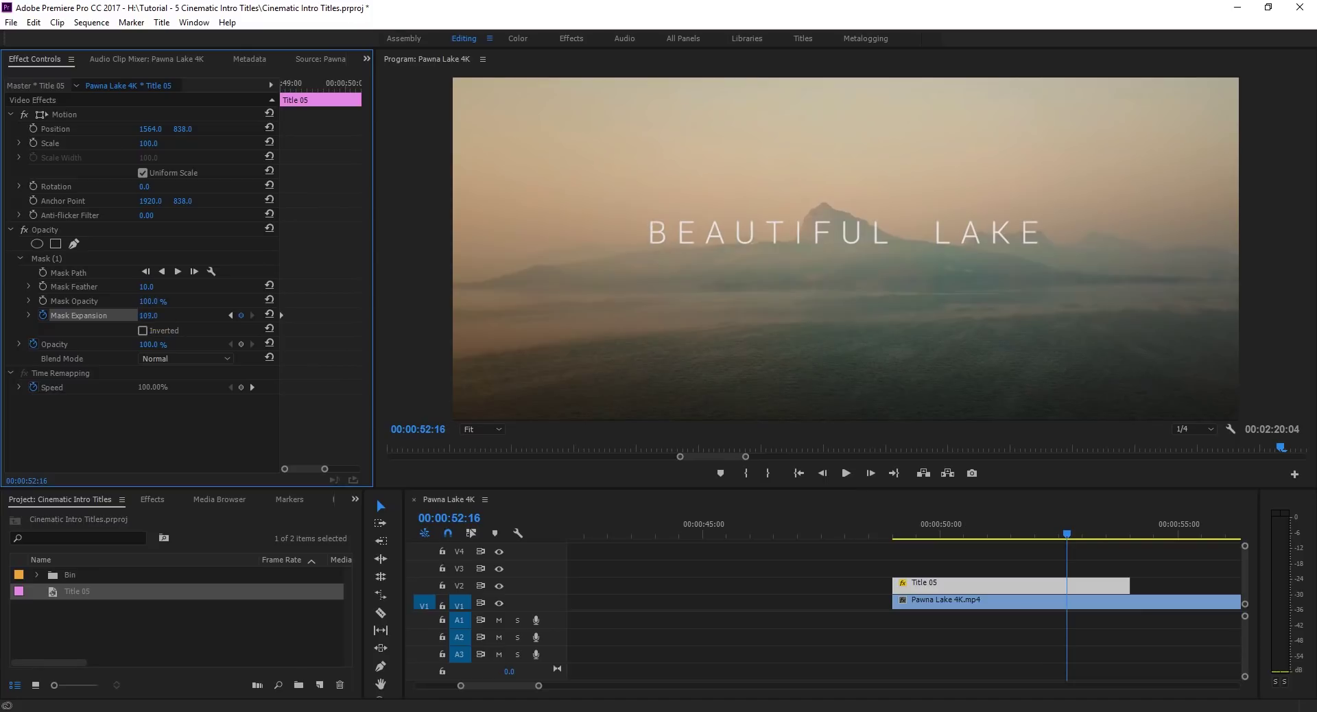
Play the masked title from its start to review the reveal animation.
{"action": "left_click_drag", "start_coordinate": [1064, 532], "coordinate": [890, 537]}
{"action": "key", "text": "space"}
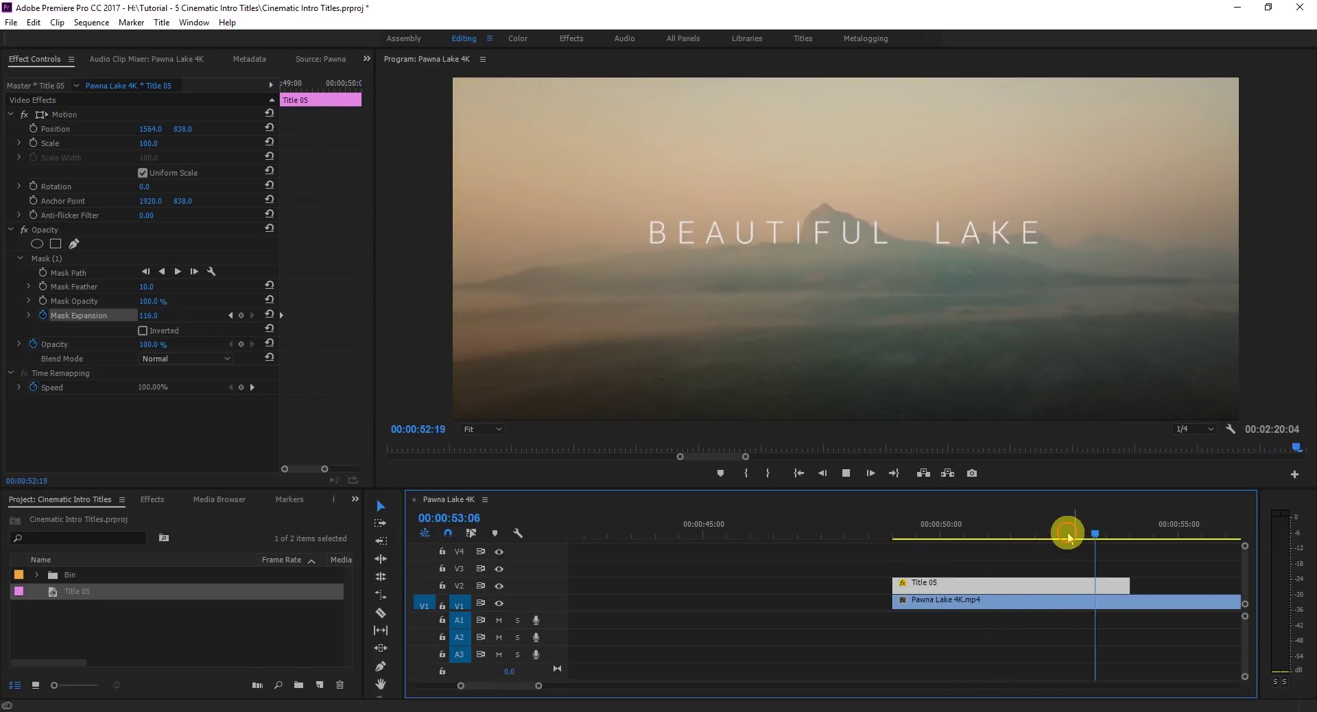
{"action": "left_click_drag", "start_coordinate": [1065, 532], "coordinate": [895, 541]}
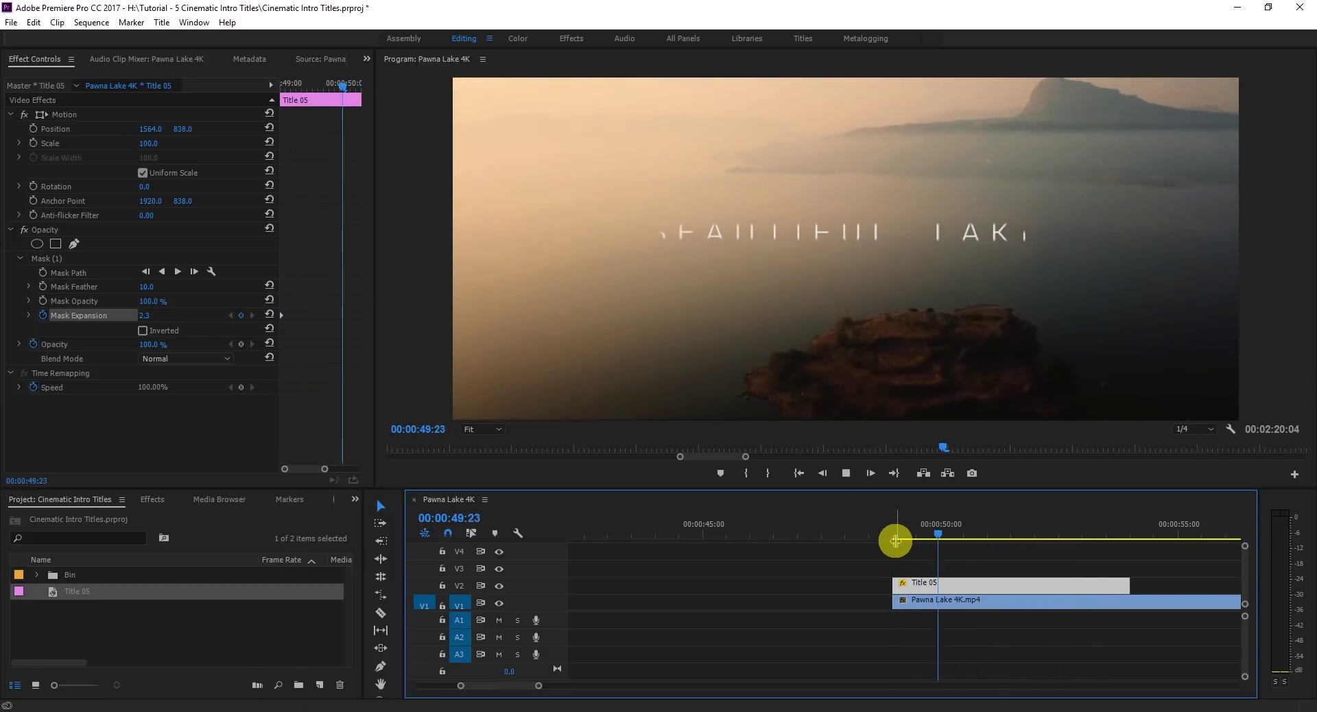
{"action": "key", "text": "space"}
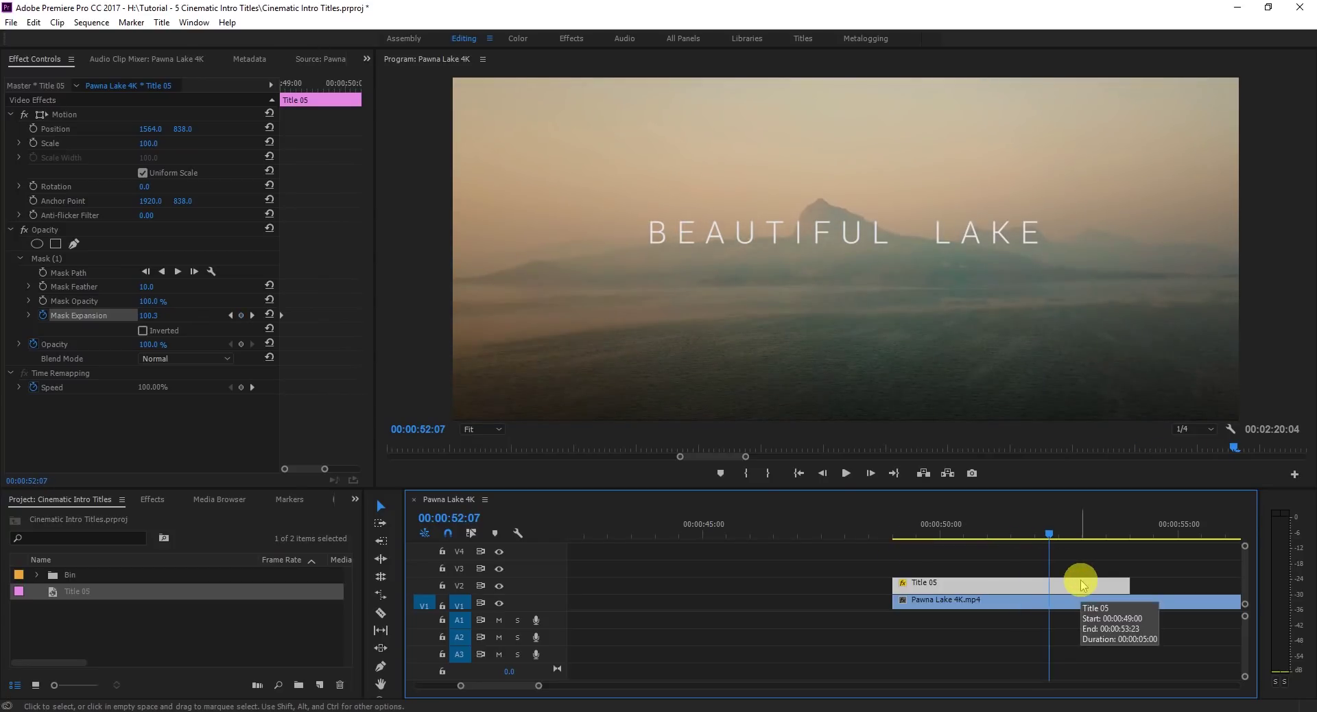
Give Title 05 a Cross Dissolve at its end only, and lengthen that transition to 00:00:01:09.
{"action": "key", "text": "ctrl+d"}
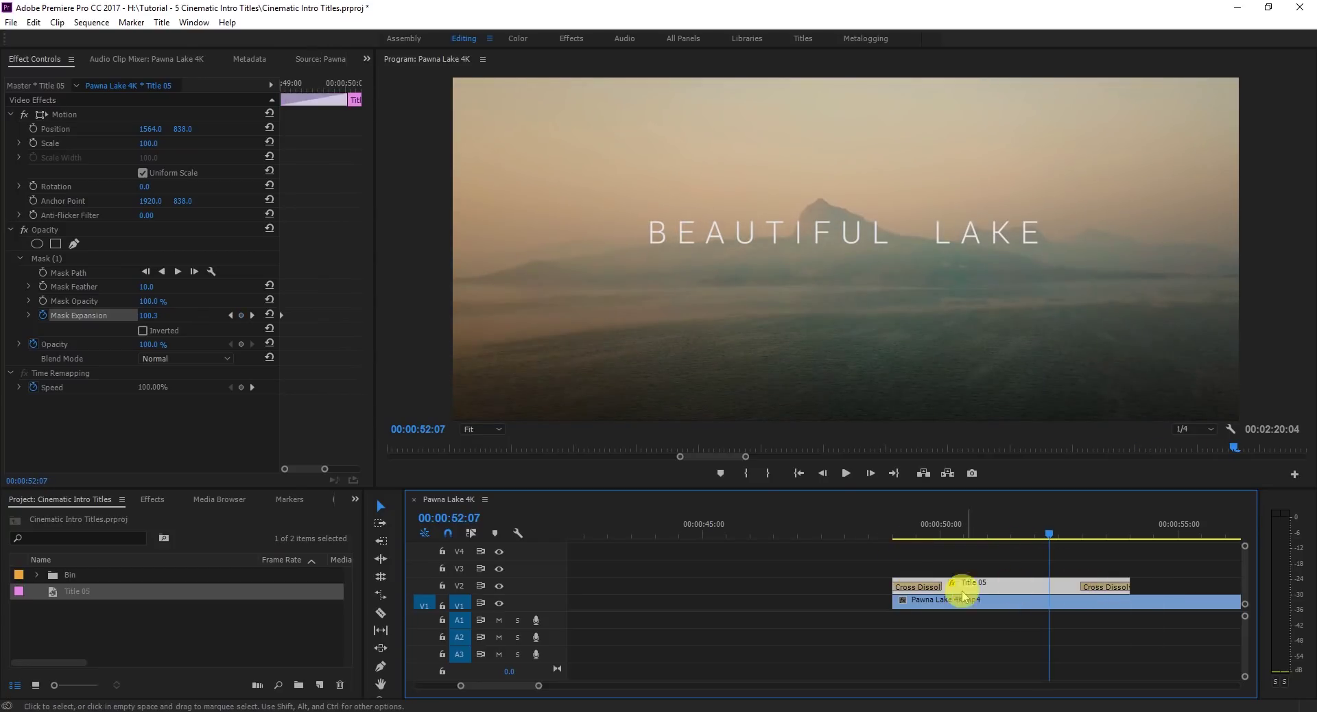
{"action": "right_click", "coordinate": [932, 589]}
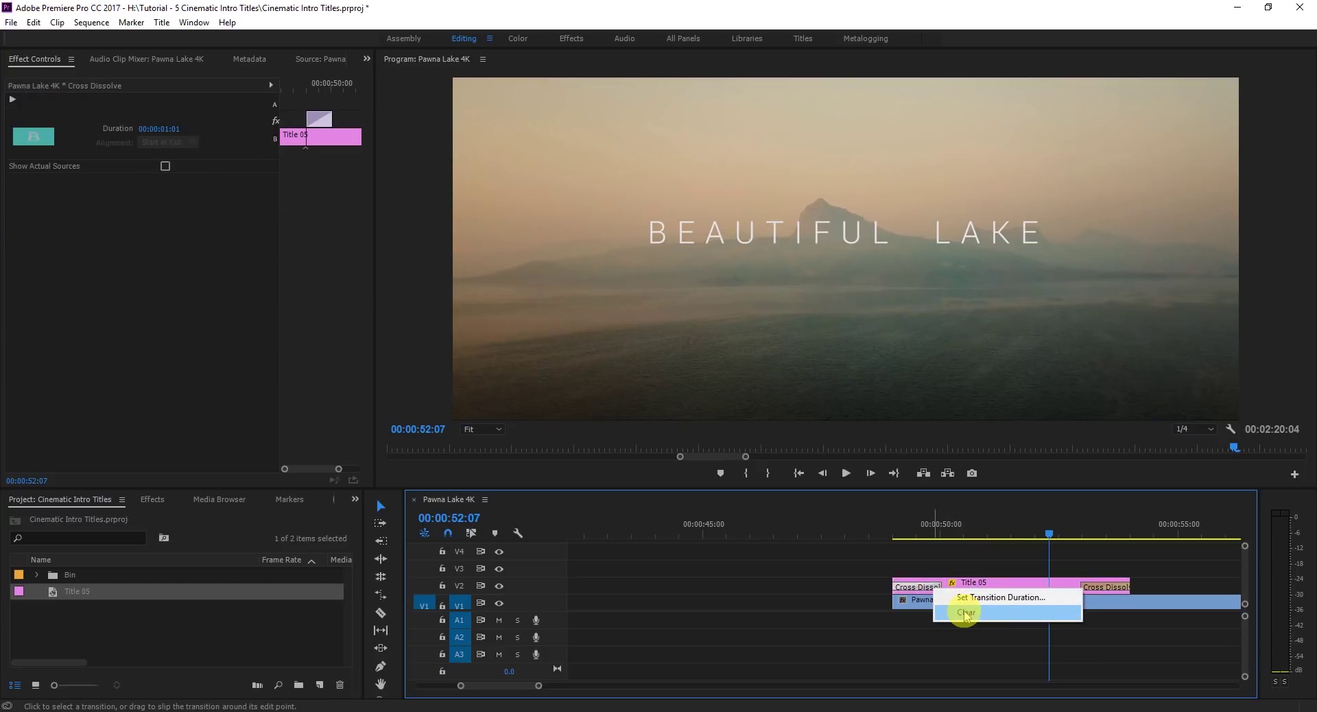
{"action": "left_click", "coordinate": [965, 613]}
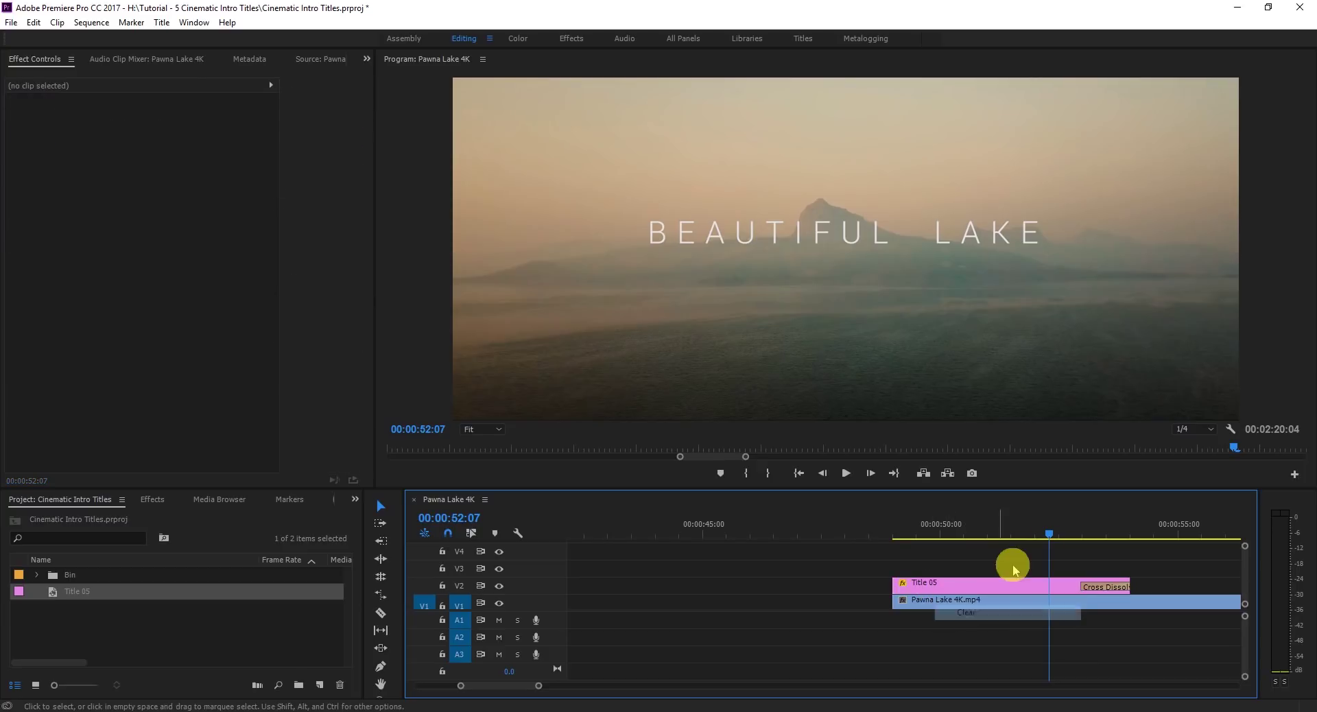
{"action": "left_click_drag", "start_coordinate": [1082, 586], "coordinate": [1063, 587]}
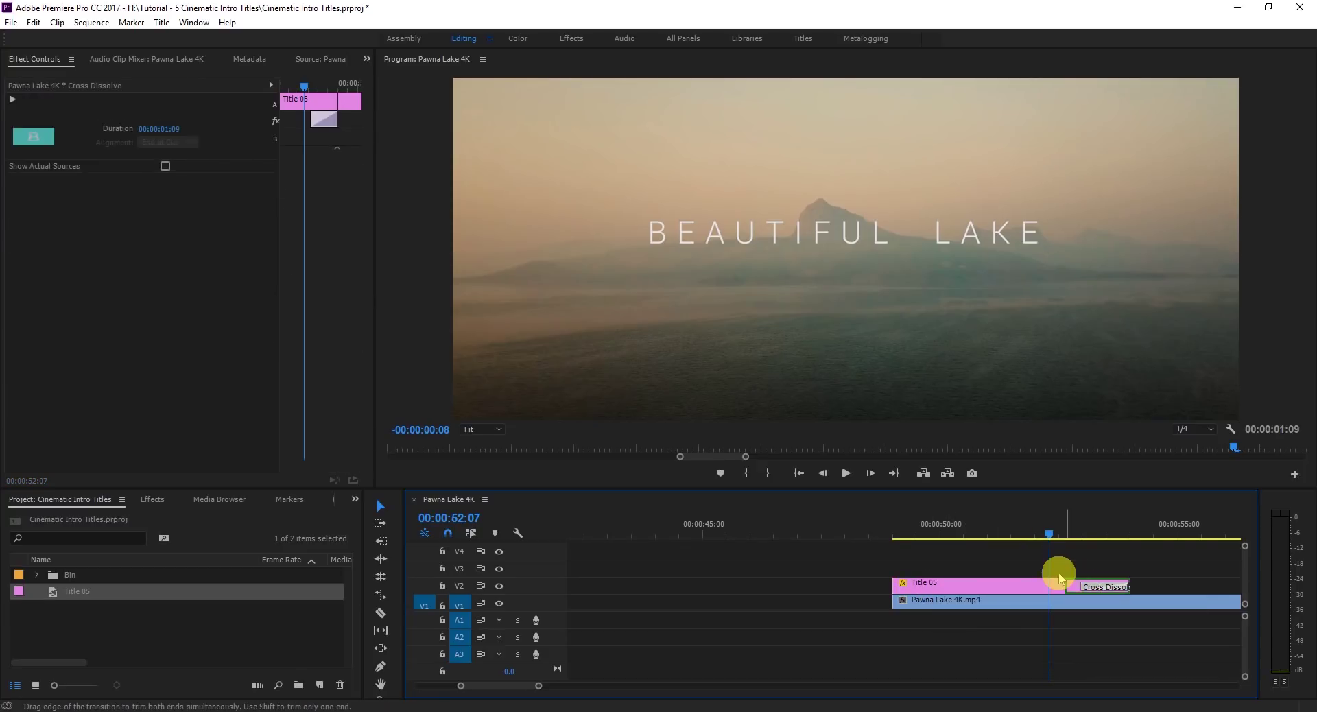
Play the title again from 00:00:49:00 to check the reveal together with the closing dissolve.
{"action": "left_click", "coordinate": [1053, 537]}
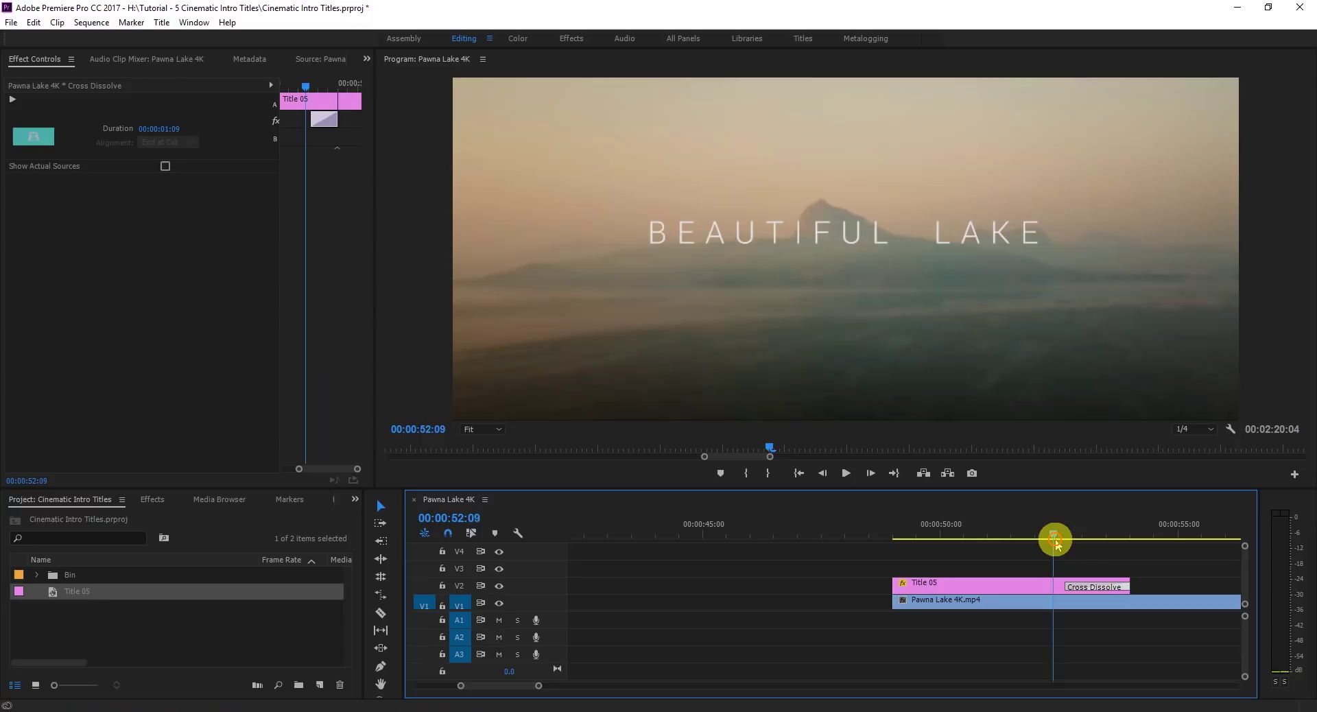
{"action": "left_click_drag", "start_coordinate": [1055, 541], "coordinate": [896, 537]}
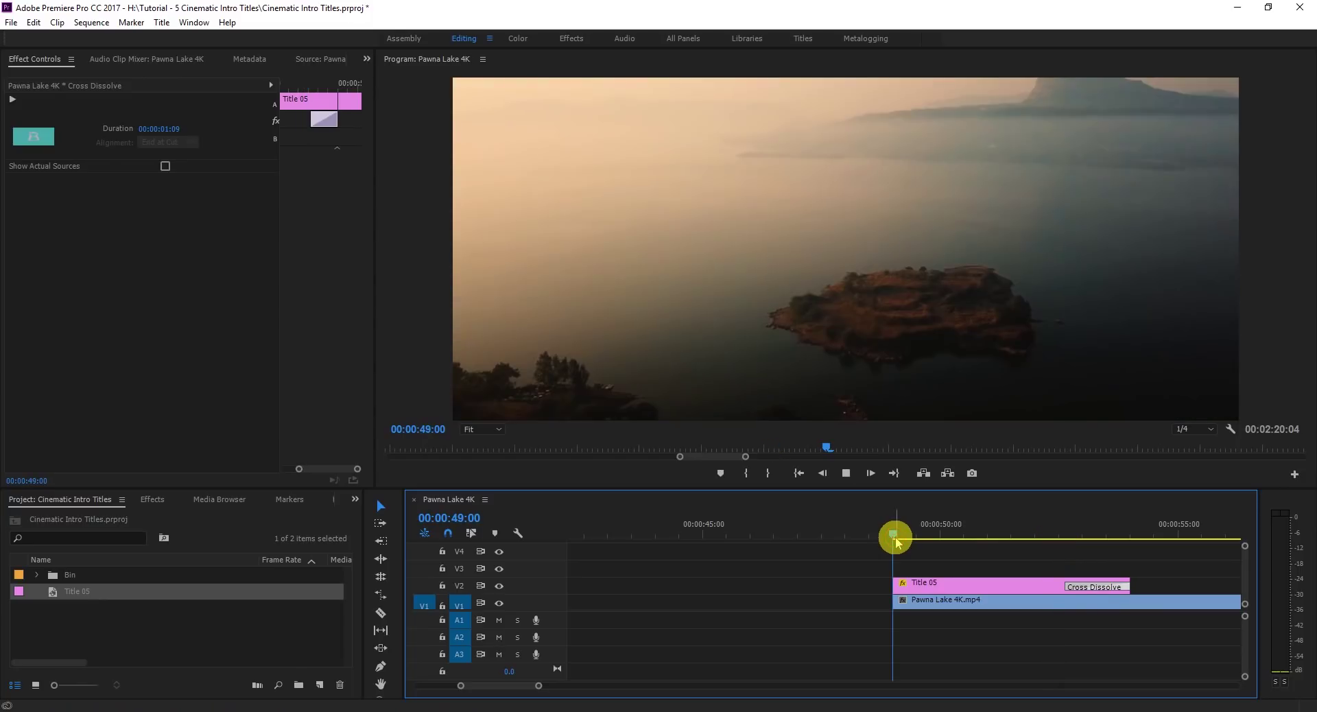
{"action": "key", "text": "space"}
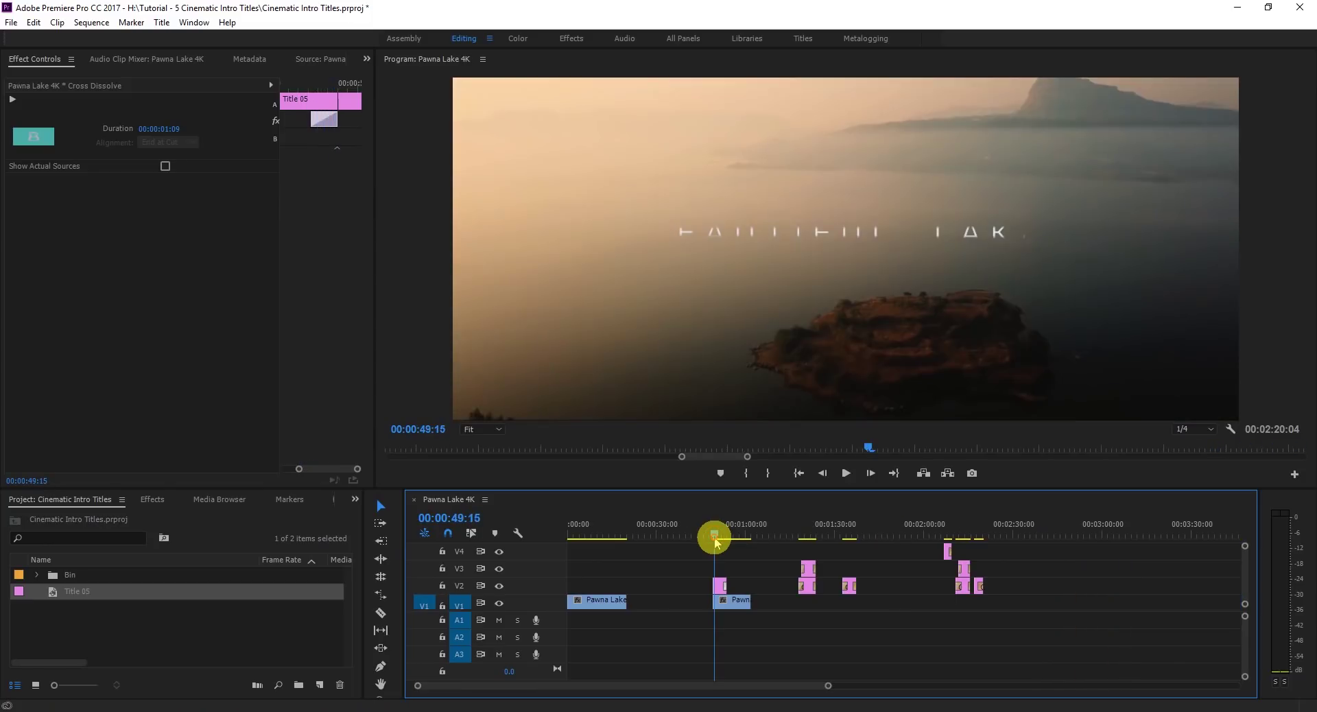
Place another Title 05 on V2 at the sequence start above the first Pawna Lake clip, and position it at 1494, 890.
{"action": "left_click_drag", "start_coordinate": [714, 538], "coordinate": [498, 558]}
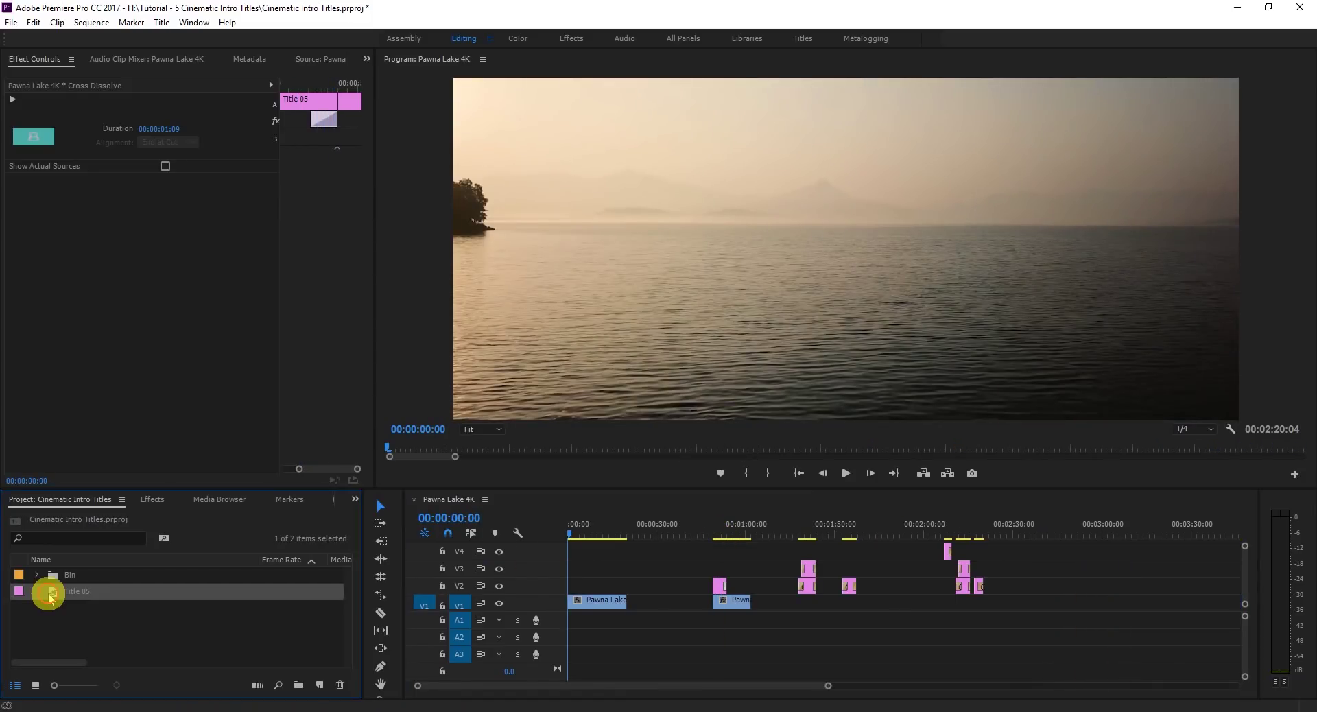
{"action": "left_click_drag", "start_coordinate": [48, 588], "coordinate": [576, 584]}
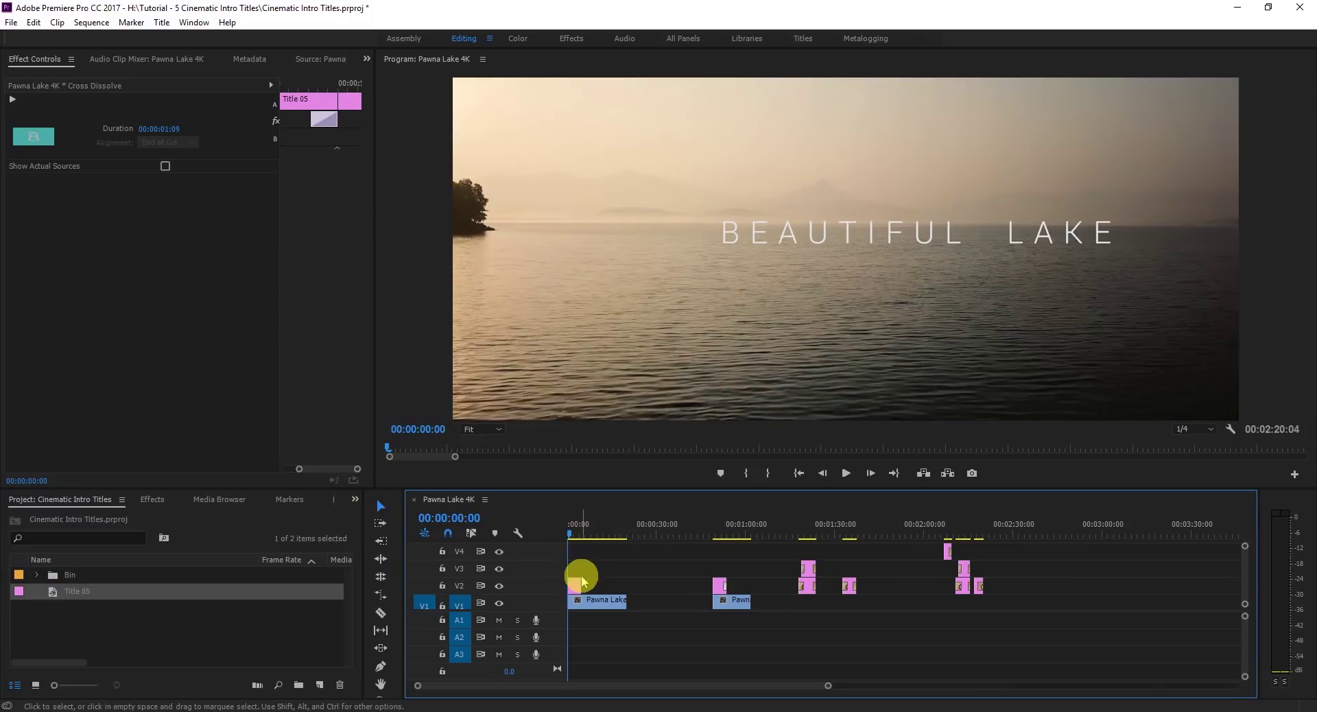
{"action": "left_click", "coordinate": [576, 585]}
{"action": "left_click_drag", "start_coordinate": [150, 129], "coordinate": [218, 129]}
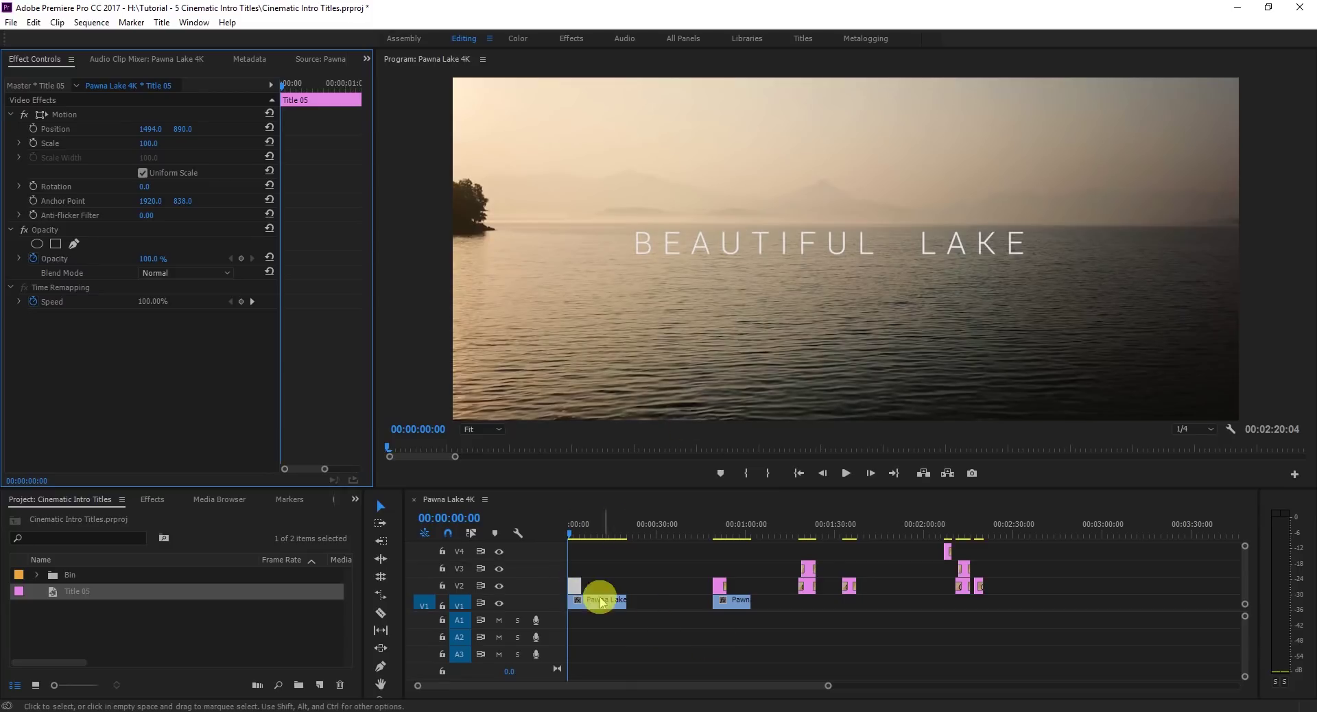
Apply Cross Dissolve transitions to both ends of the Title 05 clip at the sequence start.
{"action": "left_click", "coordinate": [576, 587]}
{"action": "key", "text": "="}
{"action": "key", "text": "="}
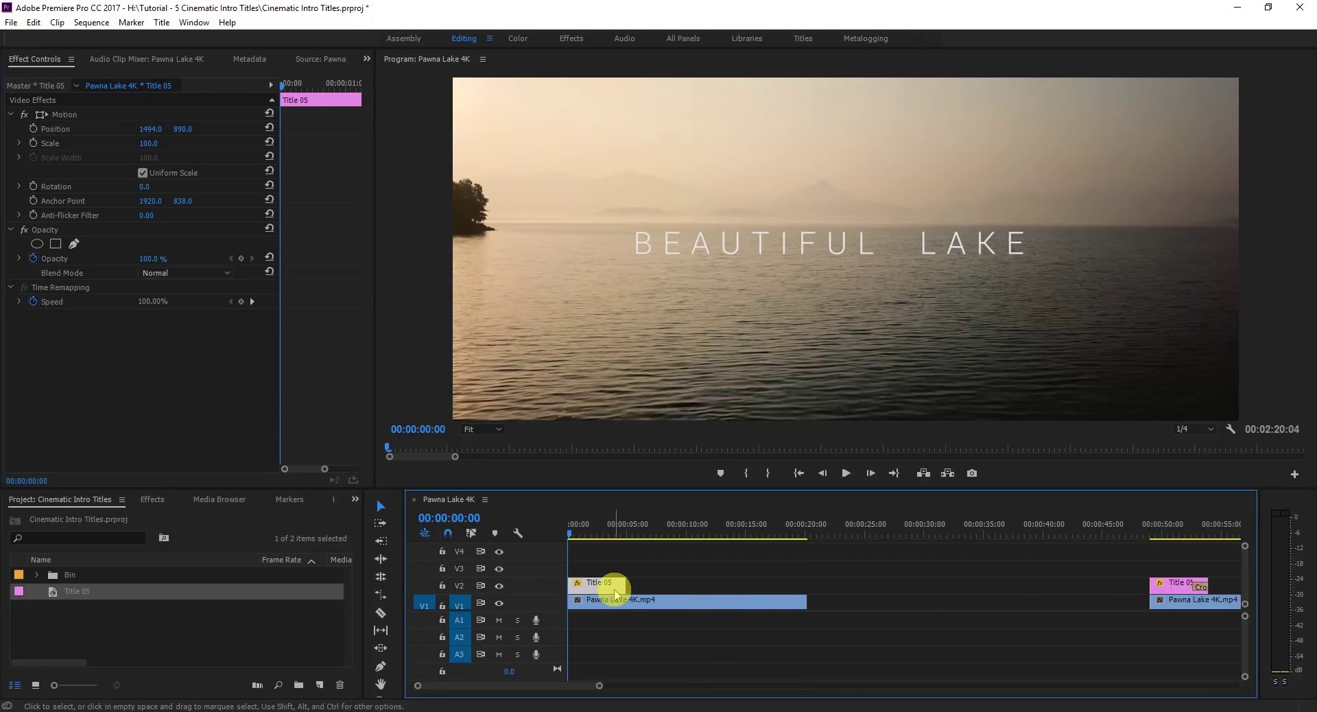
{"action": "key", "text": "ctrl+d"}
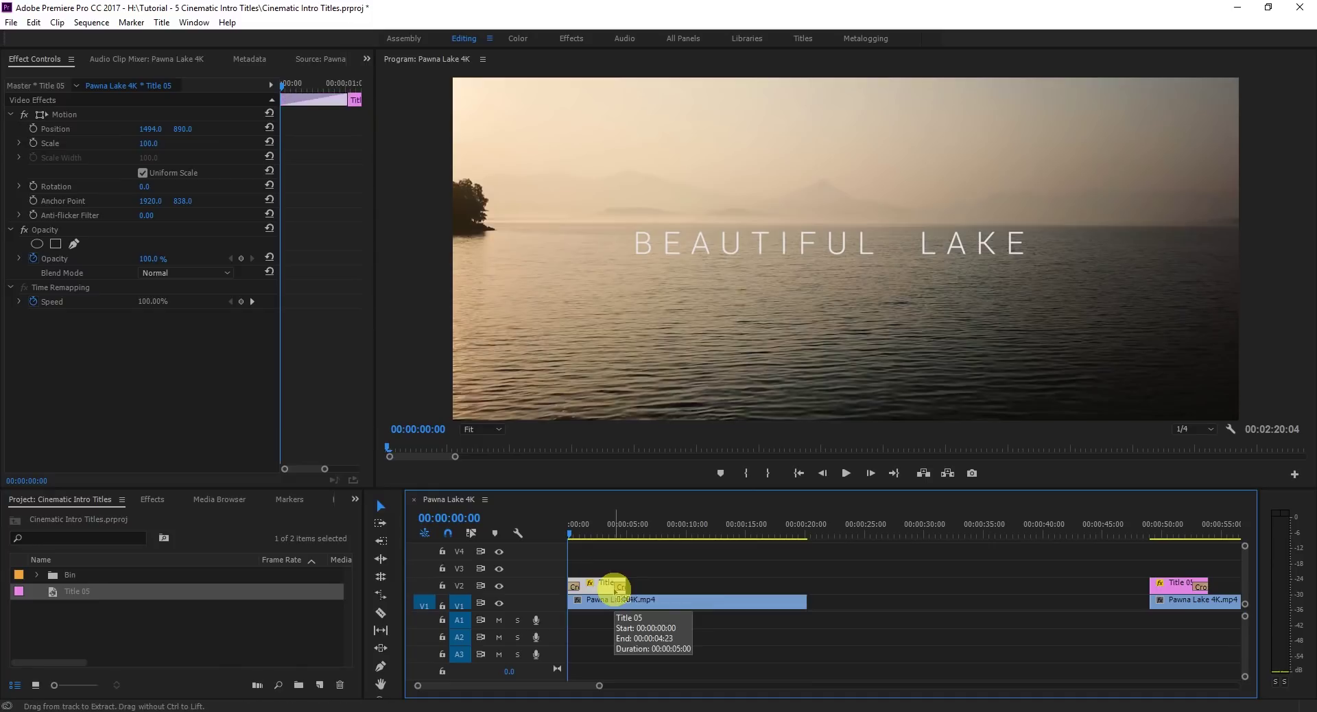
Play the opening title from the sequence start to check its fade-in, and return the playhead to 00:00:00:00.
{"action": "key", "text": "space"}
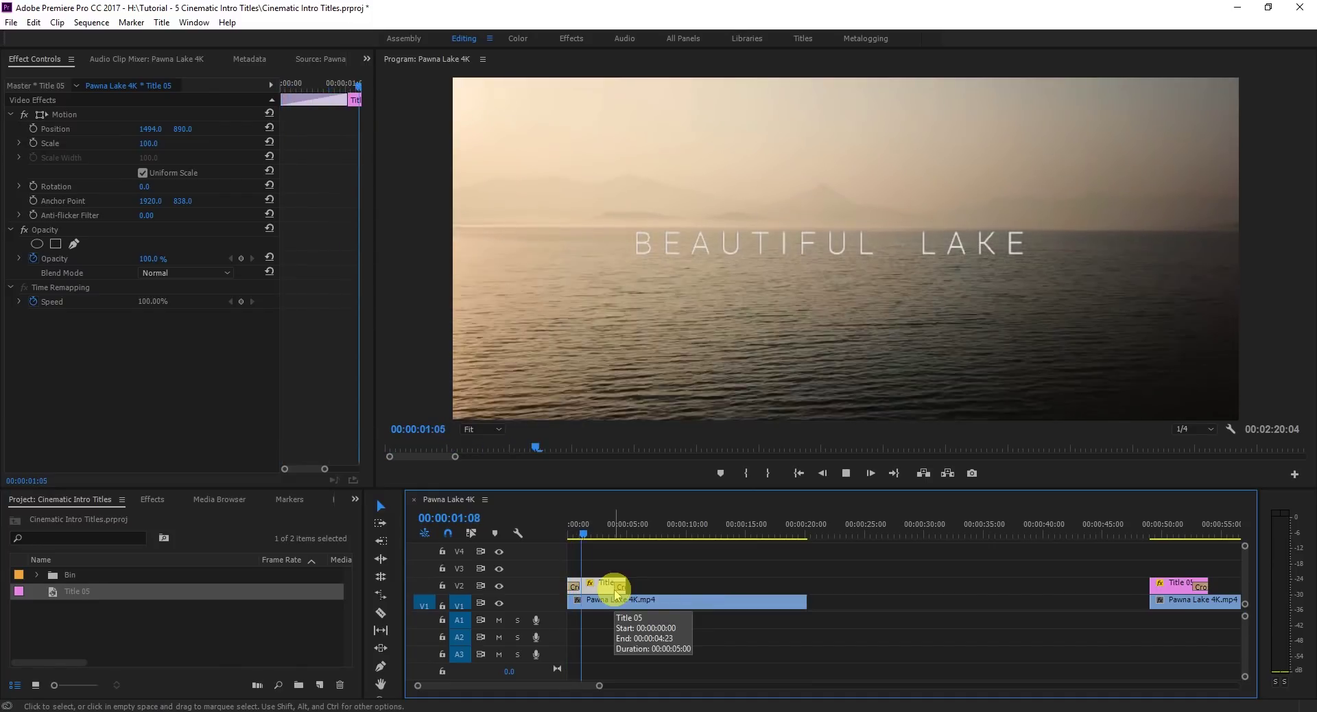
{"action": "left_click", "coordinate": [569, 534]}
Create a 3840 x 1676 title named Title 06 and draw a white rectangle about 1549 x 328 across its centre.
{"action": "right_click", "coordinate": [144, 638]}
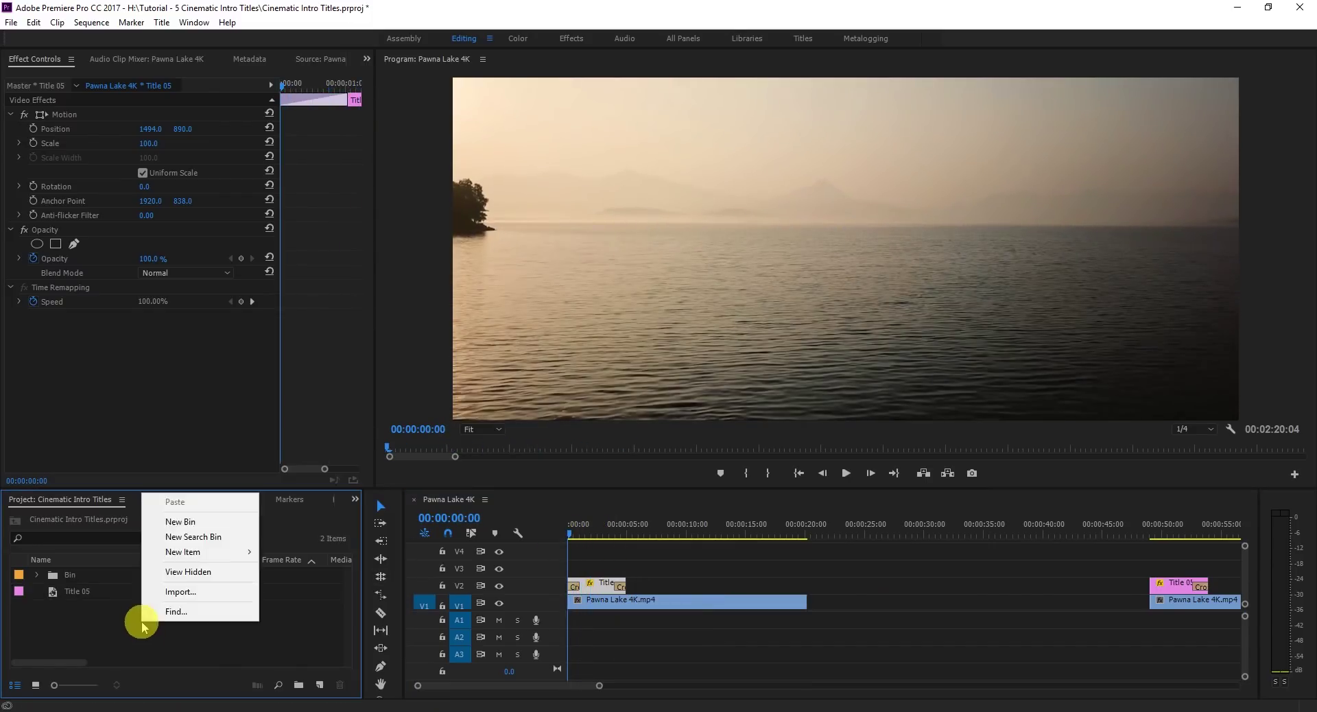
{"action": "mouse_move", "coordinate": [226, 547]}
{"action": "left_click", "coordinate": [324, 604]}
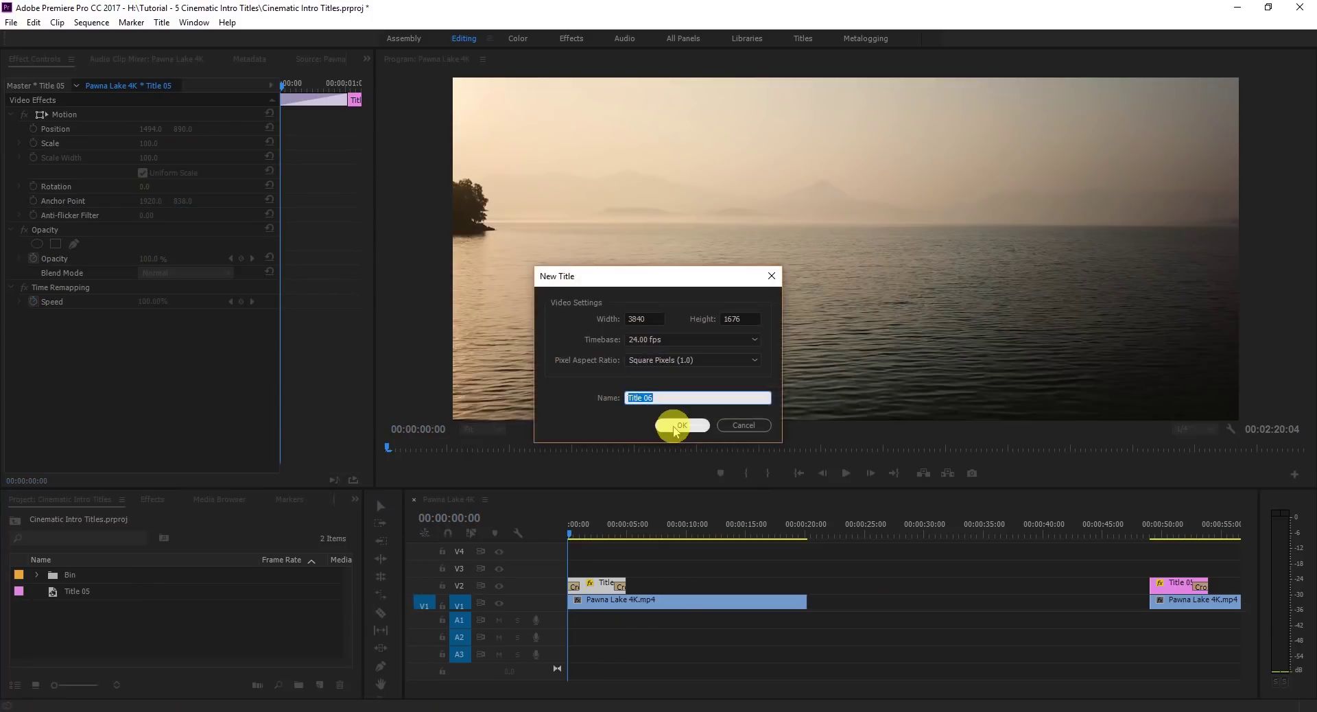
{"action": "left_click", "coordinate": [676, 424]}
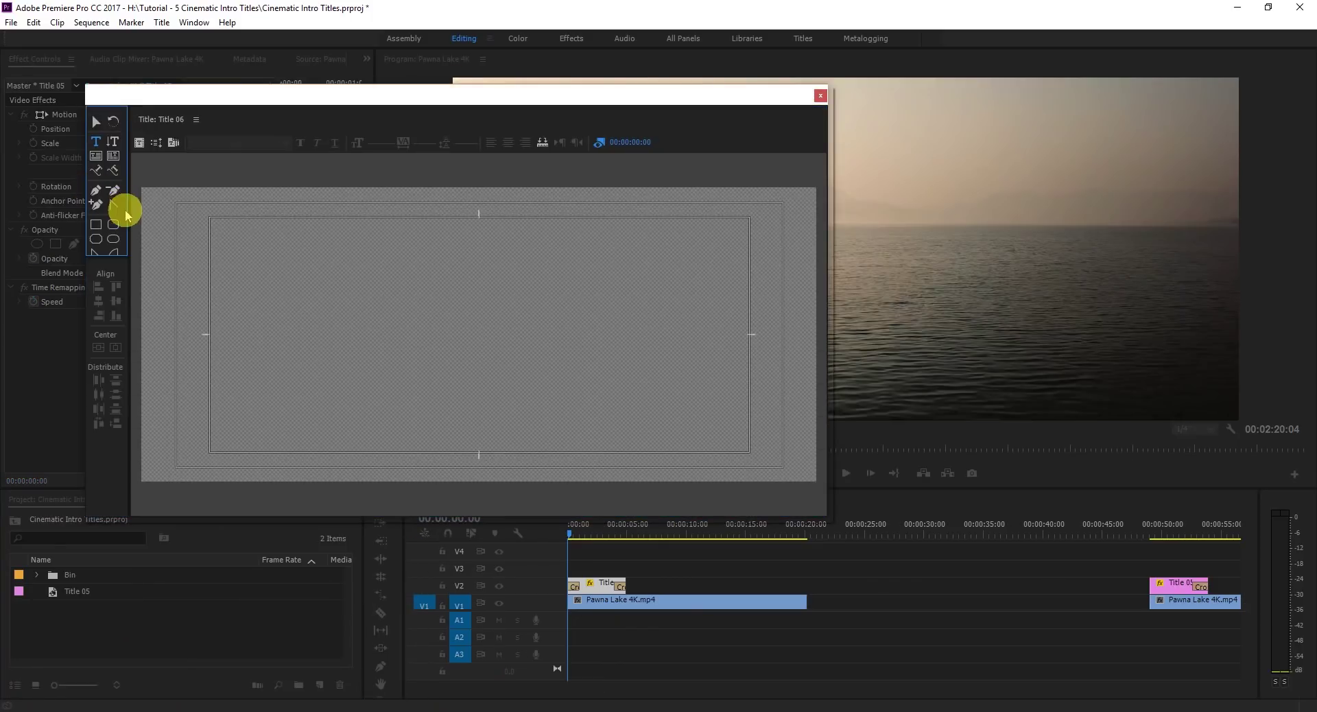
{"action": "left_click", "coordinate": [97, 225]}
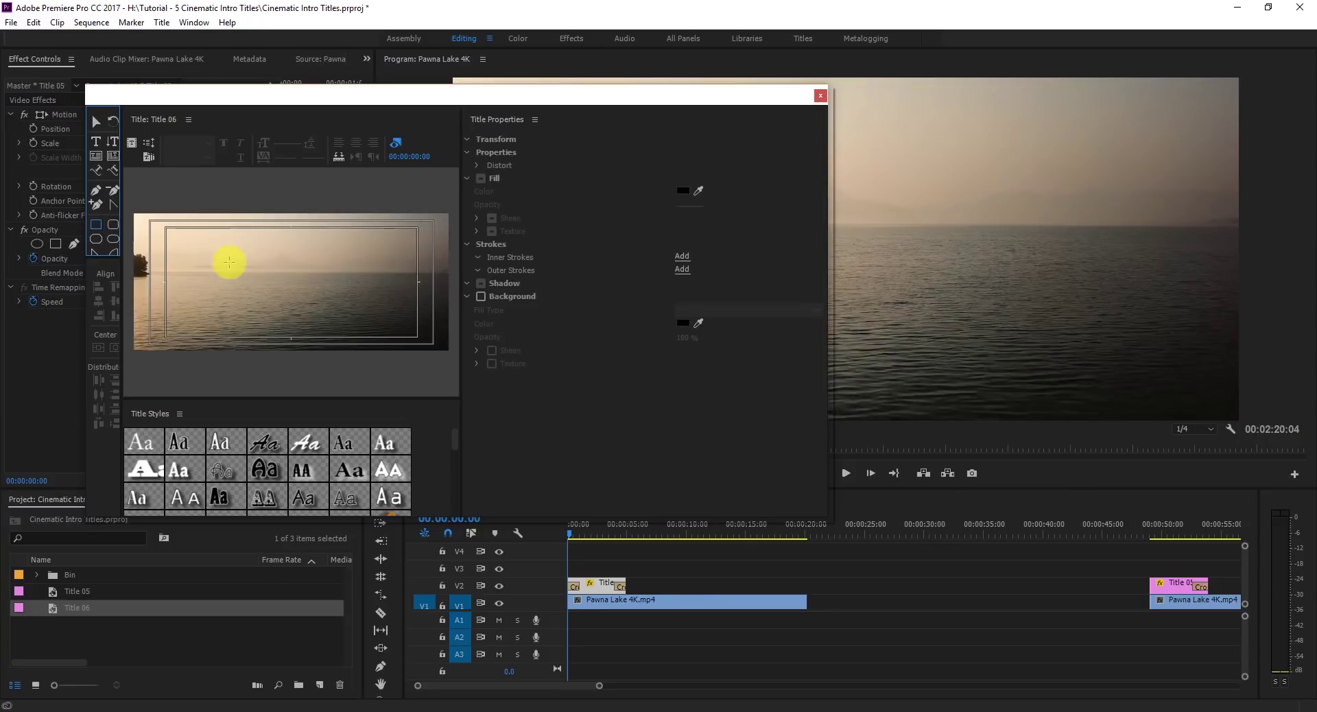
{"action": "left_click_drag", "start_coordinate": [228, 269], "coordinate": [356, 294]}
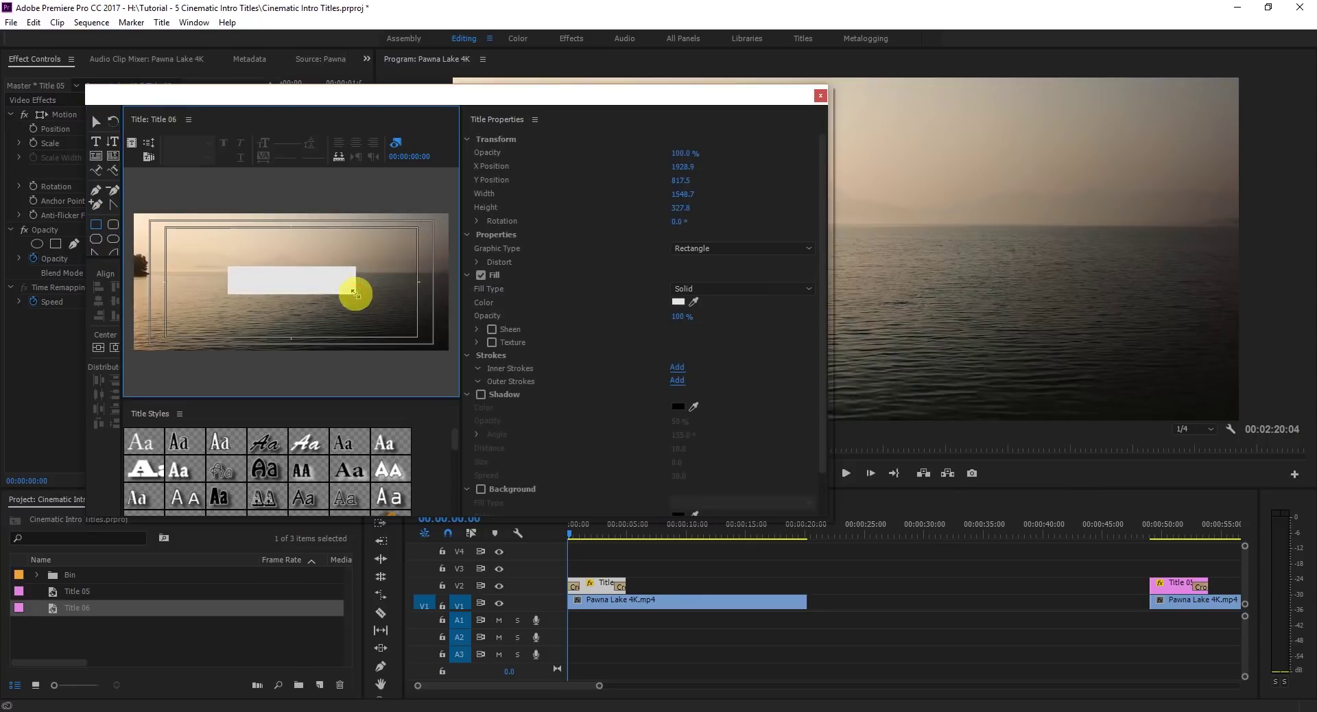
Fit the rectangle around the BEAUTIFUL LAKE text, about 2109 wide and 328 high, centred at about 1816, 792.
{"action": "left_click_drag", "start_coordinate": [568, 539], "coordinate": [587, 534]}
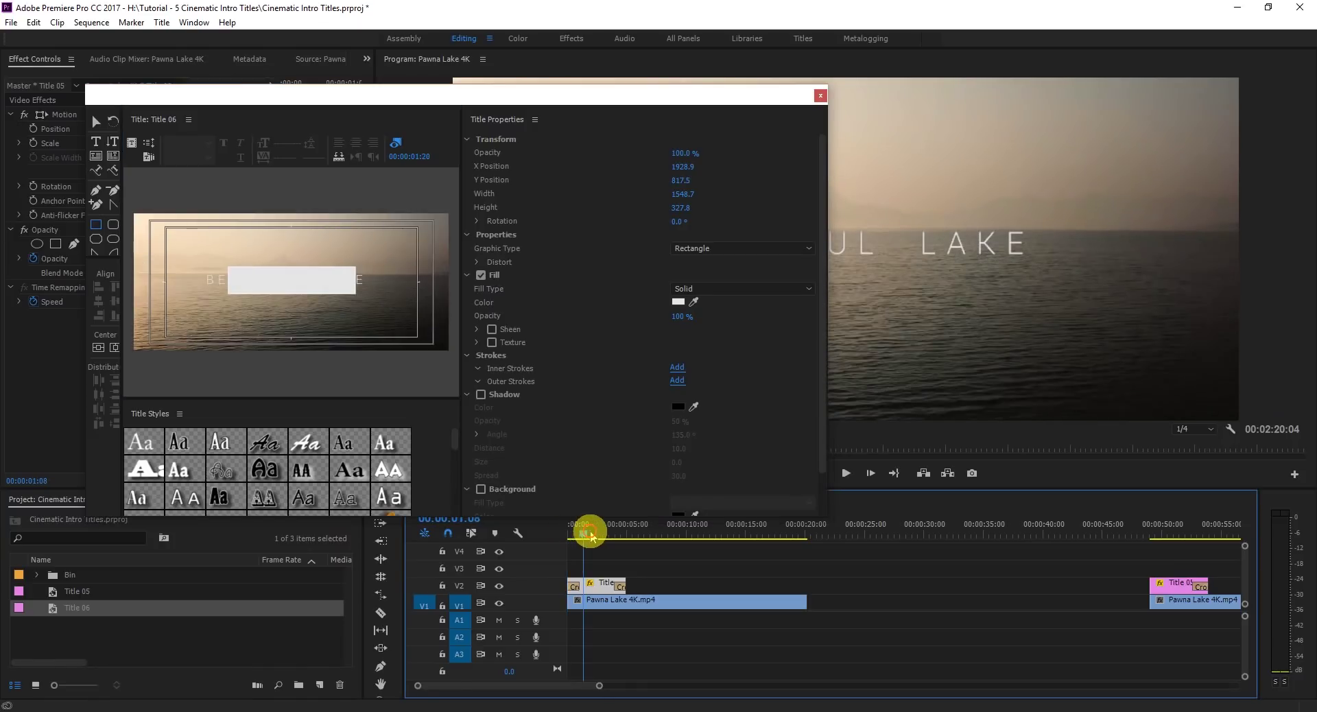
{"action": "left_click_drag", "start_coordinate": [225, 283], "coordinate": [204, 283]}
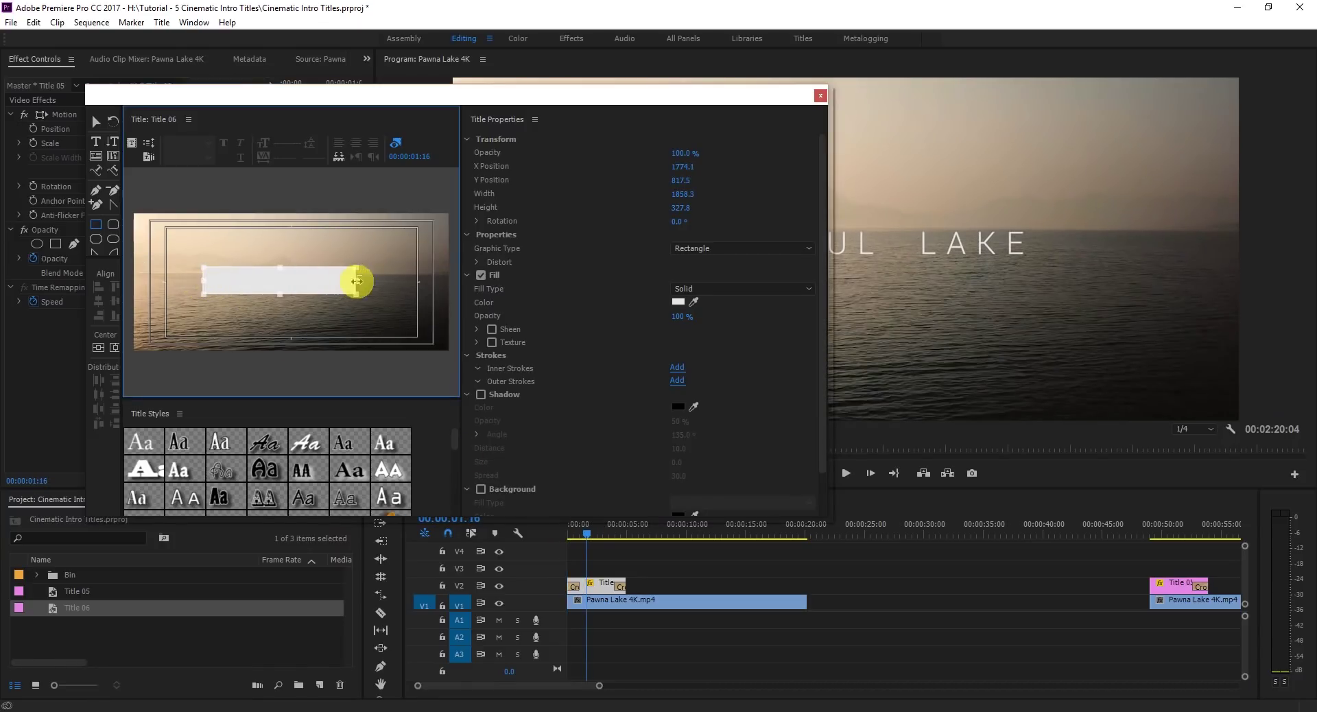
{"action": "left_click_drag", "start_coordinate": [375, 280], "coordinate": [373, 278]}
{"action": "left_click_drag", "start_coordinate": [217, 278], "coordinate": [196, 280]}
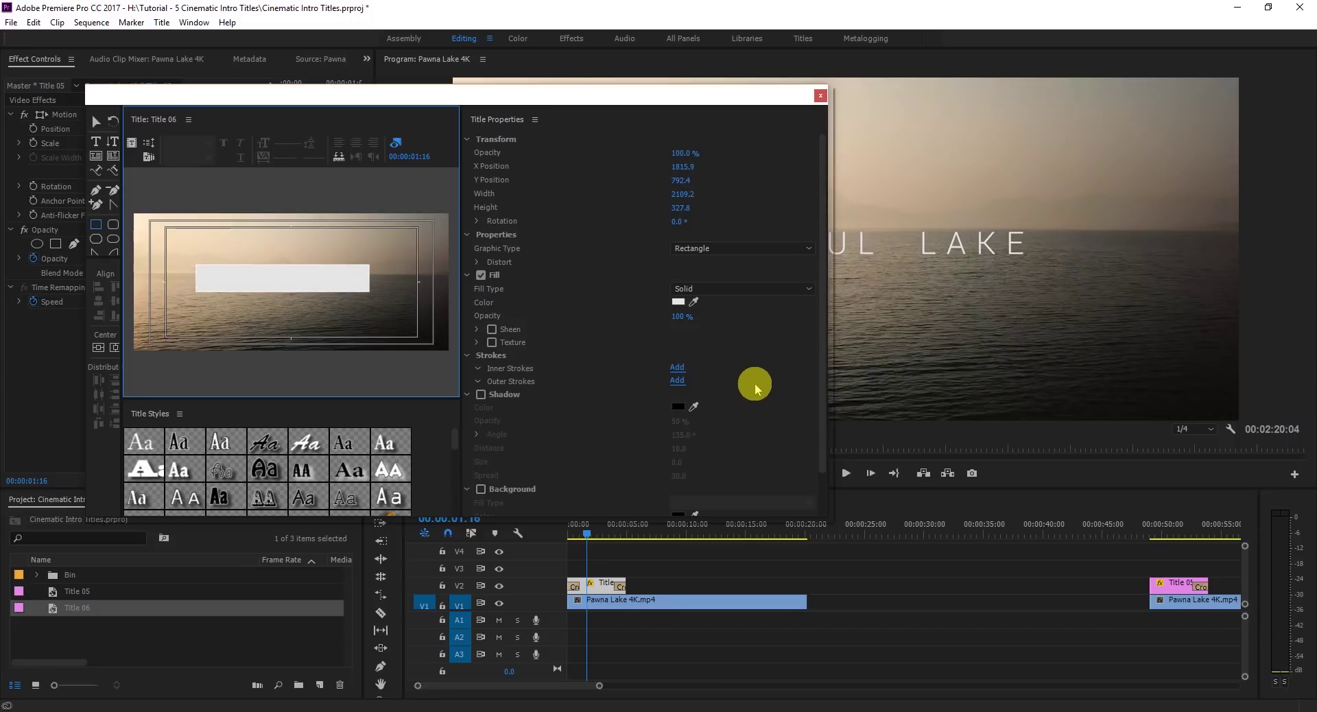
Turn the rectangle into an outline with a white 10.0 inner stroke and 0% fill opacity, and close the title.
{"action": "left_click", "coordinate": [676, 366]}
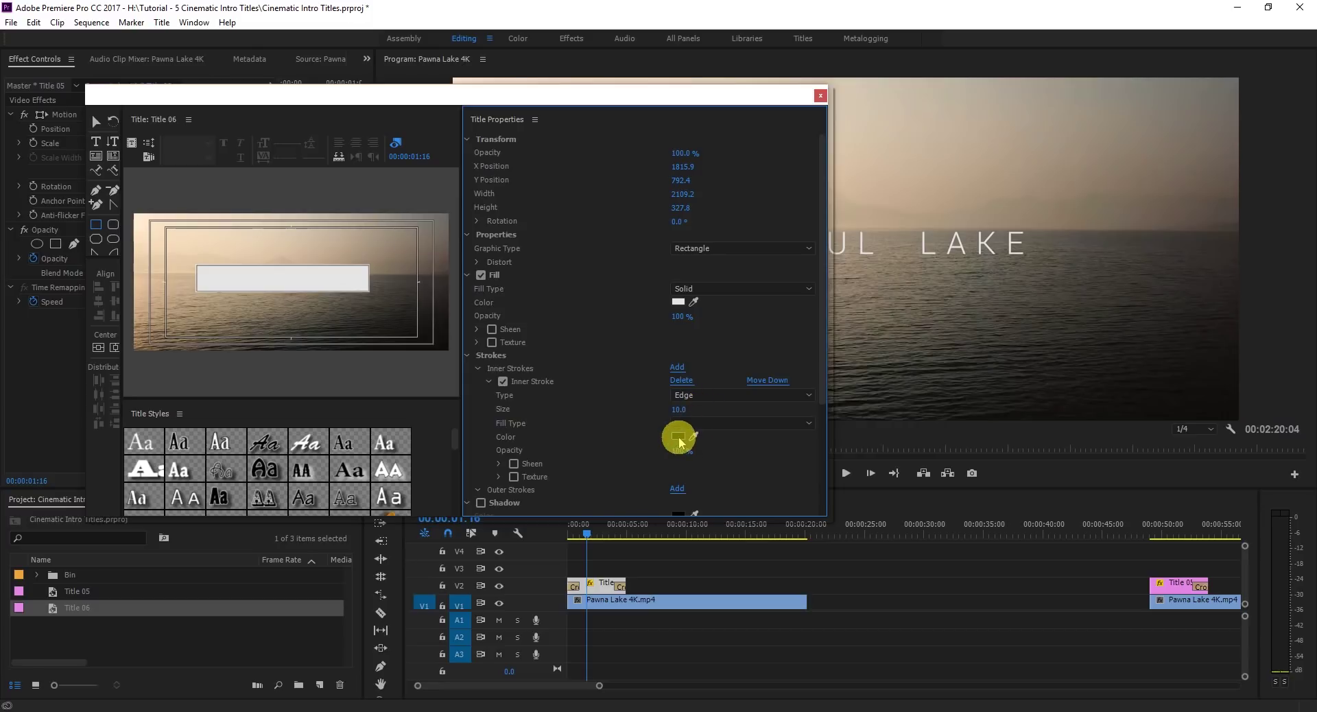
{"action": "left_click", "coordinate": [678, 437]}
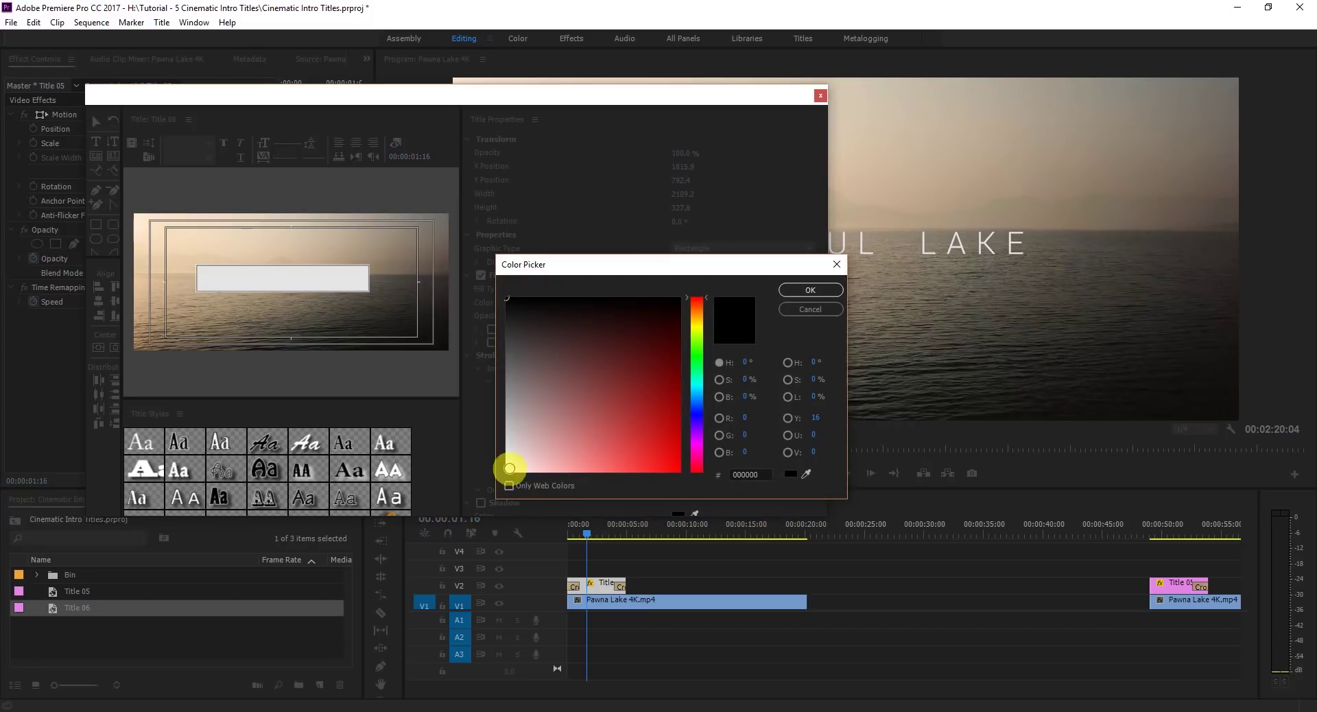
{"action": "left_click", "coordinate": [509, 469]}
{"action": "key", "text": "Return"}
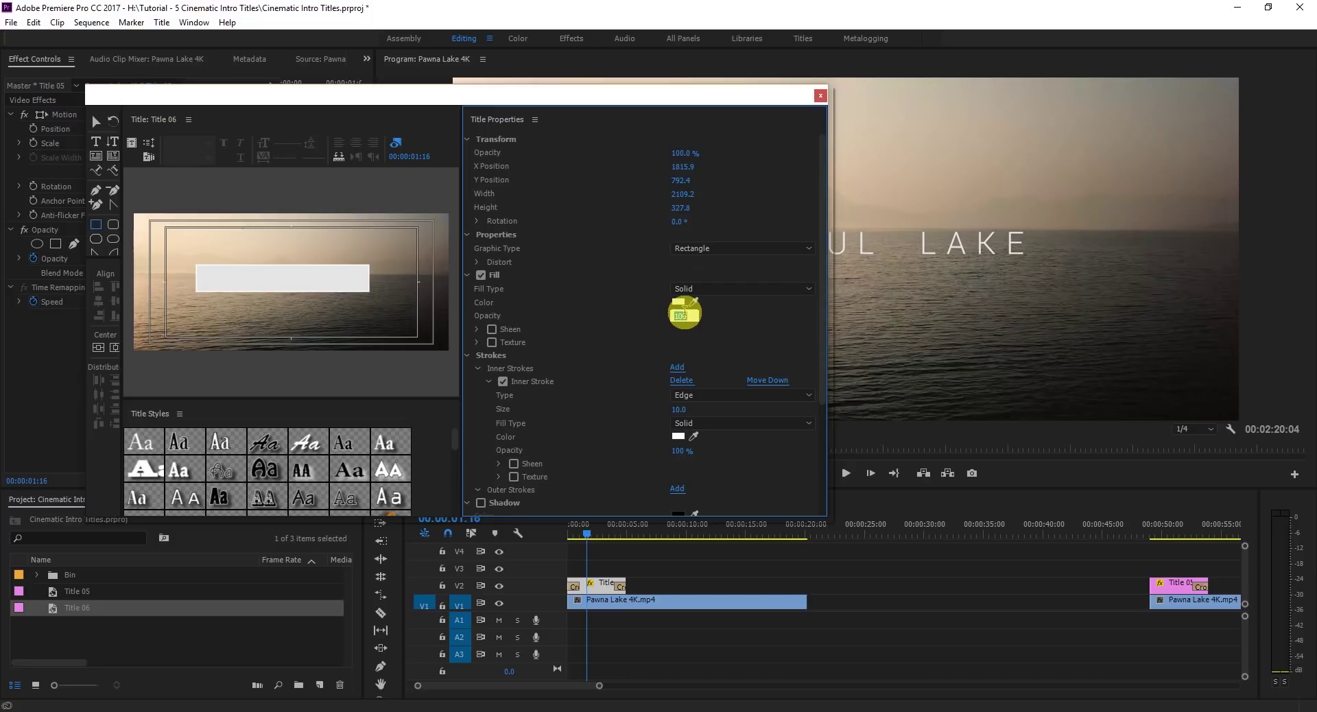
{"action": "key", "text": "Return"}
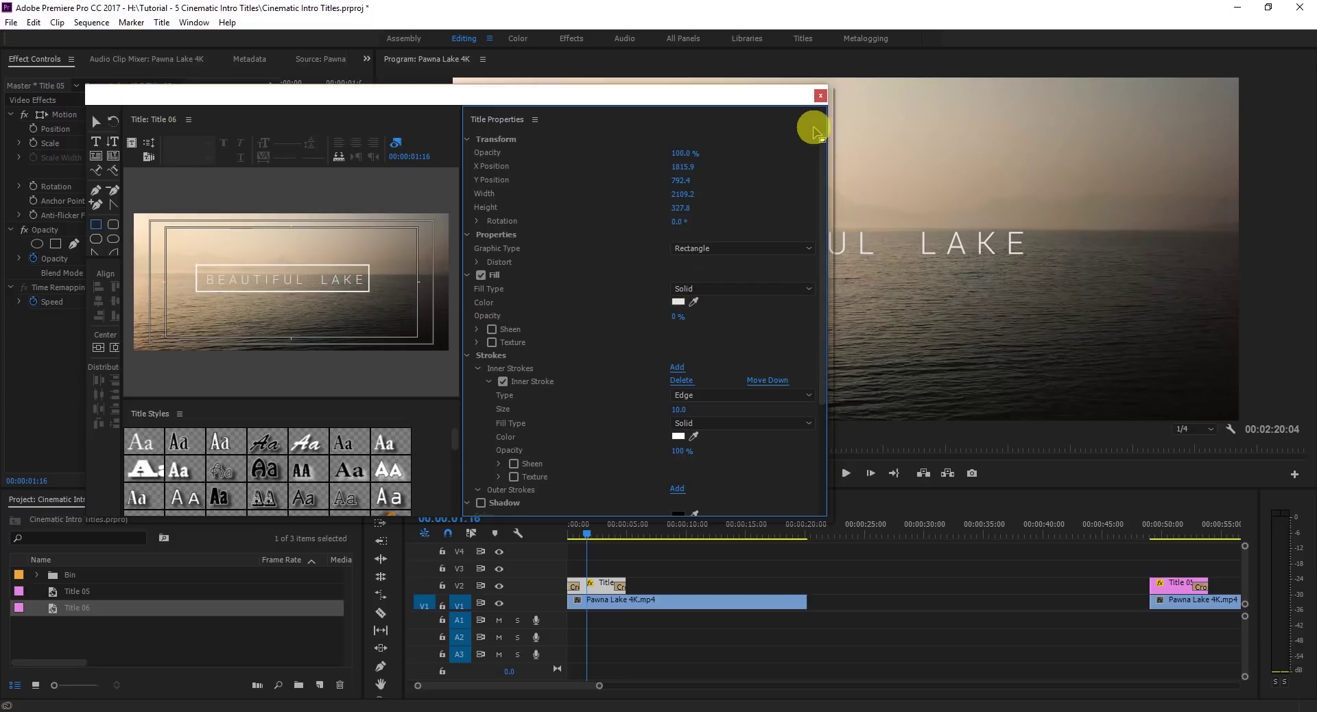
{"action": "left_click", "coordinate": [820, 96]}
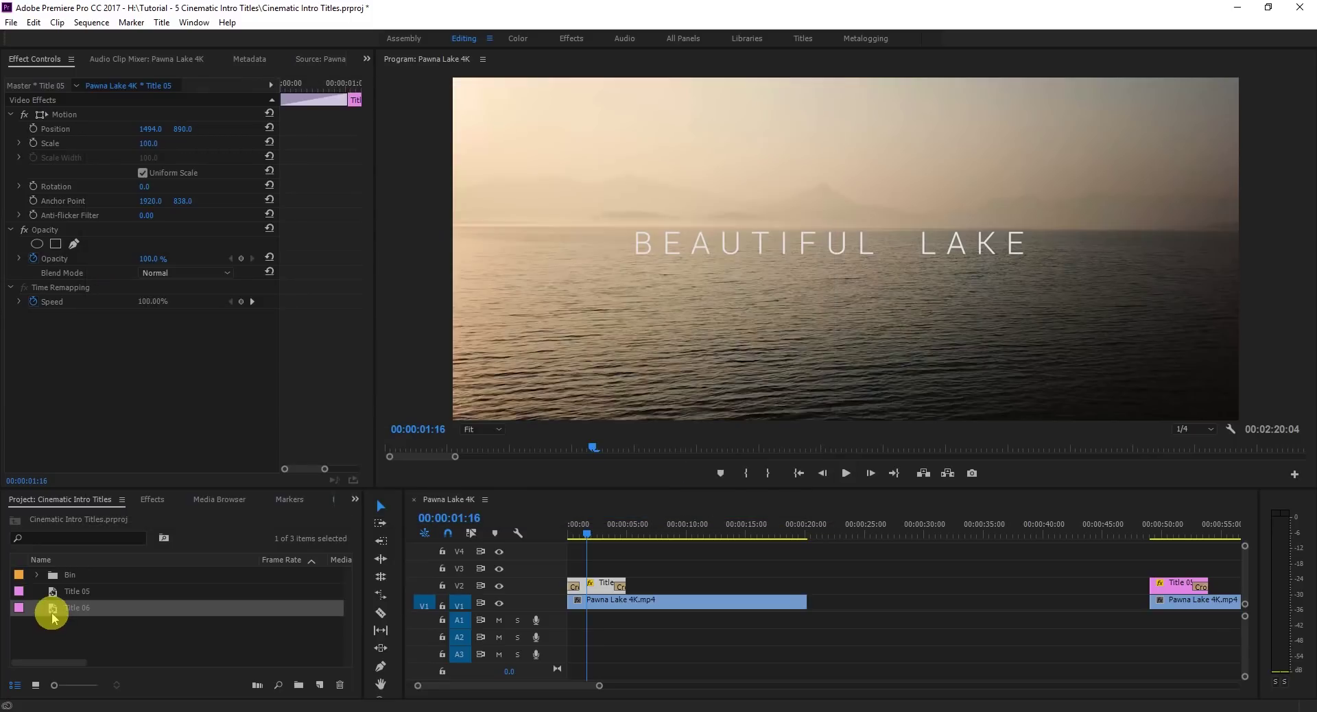
Place Title 06 on V3 at the sequence start above Title 05, with Cross Dissolve transitions at both ends.
{"action": "left_click_drag", "start_coordinate": [62, 607], "coordinate": [596, 578]}
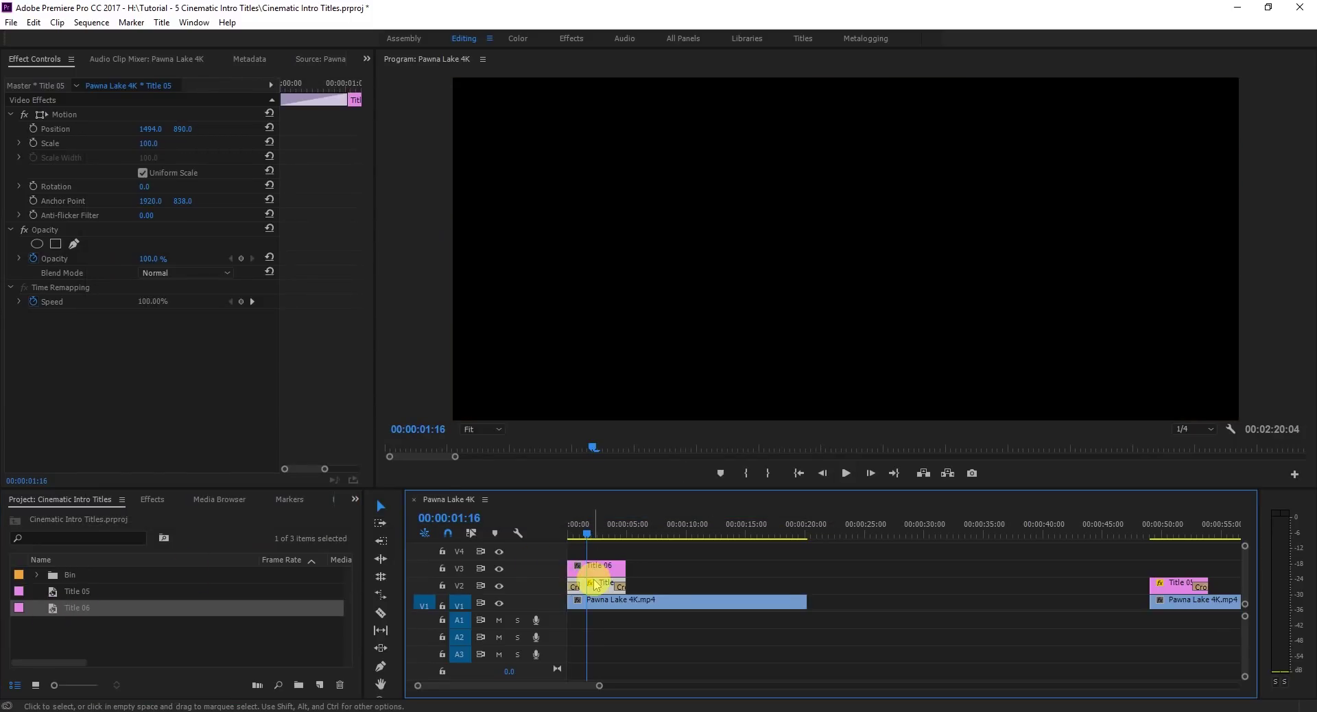
{"action": "left_click", "coordinate": [595, 574]}
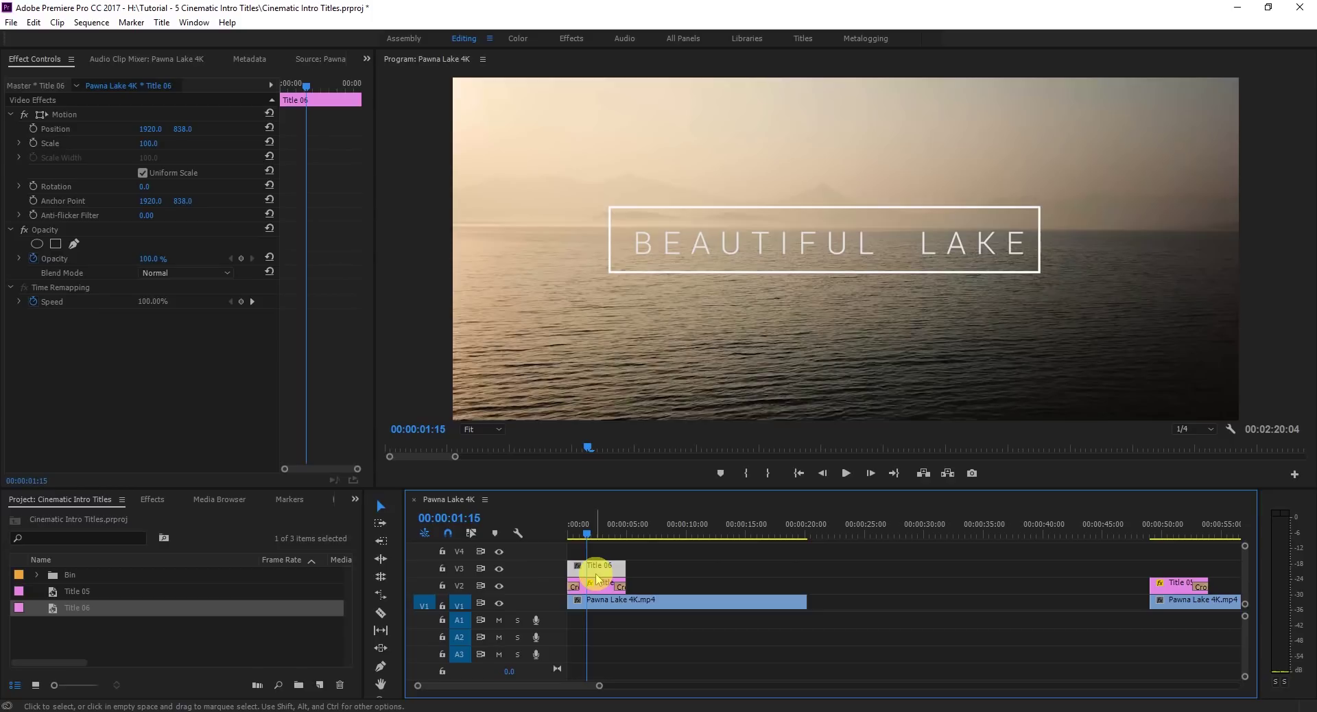
{"action": "key", "text": "shift+d"}
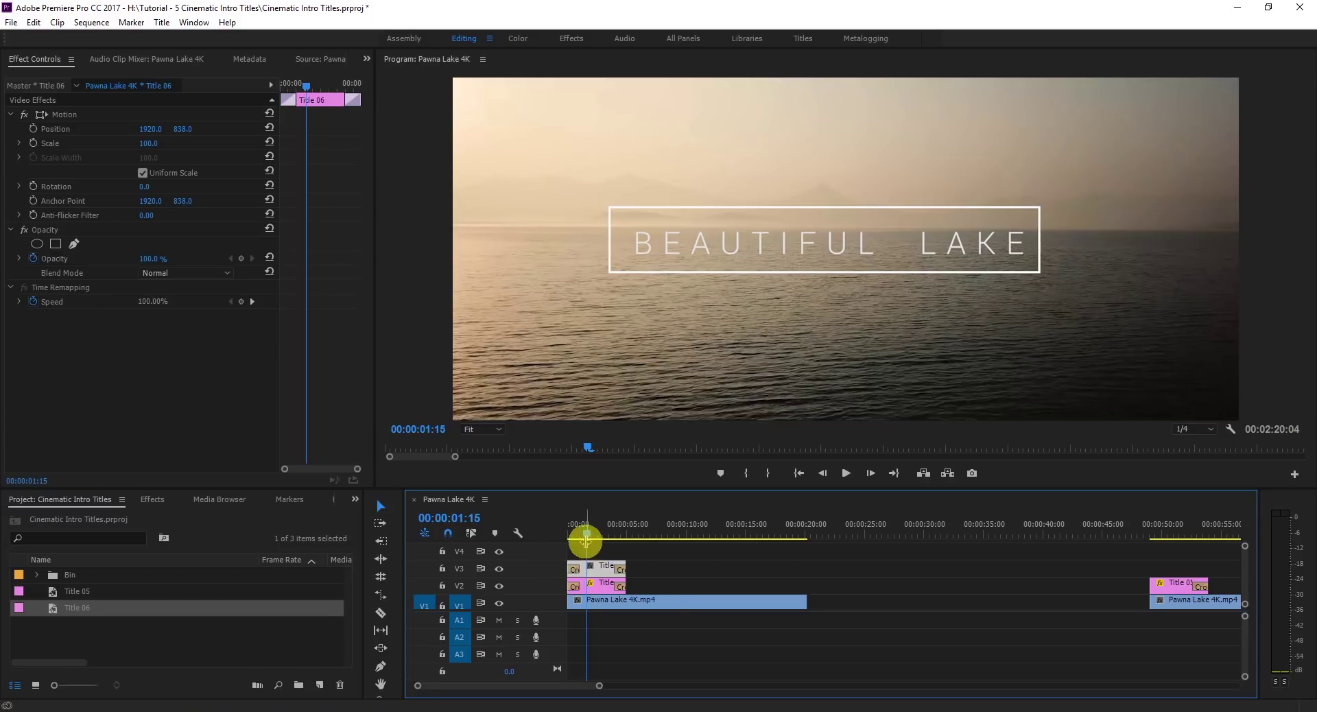
Shift Title 06 on V3 to begin slightly after Title 05, and set its position to 1942, 848.
{"action": "left_click_drag", "start_coordinate": [578, 539], "coordinate": [606, 571]}
{"action": "key", "text": "="}
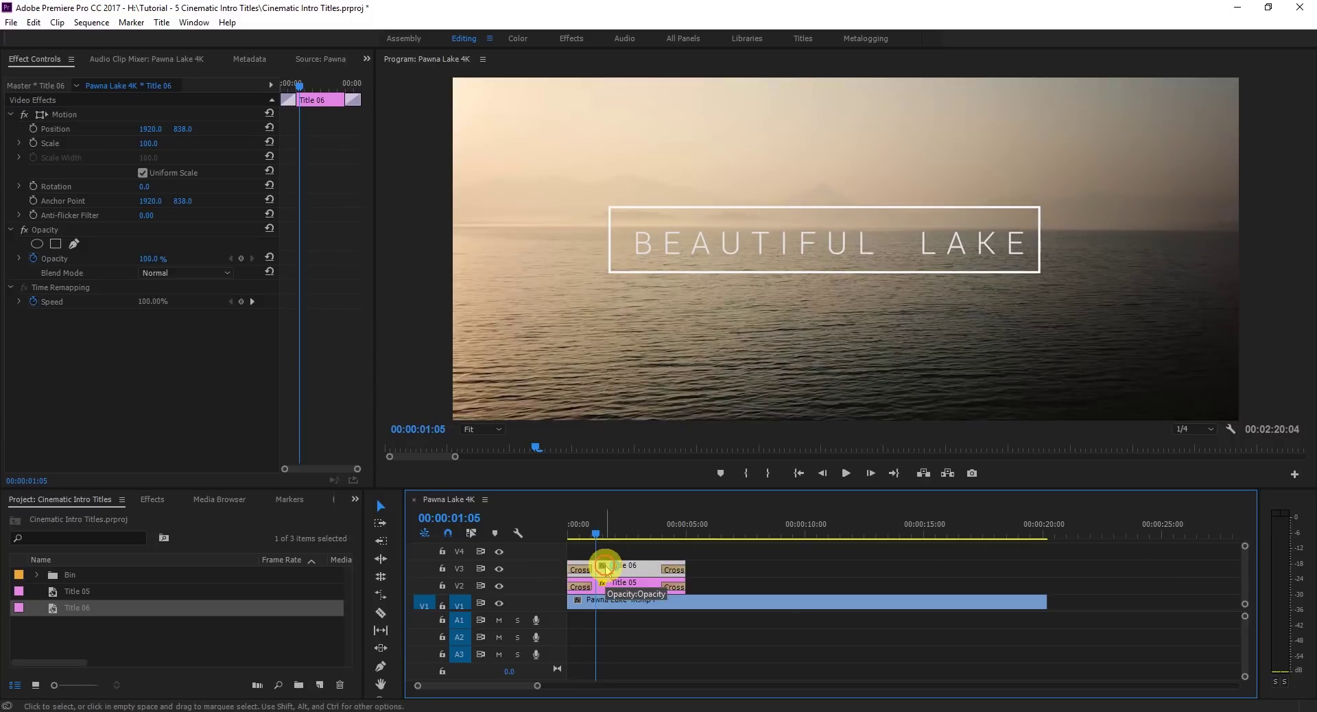
{"action": "left_click_drag", "start_coordinate": [606, 570], "coordinate": [529, 534]}
{"action": "key", "text": "space"}
{"action": "key", "text": "space"}
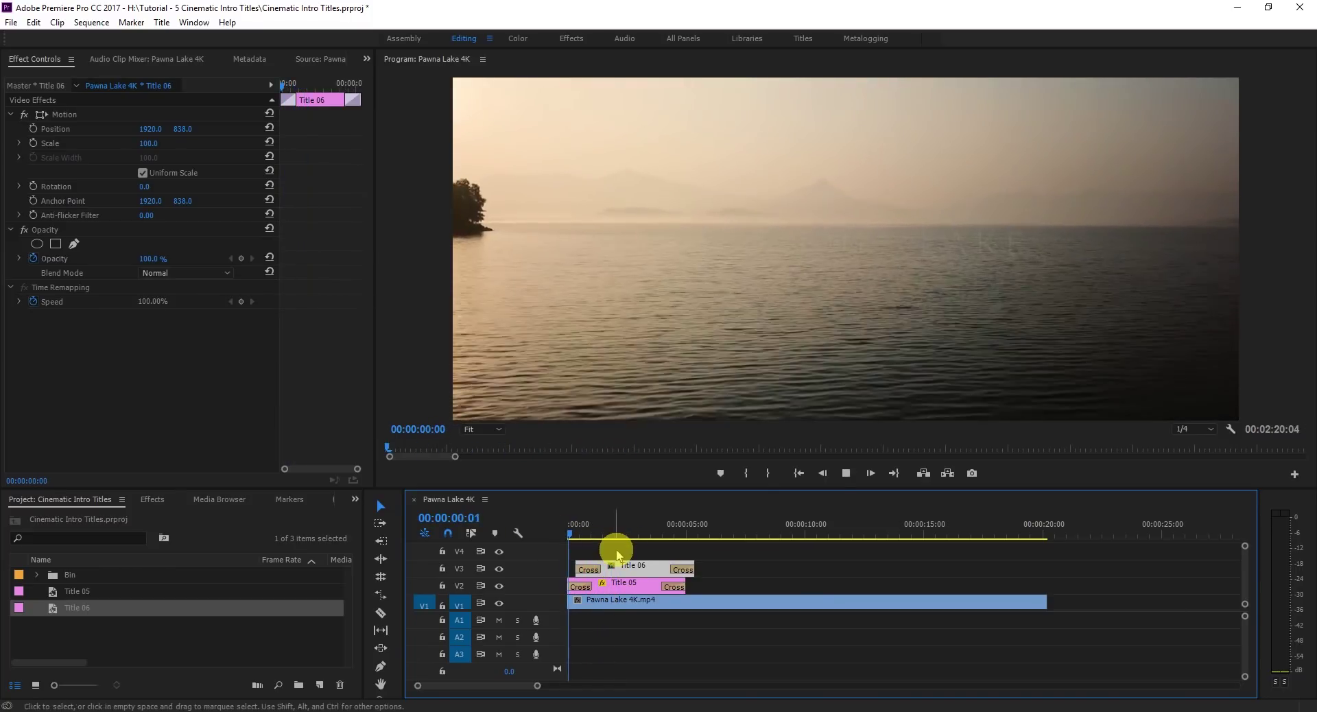
{"action": "left_click", "coordinate": [639, 535]}
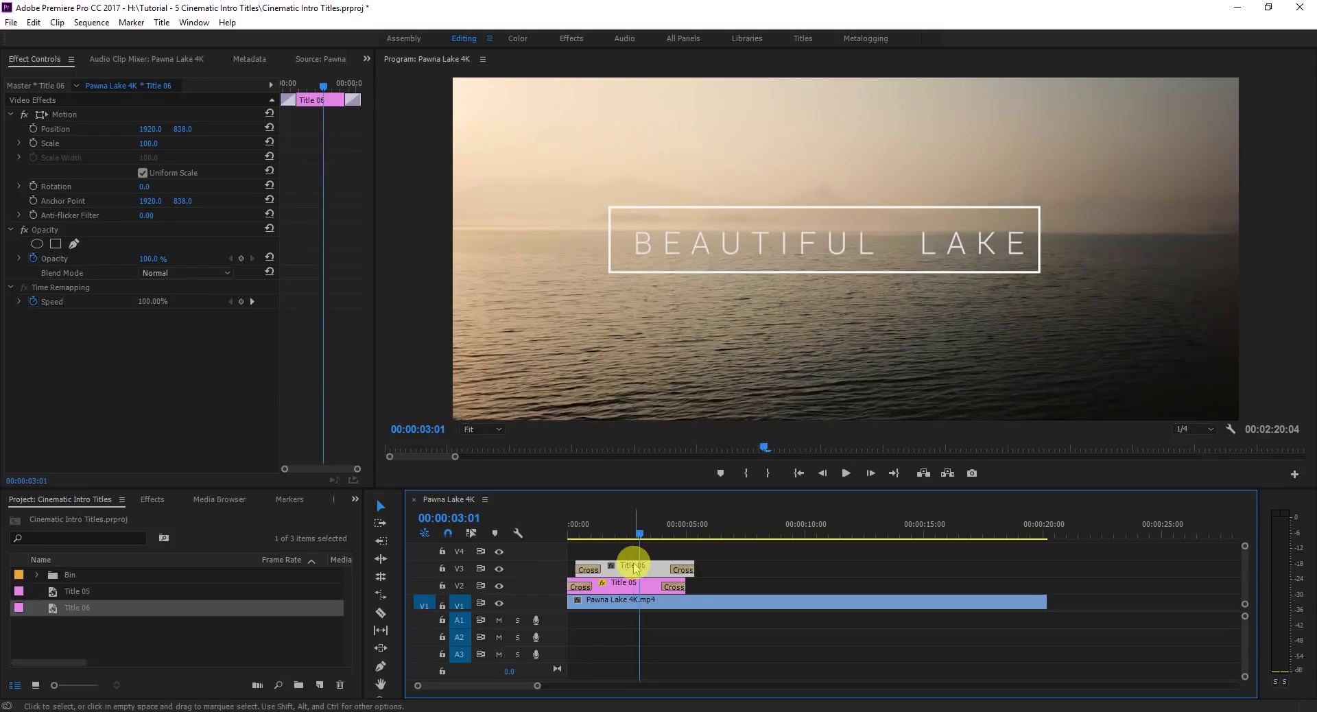
{"action": "left_click_drag", "start_coordinate": [150, 129], "coordinate": [189, 128]}
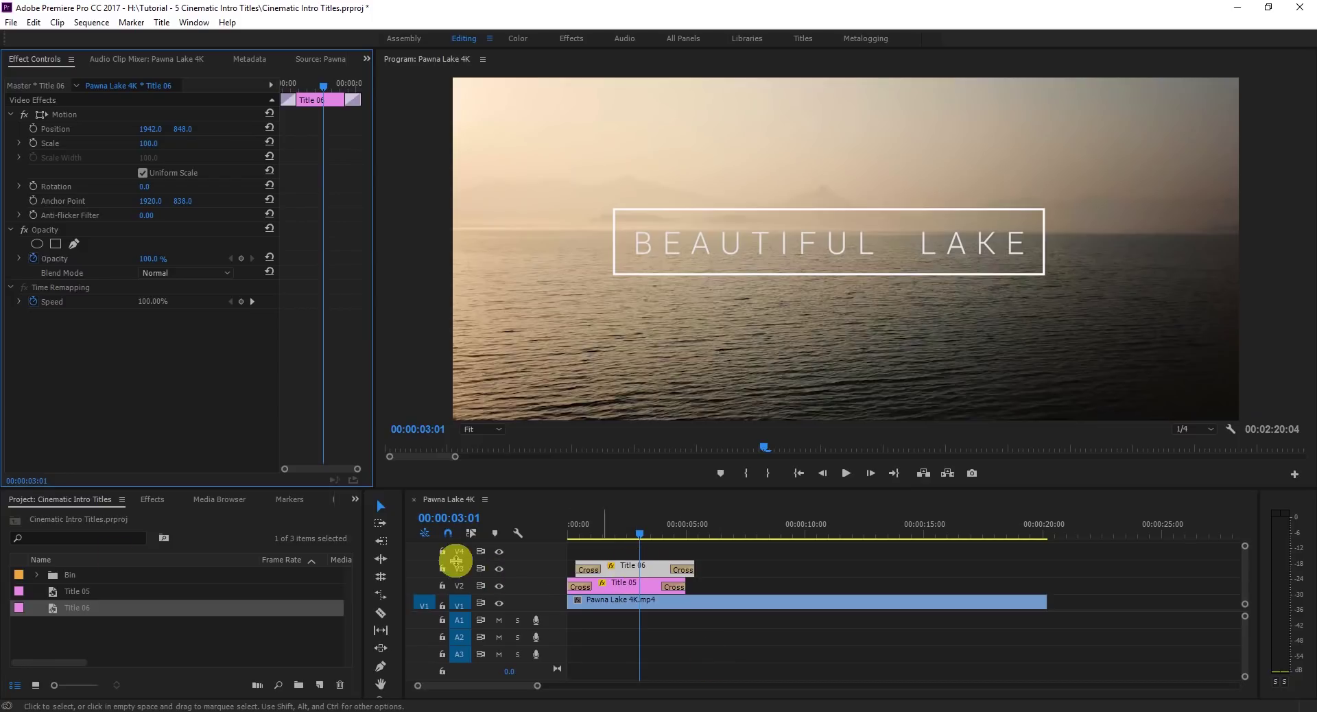
Find the Transform video effect and apply it to the Title 06 clip on V3.
{"action": "left_click", "coordinate": [154, 500]}
{"action": "left_click", "coordinate": [72, 524]}
{"action": "type", "text": "t"}
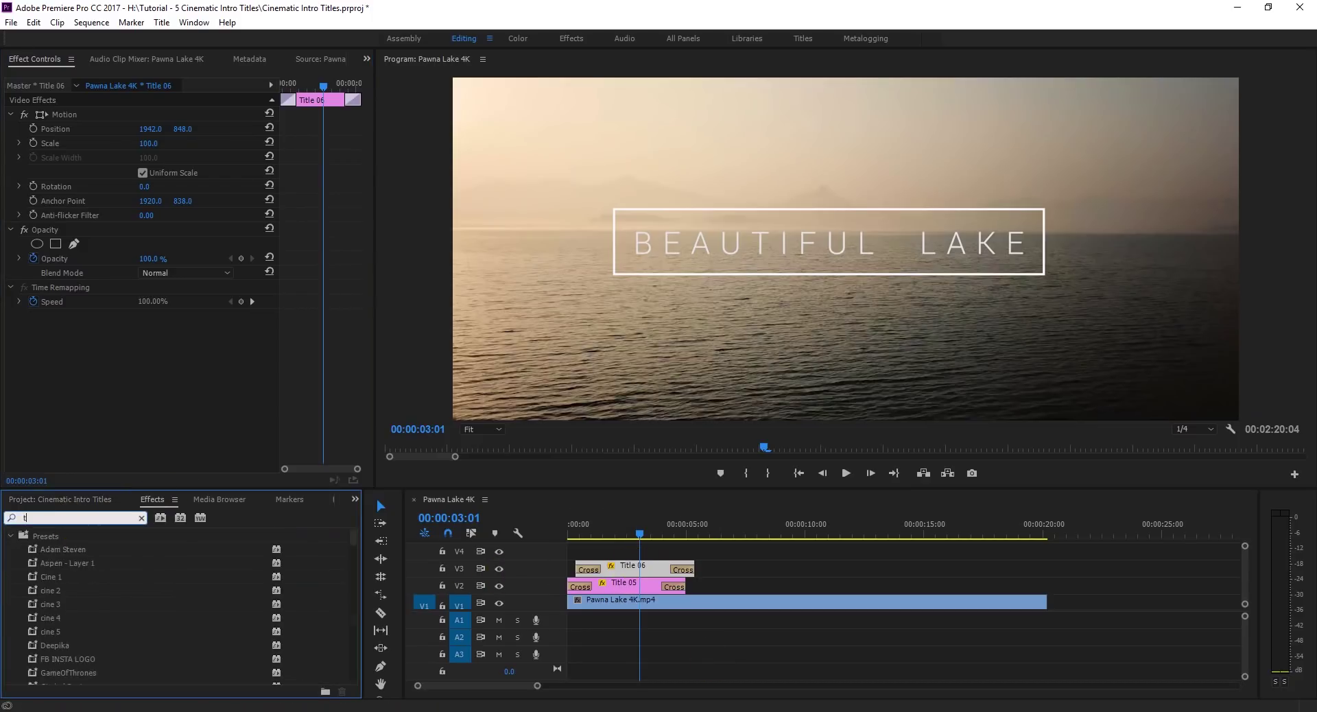
{"action": "type", "text": "ransform"}
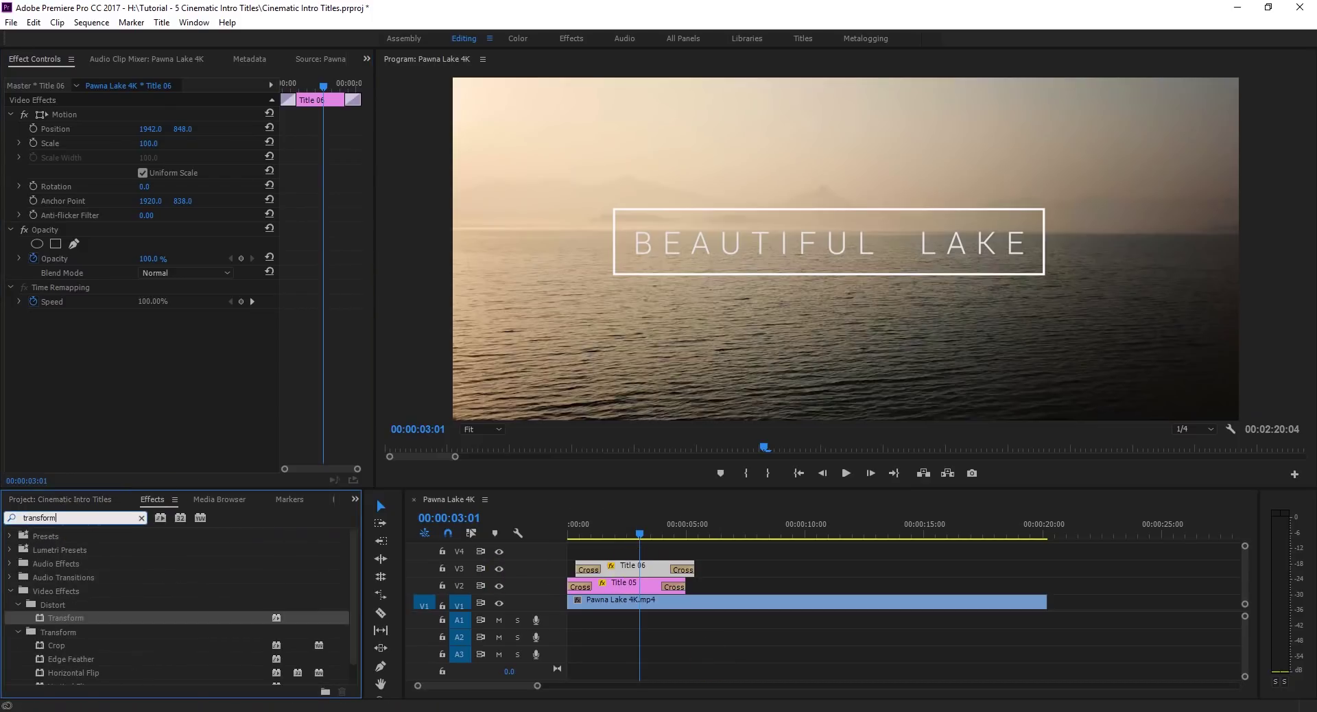
{"action": "left_click_drag", "start_coordinate": [51, 628], "coordinate": [626, 566]}
Turn off Uniform Scale in Title 06's Transform effect and set Scale Height to 77.
{"action": "left_click_drag", "start_coordinate": [365, 322], "coordinate": [363, 391]}
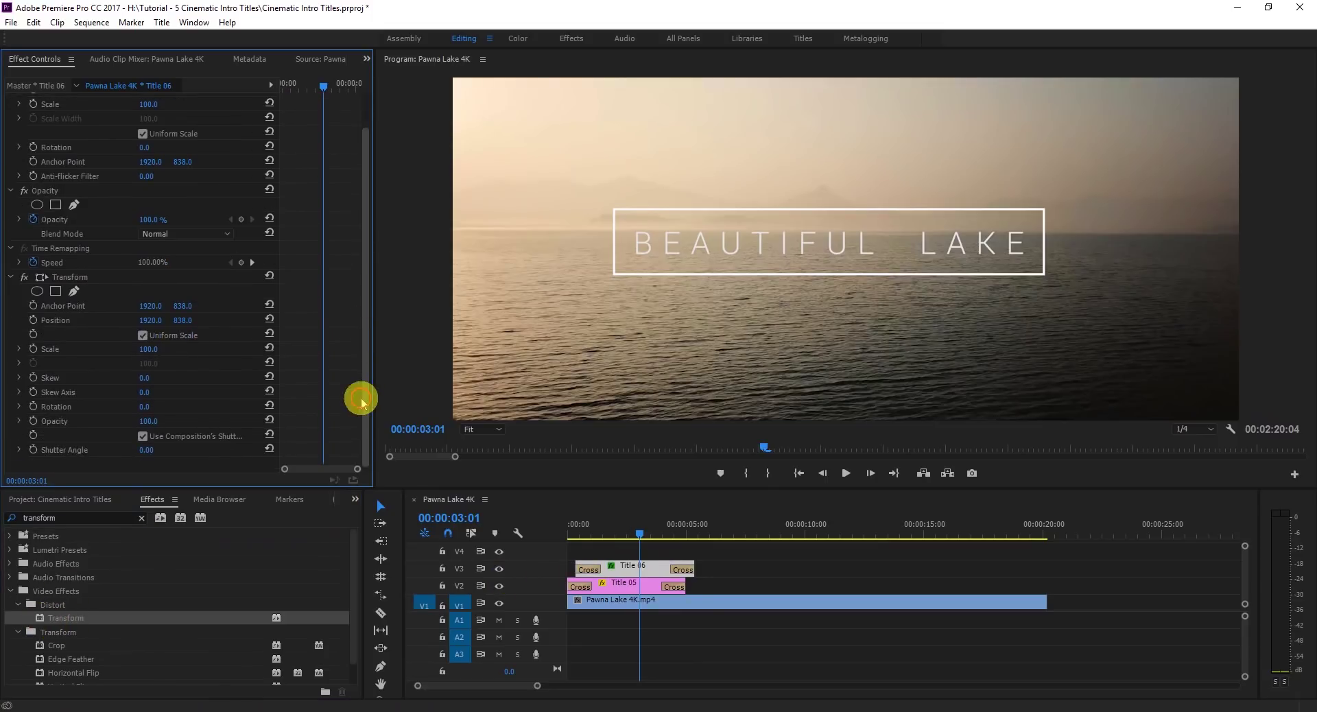
{"action": "left_click", "coordinate": [143, 336]}
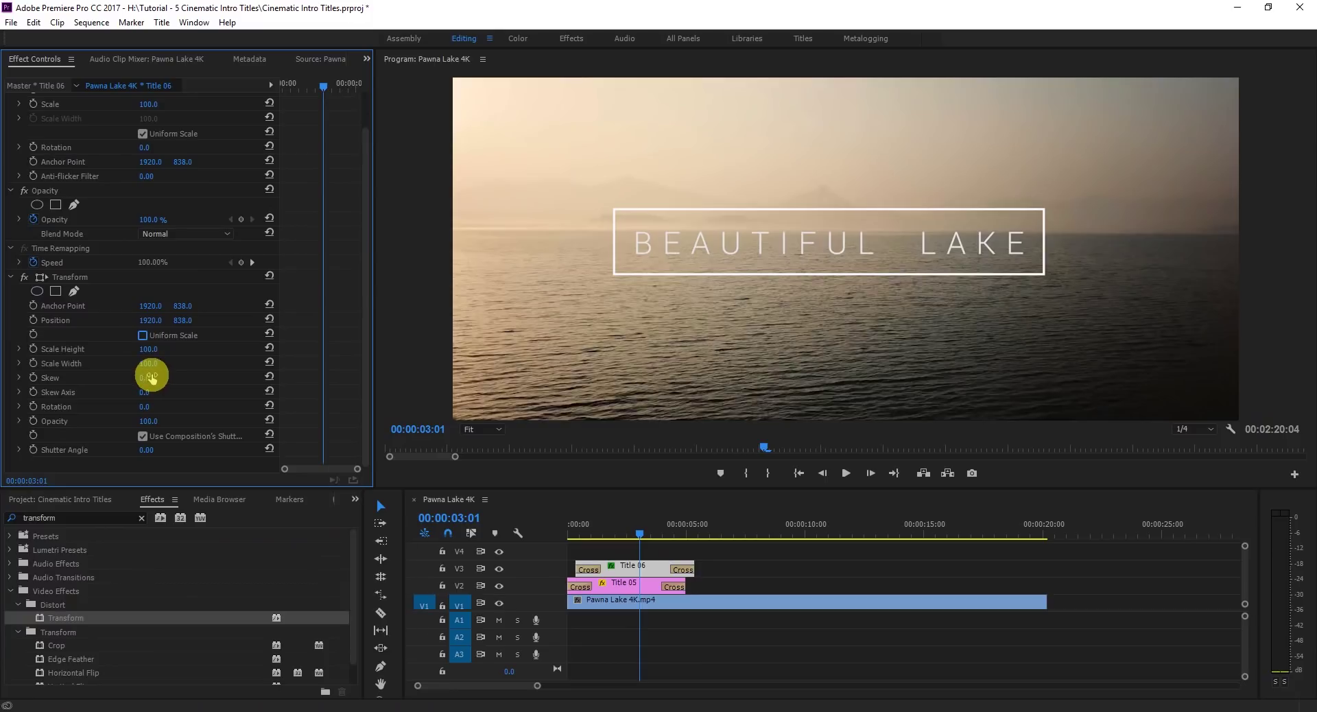
{"action": "left_click_drag", "start_coordinate": [145, 349], "coordinate": [130, 349]}
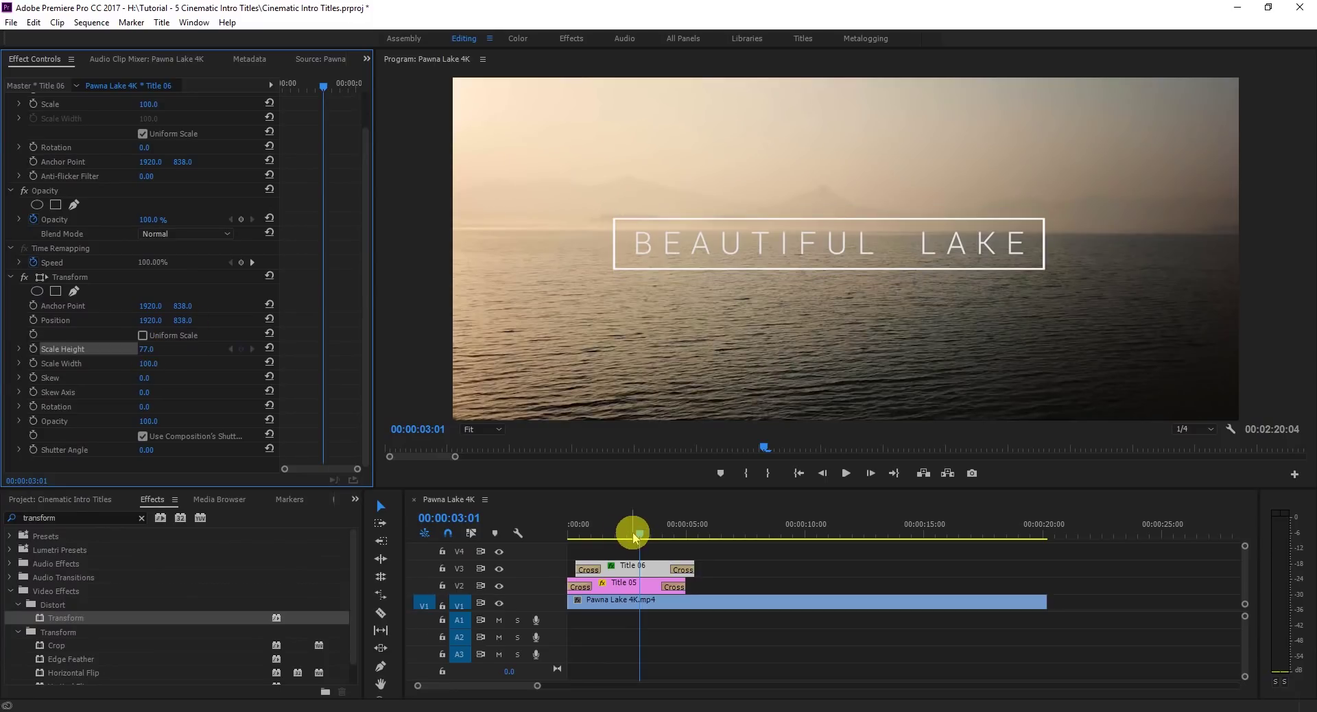
Start animating Title 06's Transform Scale Height with a keyframe at the clip's start, at 00:00:00:09.
{"action": "left_click_drag", "start_coordinate": [634, 538], "coordinate": [579, 535]}
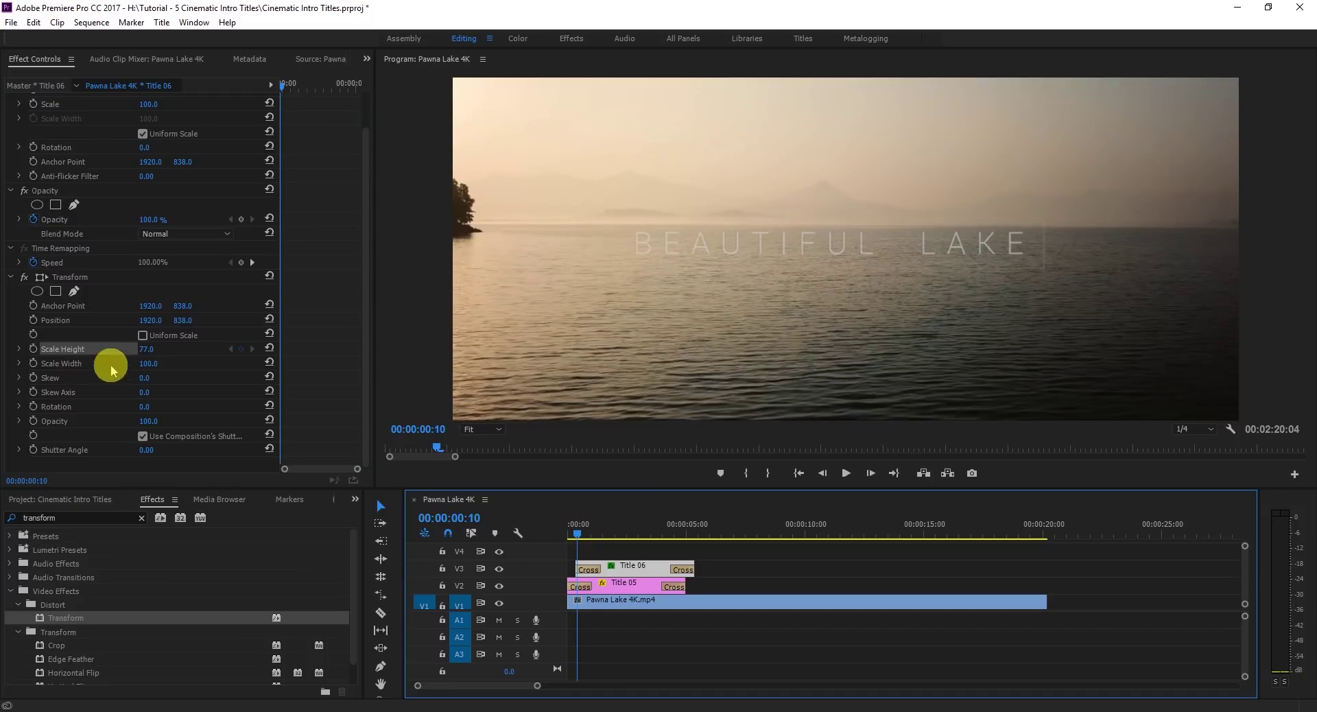
{"action": "key", "text": "Right"}
{"action": "key", "text": "Right"}
{"action": "key", "text": "Right"}
{"action": "key", "text": "Left"}
{"action": "key", "text": "Left"}
{"action": "key", "text": "Left"}
{"action": "key", "text": "Left"}
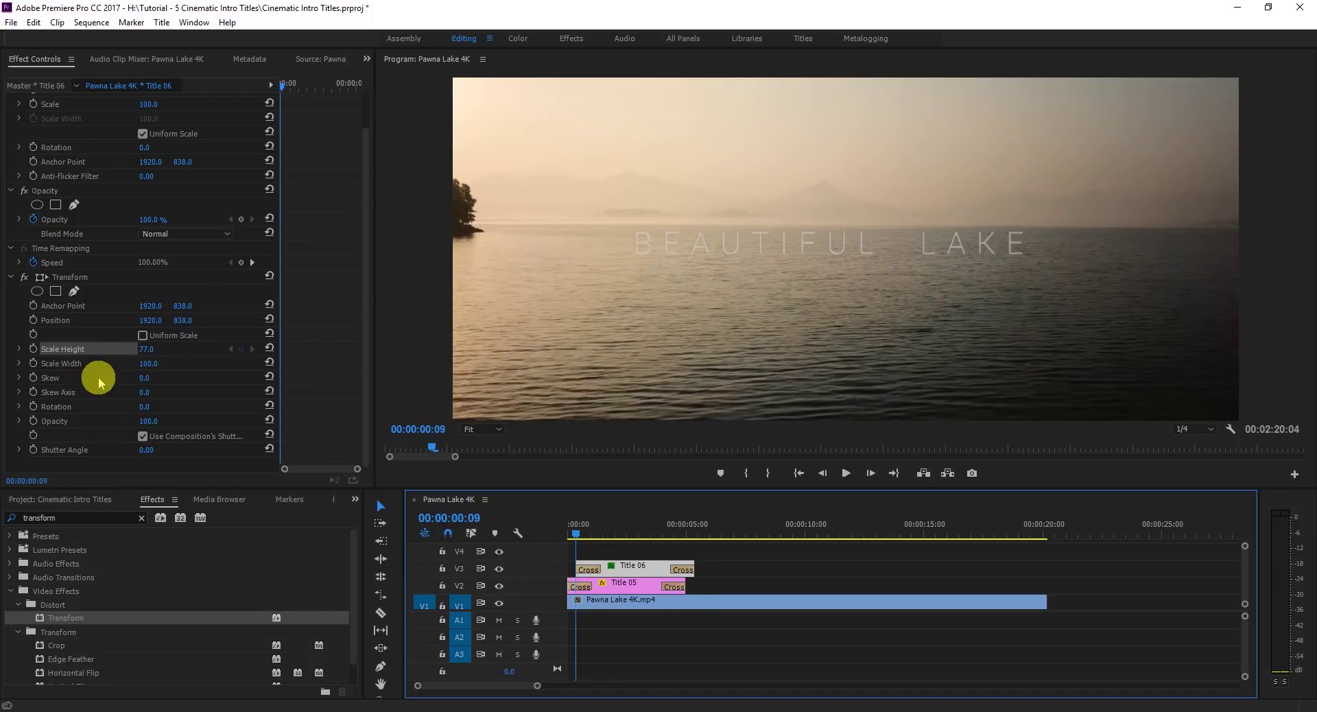
{"action": "left_click", "coordinate": [32, 350]}
Add a second Scale Height keyframe at 00:00:04:20 and set its value to 100.
{"action": "left_click_drag", "start_coordinate": [577, 538], "coordinate": [684, 541]}
{"action": "left_click", "coordinate": [241, 349]}
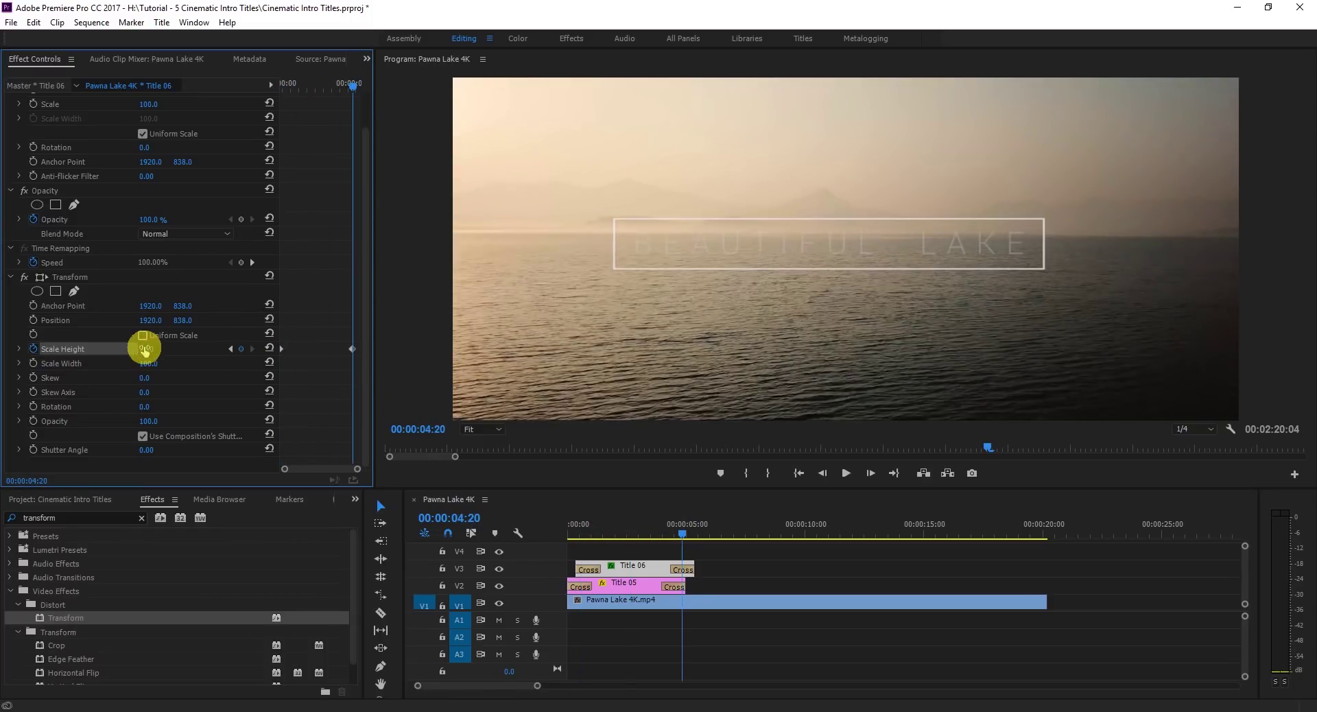
{"action": "left_click_drag", "start_coordinate": [144, 349], "coordinate": [162, 348]}
{"action": "left_click", "coordinate": [156, 349]}
{"action": "type", "text": "10"}
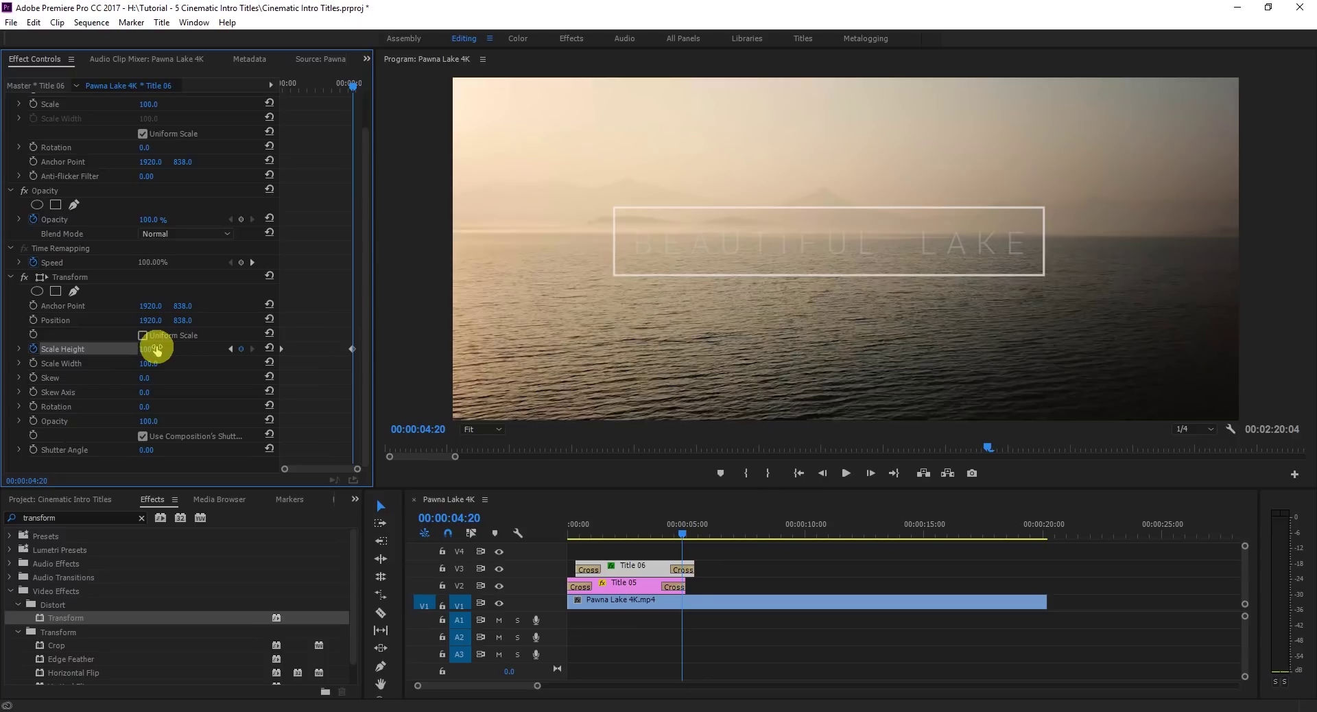
{"action": "type", "text": "0"}
{"action": "key", "text": "Return"}
Play the opening from the sequence start to check the frame's height animation around the text.
{"action": "left_click_drag", "start_coordinate": [680, 533], "coordinate": [547, 538]}
{"action": "key", "text": "space"}
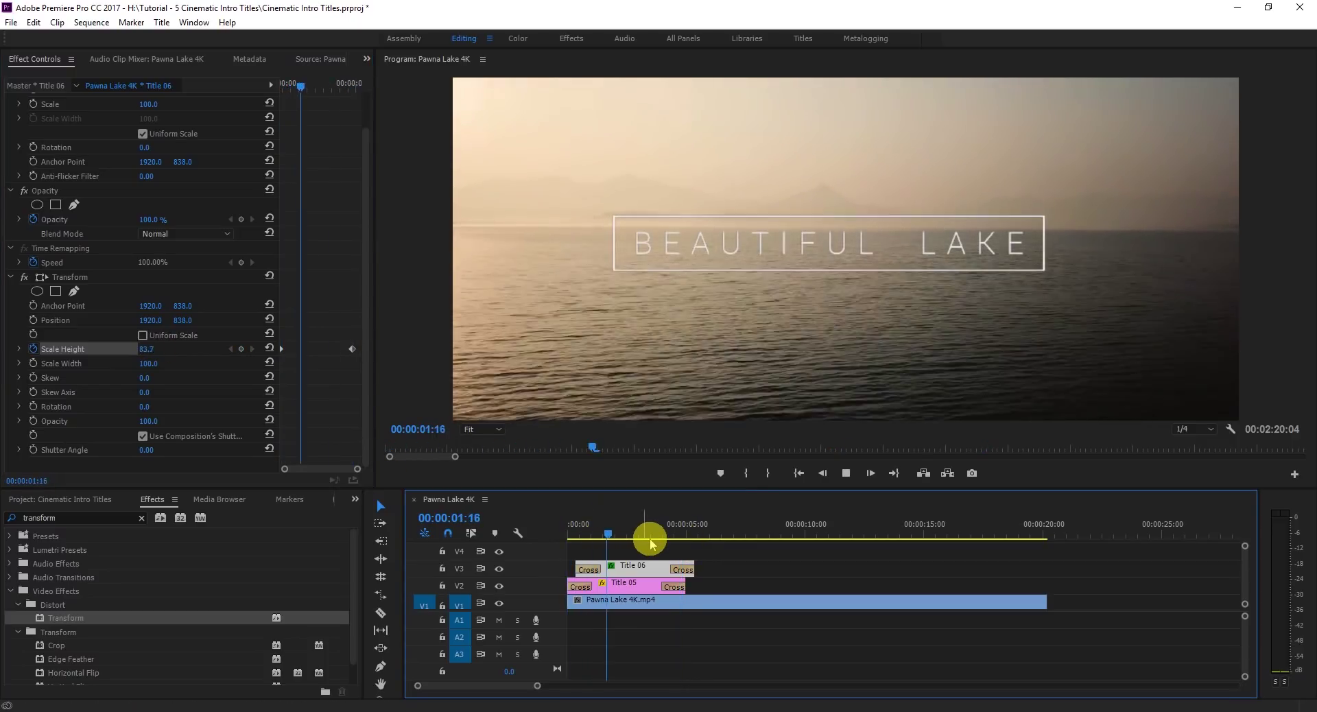
{"action": "left_click", "coordinate": [845, 473]}
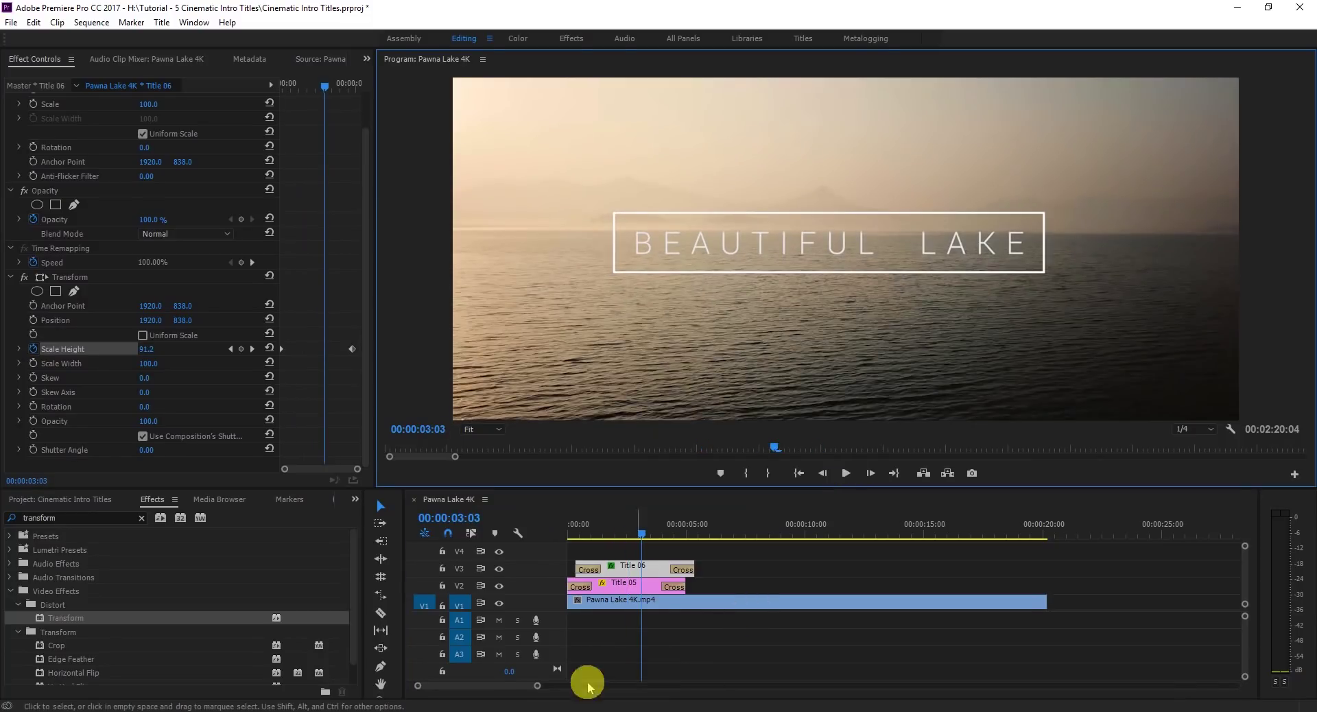
Place another Title 05 on V2 at 00:00:14:13 above the end of the first Pawna Lake clip, and select it.
{"action": "left_click_drag", "start_coordinate": [537, 684], "coordinate": [615, 685]}
{"action": "mouse_move", "coordinate": [720, 524]}
{"action": "left_mouse_down"}
{"action": "mouse_move", "coordinate": [598, 530]}
{"action": "mouse_move", "coordinate": [717, 529]}
{"action": "left_mouse_up"}
{"action": "left_click", "coordinate": [60, 499]}
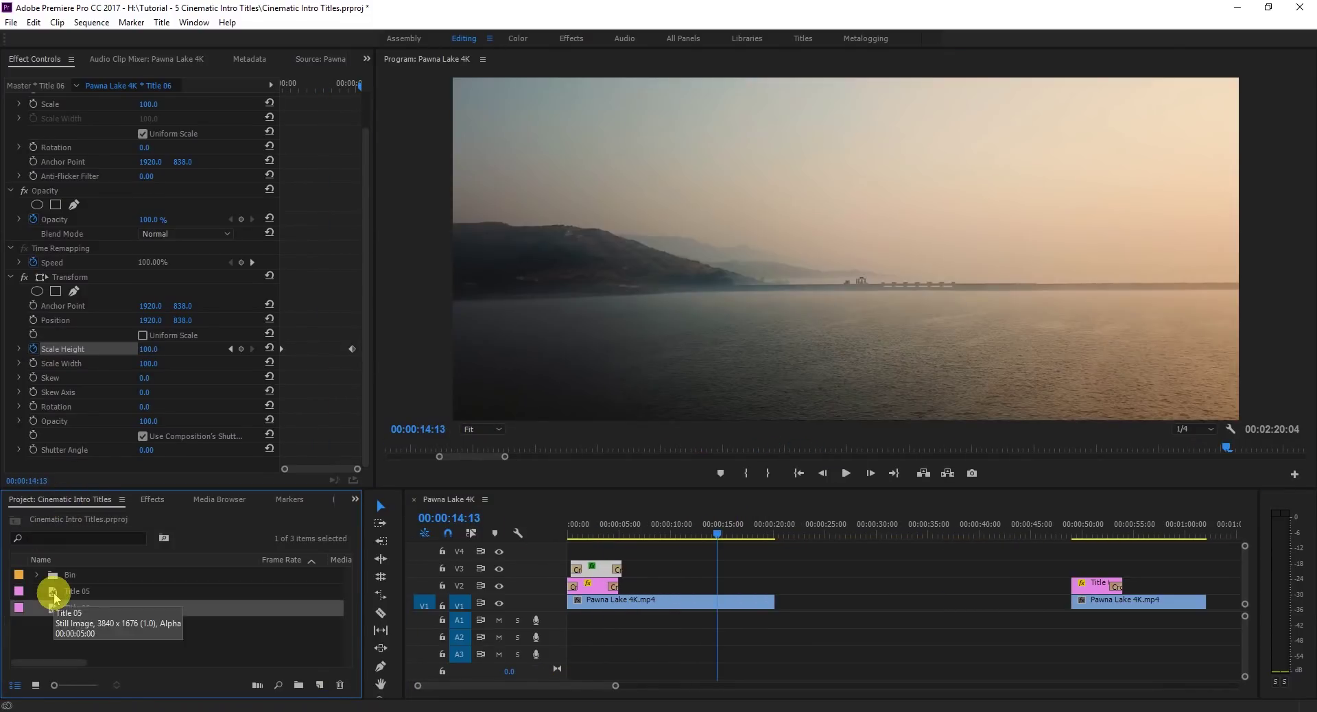
{"action": "left_click_drag", "start_coordinate": [55, 594], "coordinate": [718, 535]}
{"action": "left_click", "coordinate": [741, 587]}
Find the Transform distort effect and apply it to the Title 05 clip at 00:00:14:13.
{"action": "left_click", "coordinate": [156, 499]}
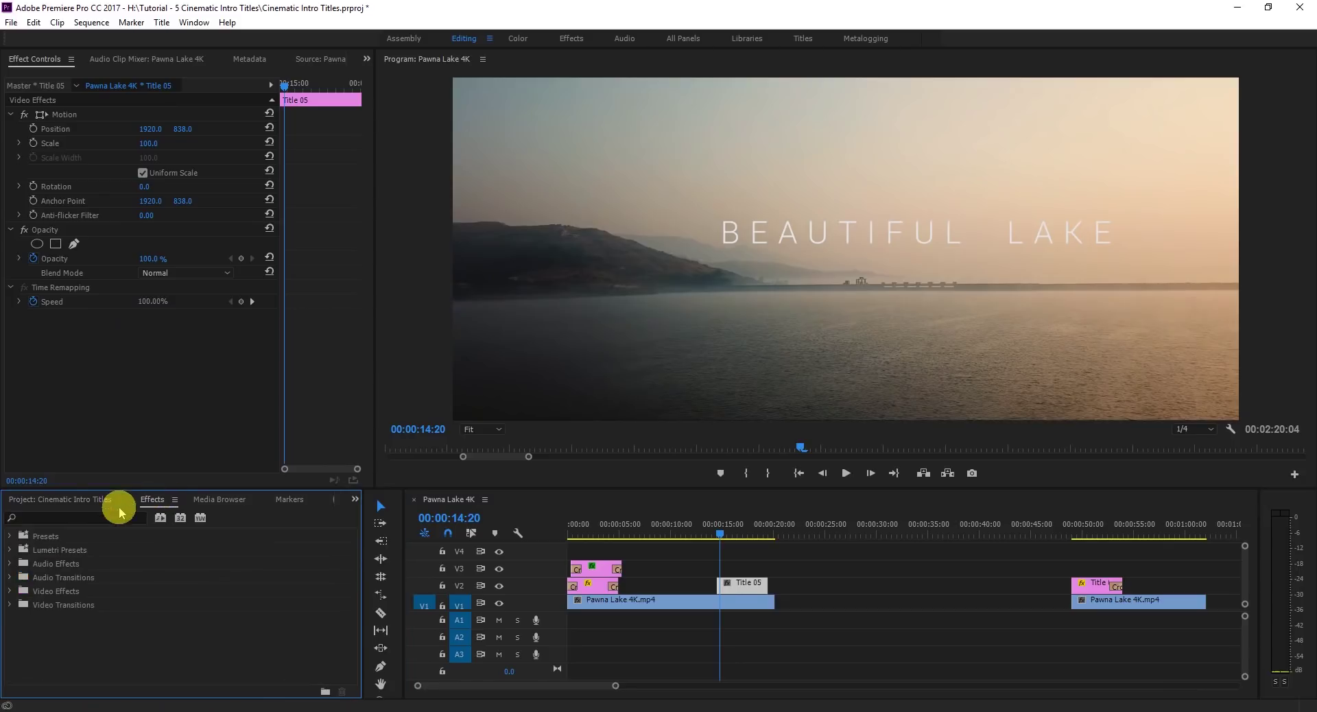
{"action": "left_click", "coordinate": [50, 517]}
{"action": "type", "text": "transform"}
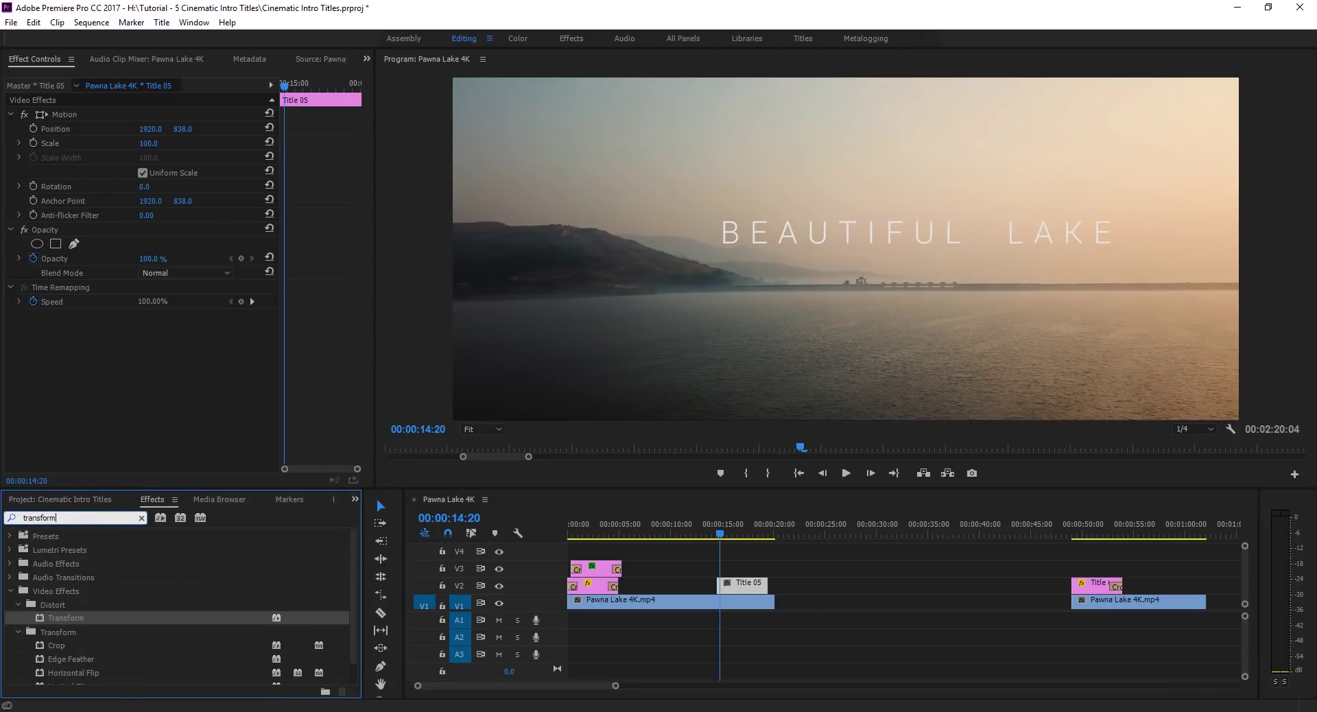
{"action": "left_click_drag", "start_coordinate": [65, 617], "coordinate": [743, 583]}
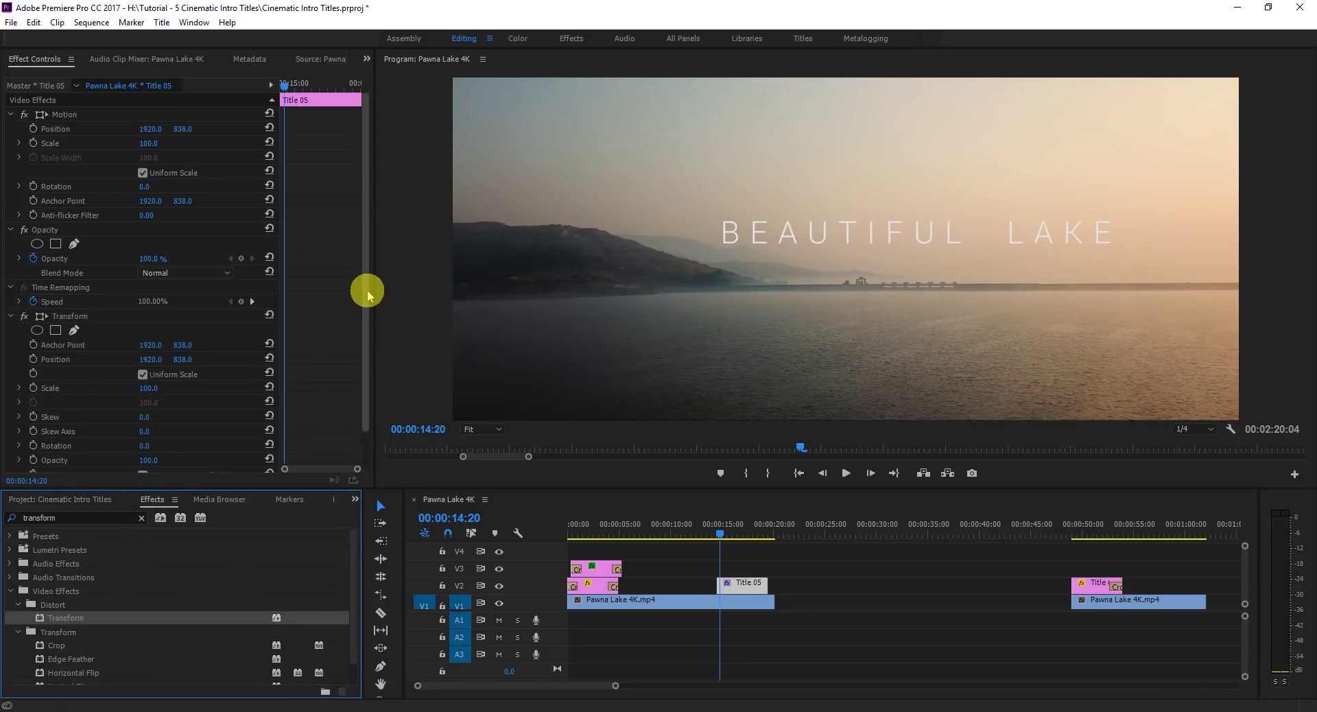
Set the Motion Position of this Title 05 clip to 1965, 958.
{"action": "scroll", "coordinate": [361, 329], "scroll_direction": "down", "scroll_amount": 2}
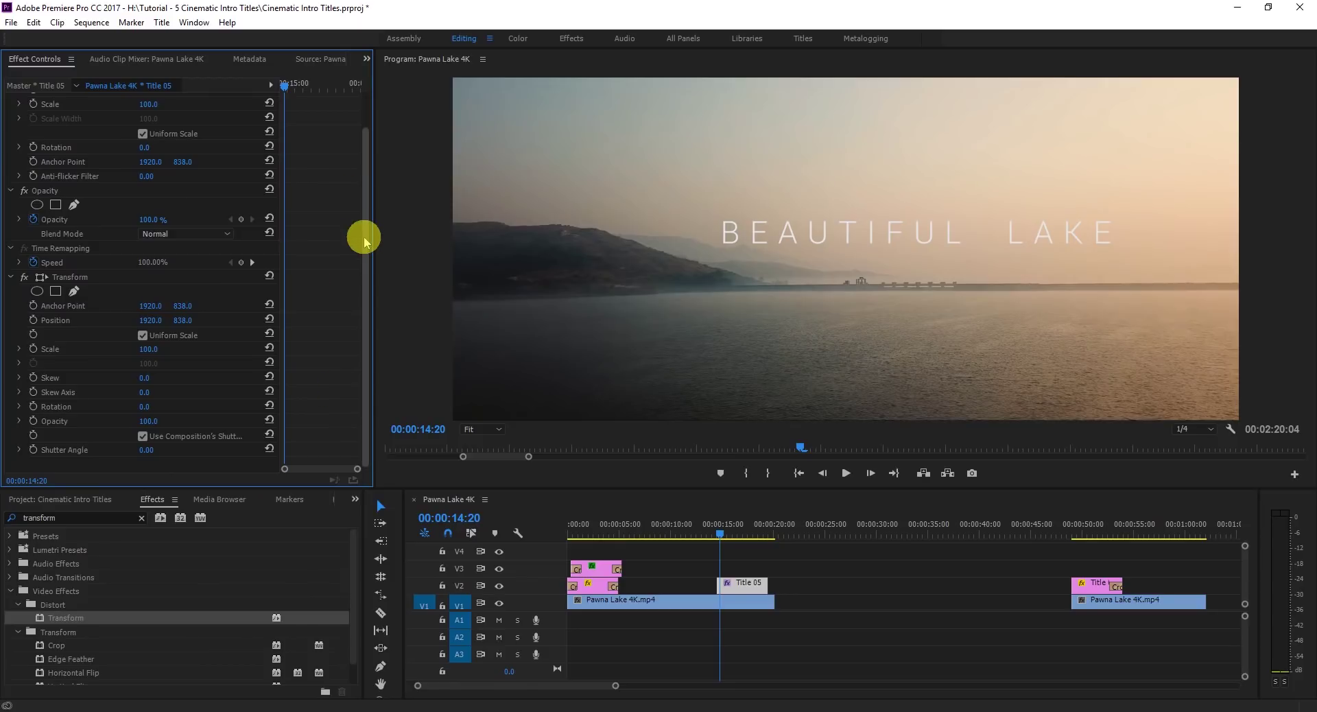
{"action": "left_click_drag", "start_coordinate": [365, 240], "coordinate": [361, 150]}
{"action": "left_click_drag", "start_coordinate": [150, 128], "coordinate": [291, 129]}
{"action": "left_click_drag", "start_coordinate": [205, 130], "coordinate": [176, 130]}
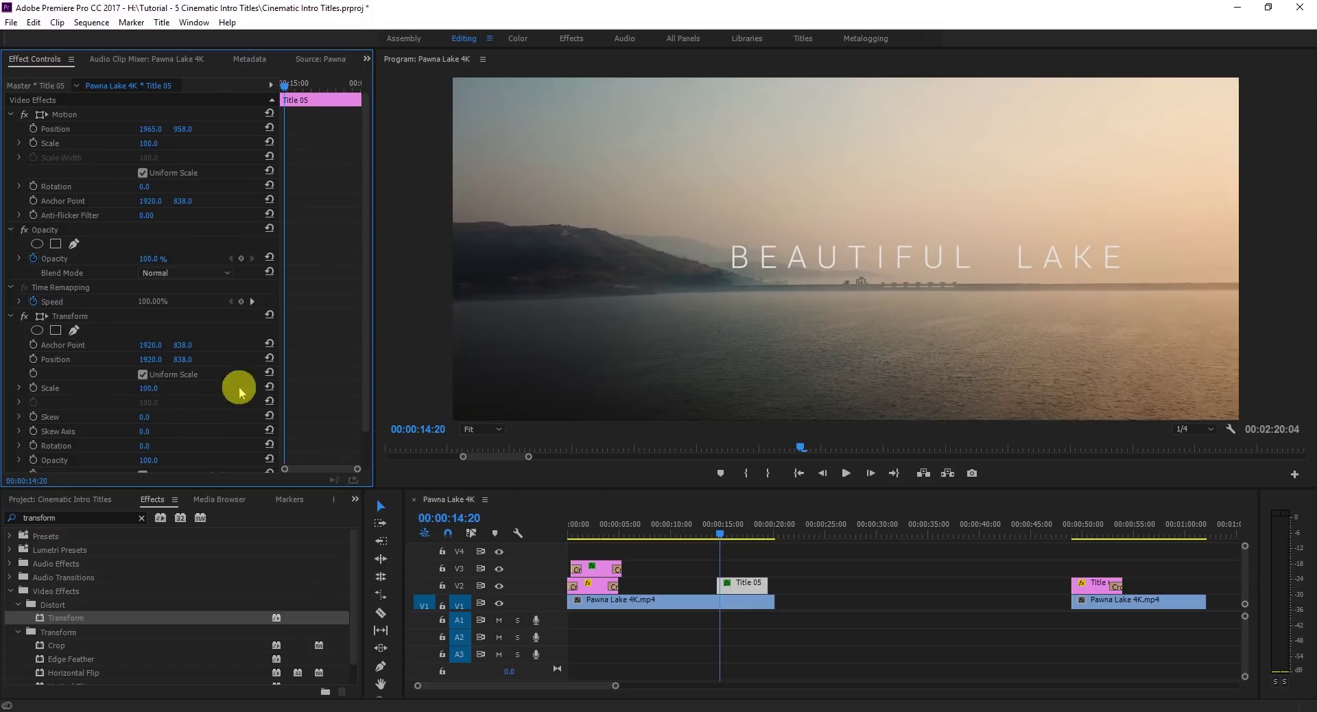
Turn off Uniform Scale in Title 05's Transform effect and set Scale Width to 5.
{"action": "scroll", "coordinate": [361, 329], "scroll_direction": "down", "scroll_amount": 2}
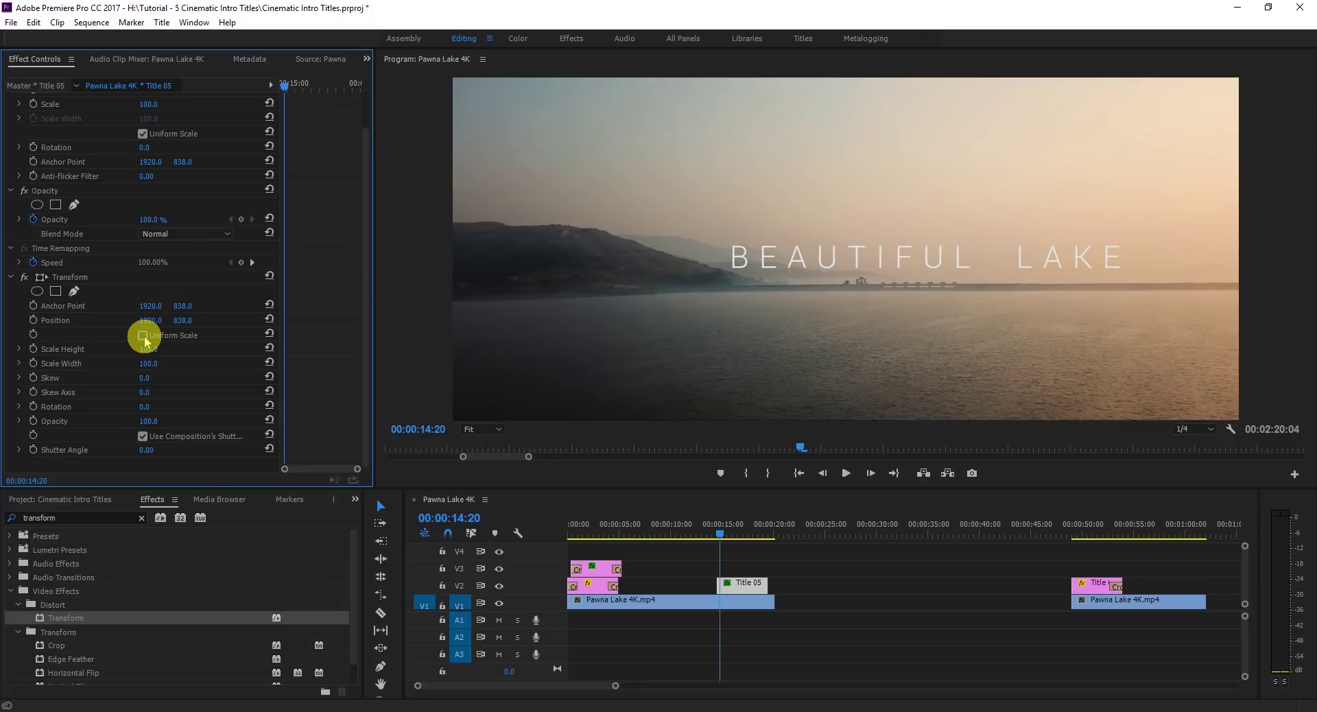
{"action": "left_click_drag", "start_coordinate": [151, 351], "coordinate": [82, 367]}
{"action": "key", "text": "ctrl+z"}
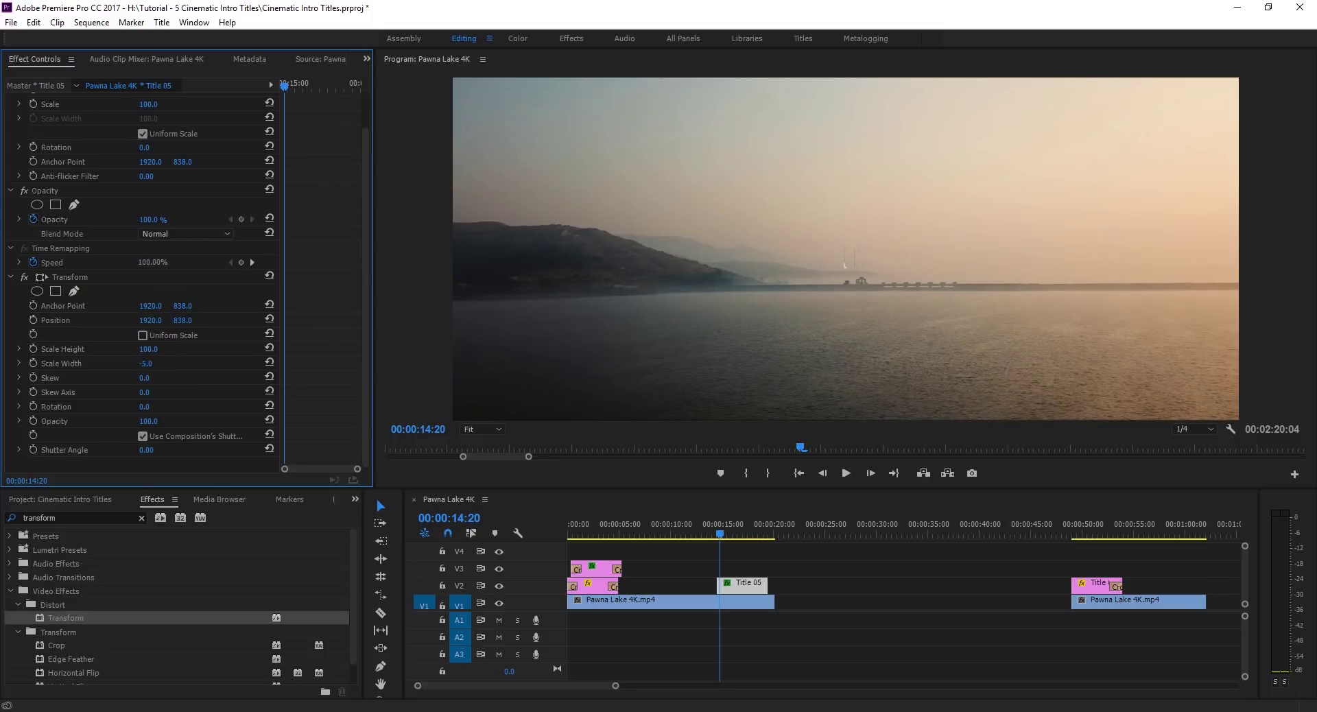
{"action": "type", "text": "5"}
{"action": "key", "text": "Return"}
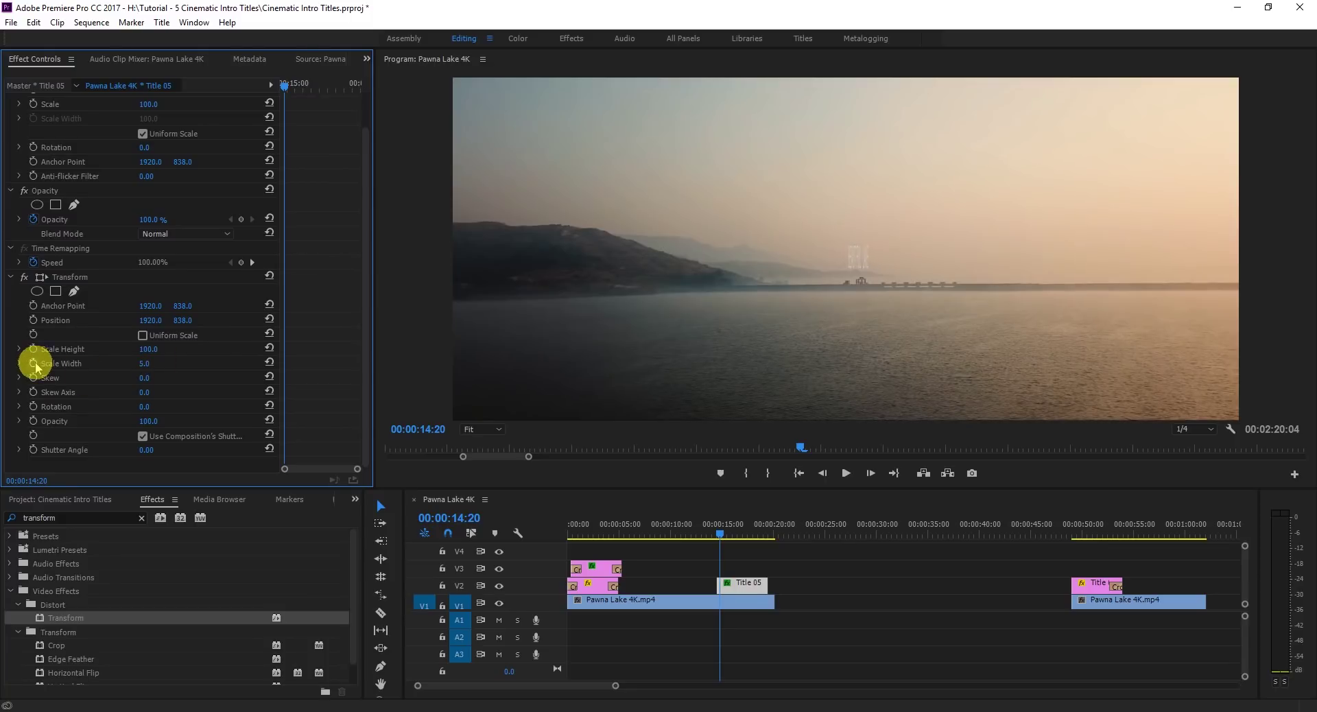
Set Title 05's Scale Width to 20 and start its animation with a keyframe at the clip's start, 00:00:14:13.
{"action": "key", "text": "shift+3"}
{"action": "key", "text": "Left"}
{"action": "key", "text": "Left"}
{"action": "key", "text": "Left"}
{"action": "key", "text": "Left"}
{"action": "key", "text": "Left"}
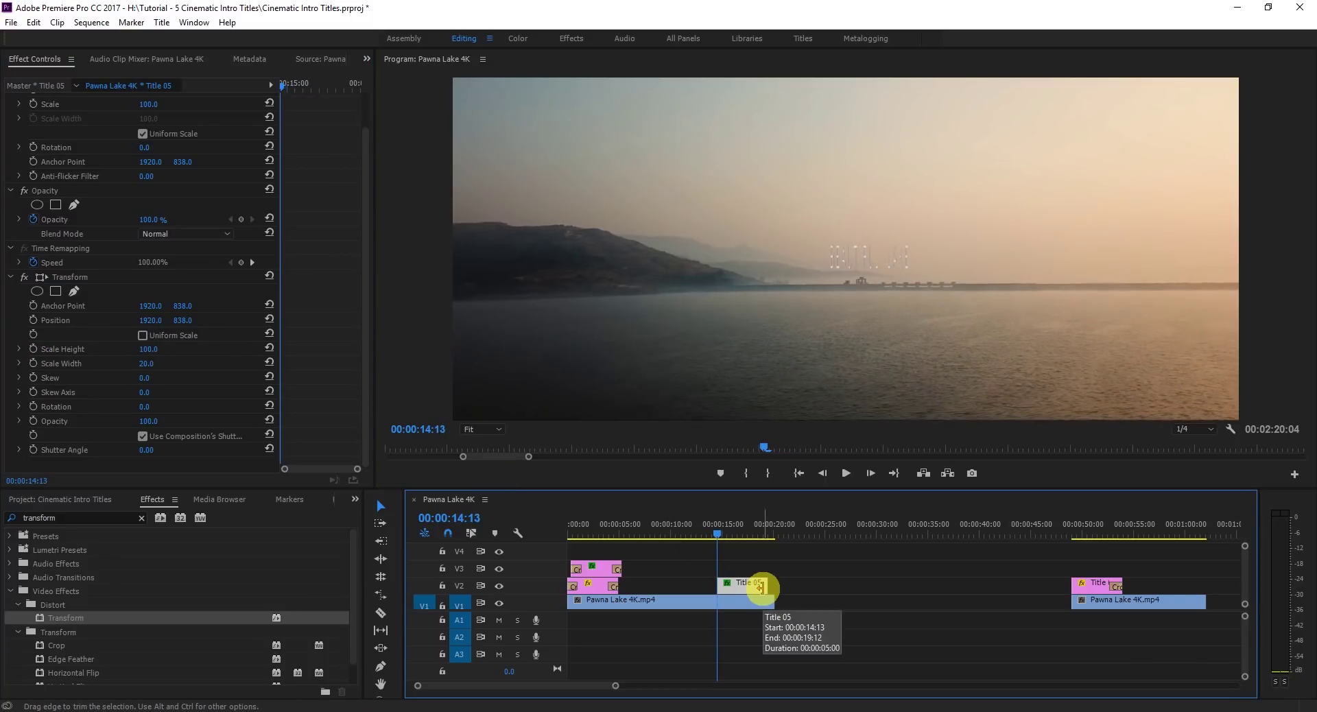
{"action": "left_click", "coordinate": [33, 366]}
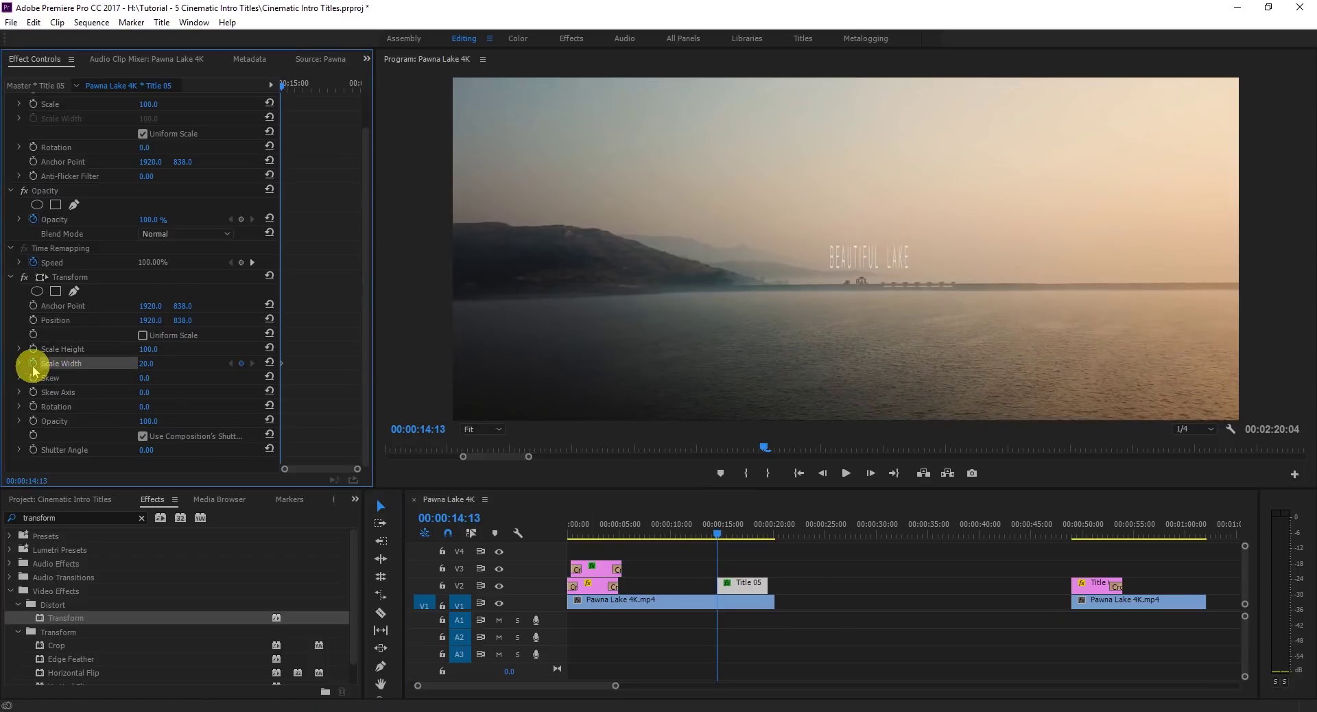
Add a second Scale Width keyframe at 00:00:19:09 and set its value to 90.
{"action": "left_click_drag", "start_coordinate": [719, 538], "coordinate": [768, 540]}
{"action": "left_click", "coordinate": [241, 369]}
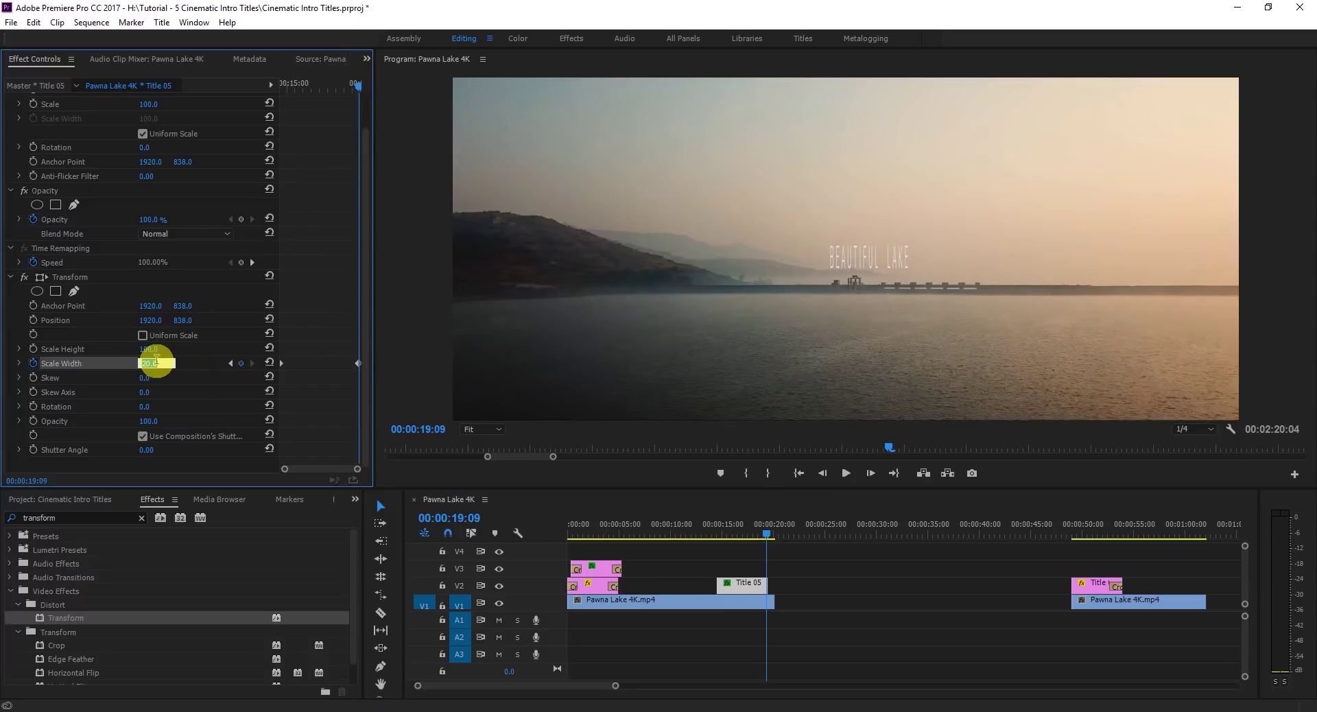
{"action": "left_click_drag", "start_coordinate": [156, 364], "coordinate": [157, 364]}
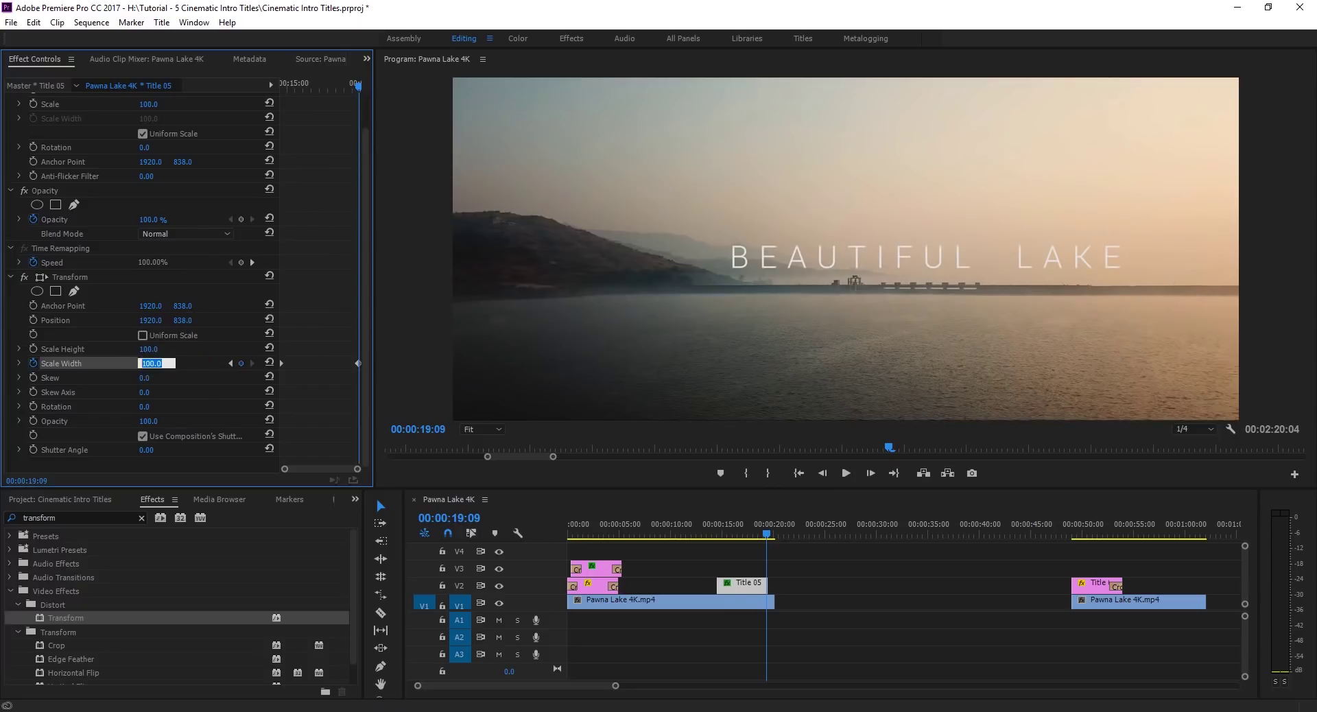
{"action": "key", "text": "Return"}
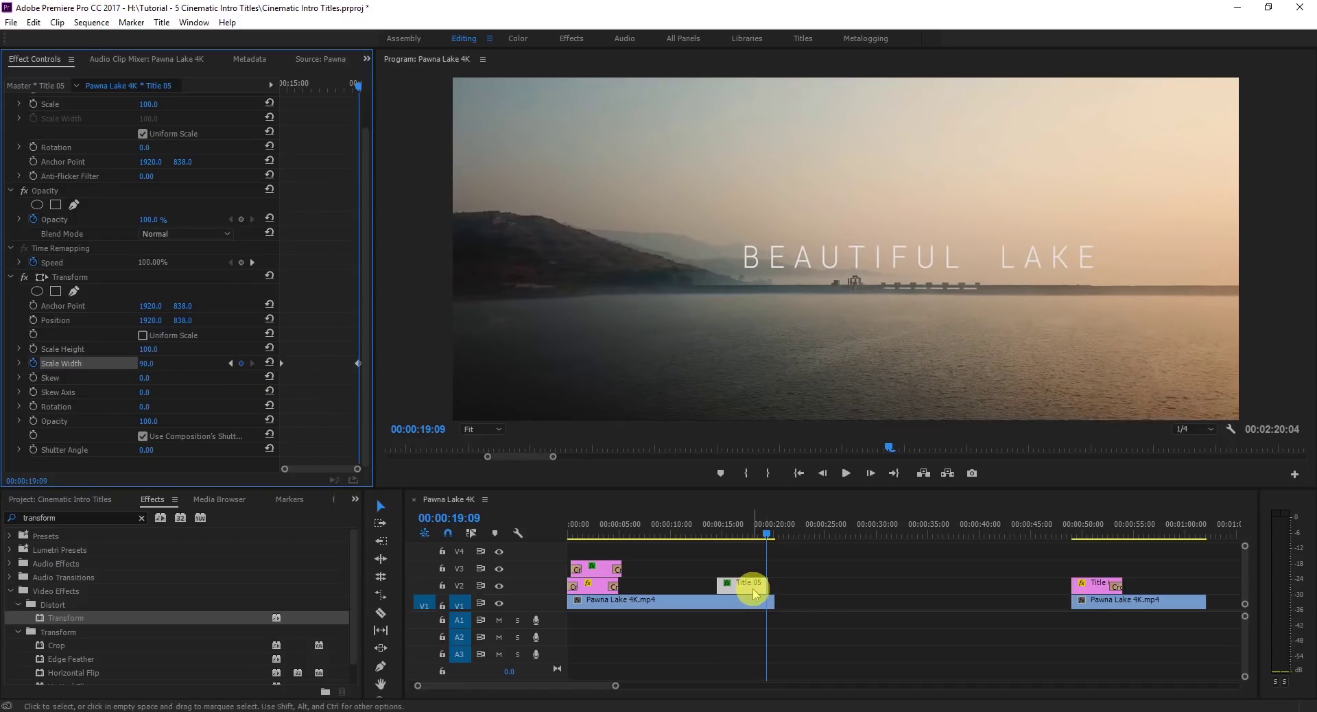
Add cross dissolves to both ends of the animated Title 05 and mark the sequence In point at 00:00:14:14.
{"action": "left_click_drag", "start_coordinate": [766, 534], "coordinate": [714, 537]}
{"action": "key", "text": "space"}
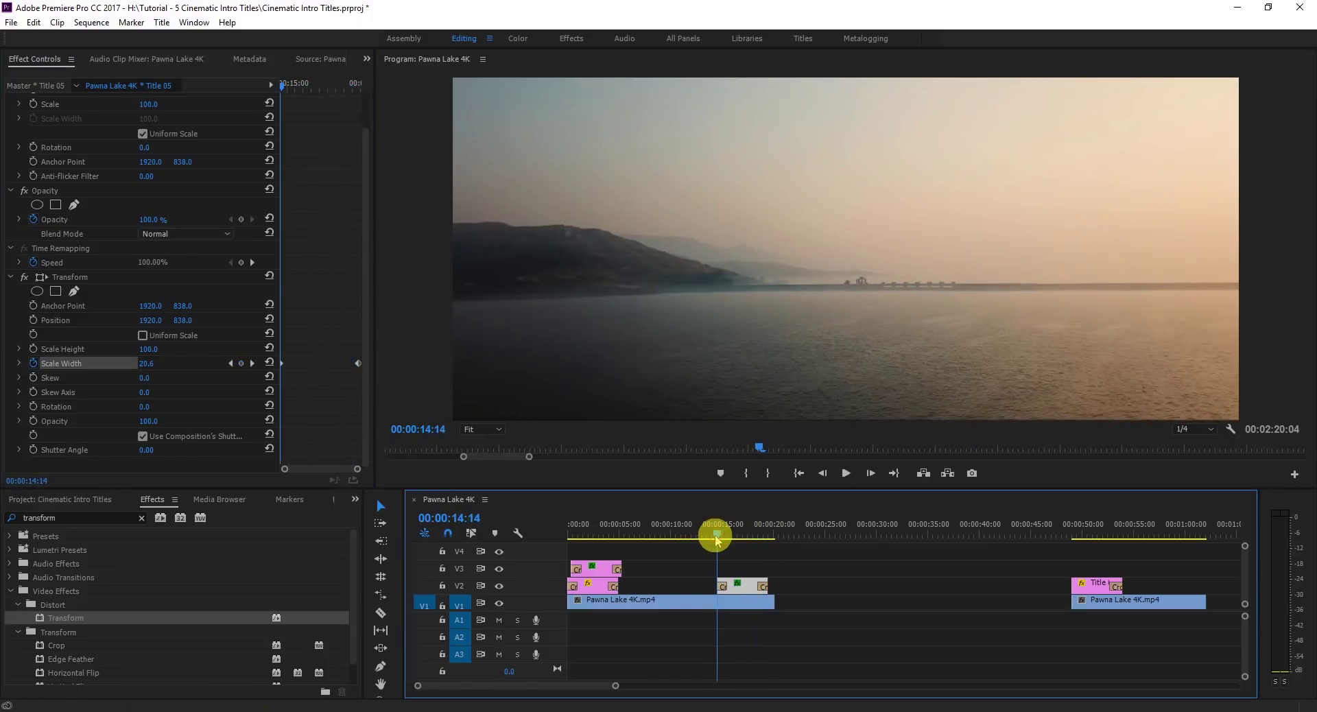
{"action": "left_click", "coordinate": [745, 472]}
{"action": "left_click", "coordinate": [769, 537]}
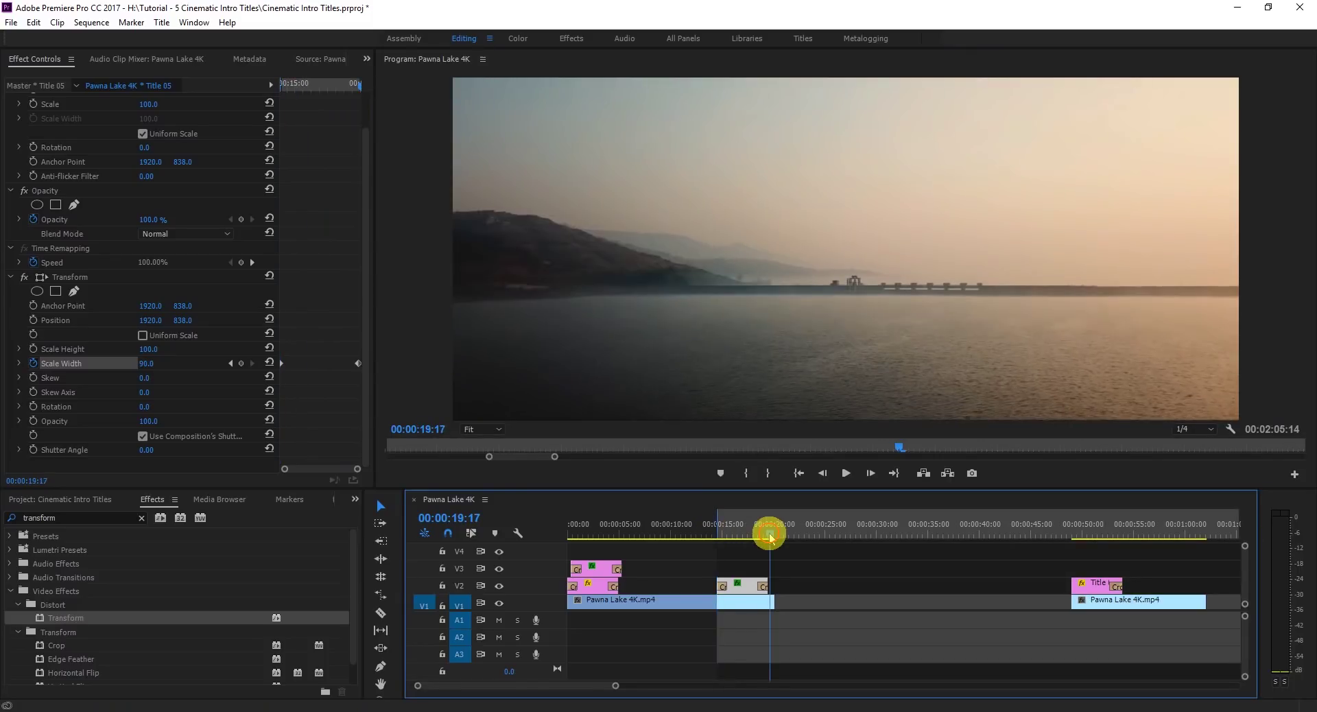
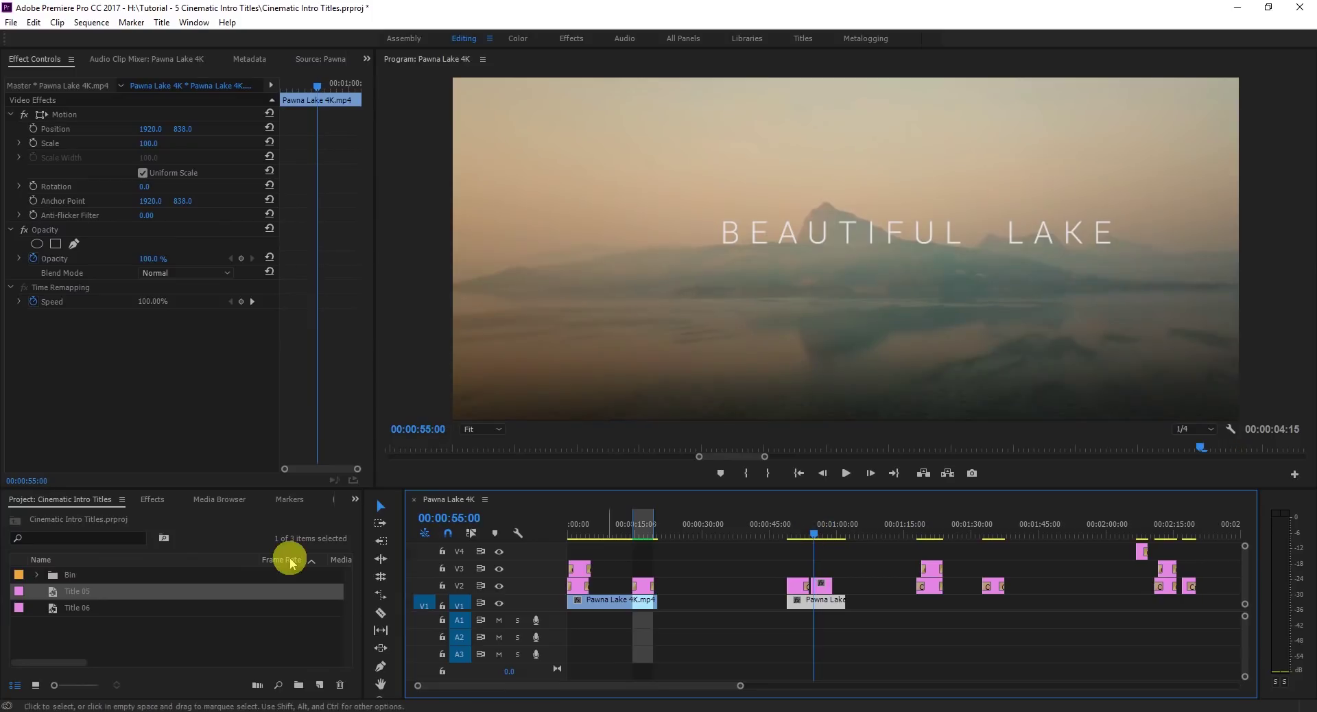
Create a new still title with the default settings and add the text CINEMATIC under BEAUTIFUL LAKE.
{"action": "right_click", "coordinate": [116, 621]}
{"action": "mouse_move", "coordinate": [198, 560]}
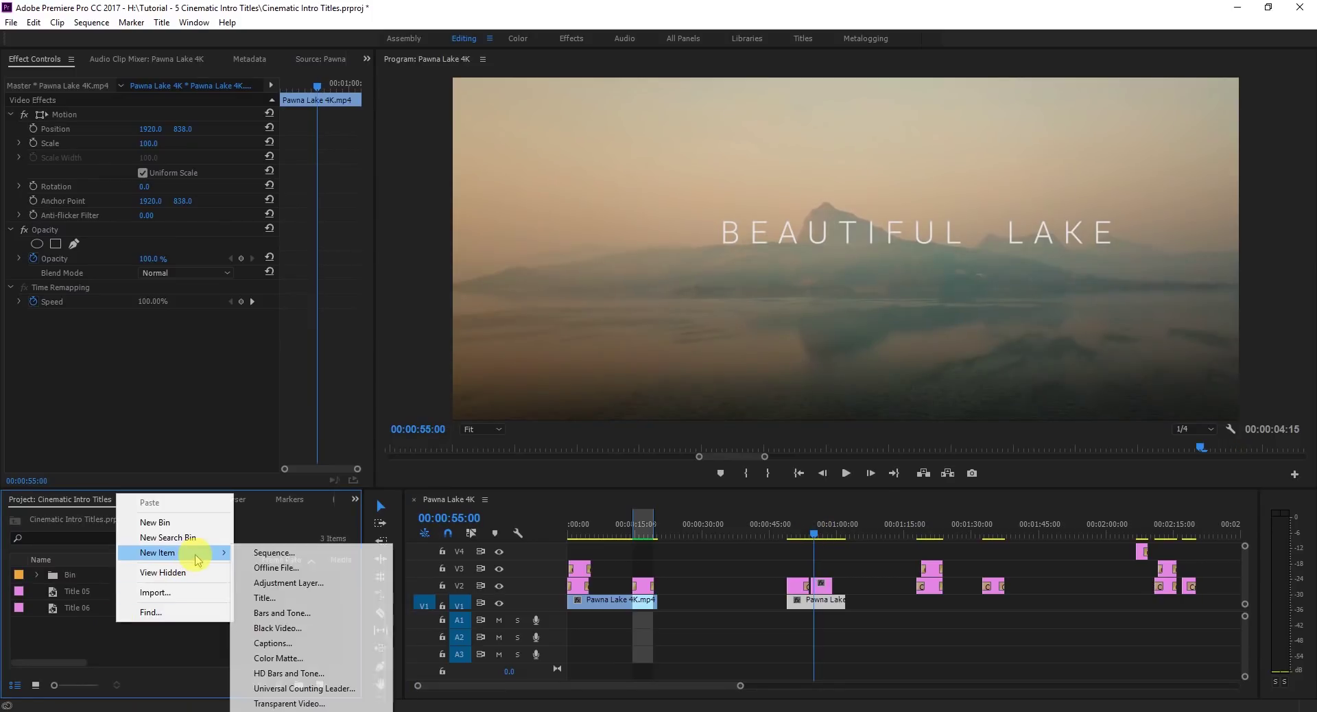
{"action": "left_click", "coordinate": [288, 597]}
{"action": "left_click", "coordinate": [672, 410]}
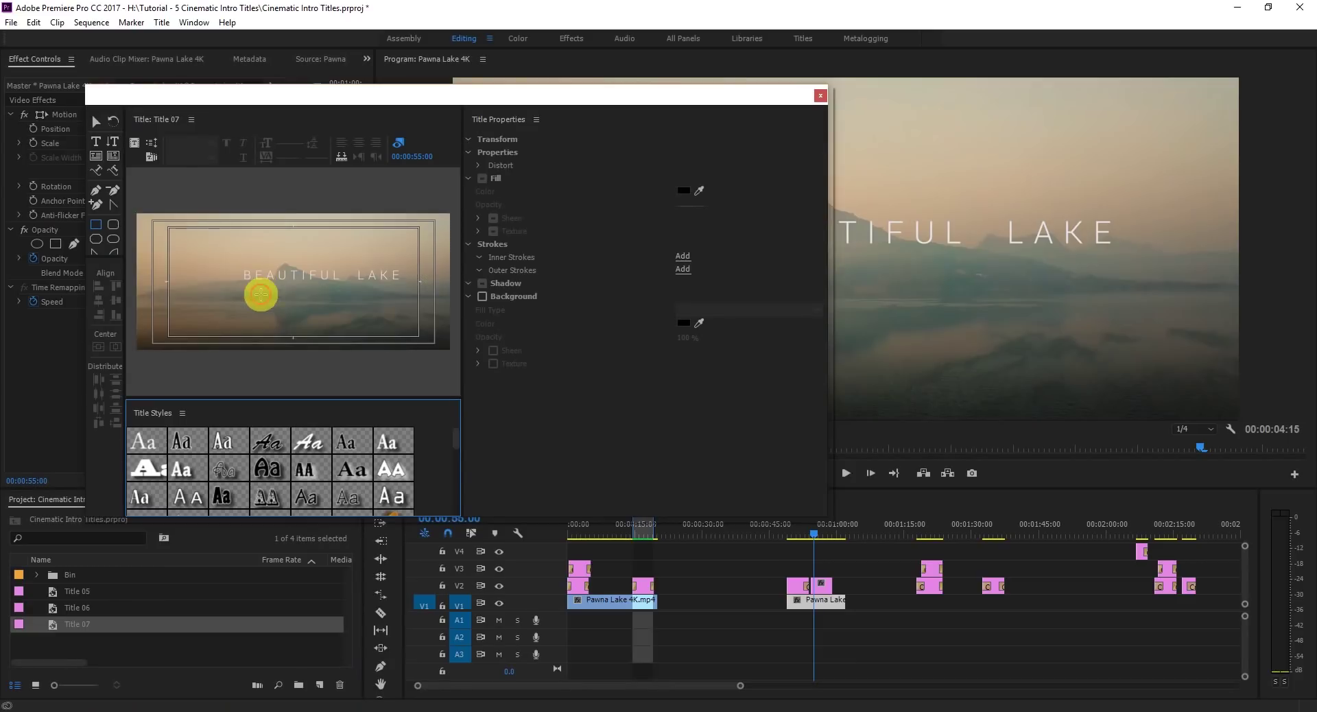
{"action": "left_click", "coordinate": [96, 141]}
{"action": "left_click", "coordinate": [267, 328]}
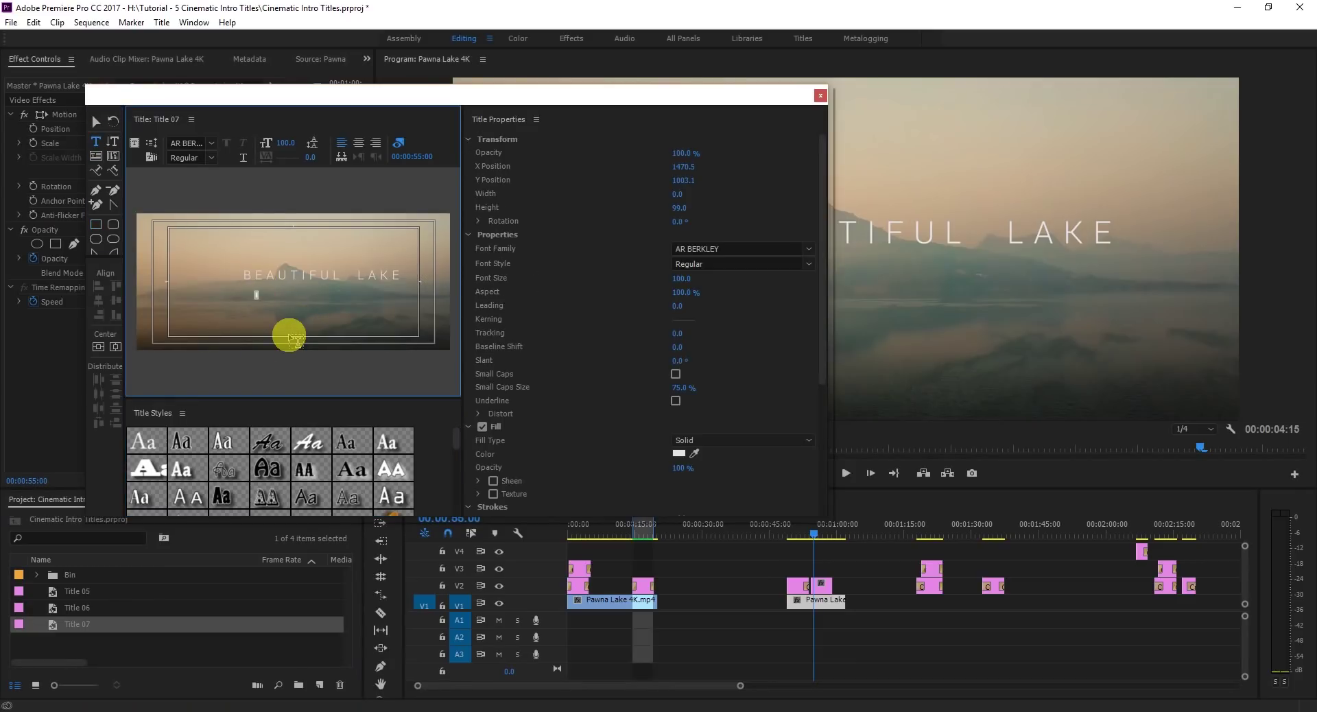
Format the CINEMATIC text in Roboto Light with kerning 100 and tracking 50, and close the title editor.
{"action": "left_click", "coordinate": [213, 142]}
{"action": "type", "text": "rob"}
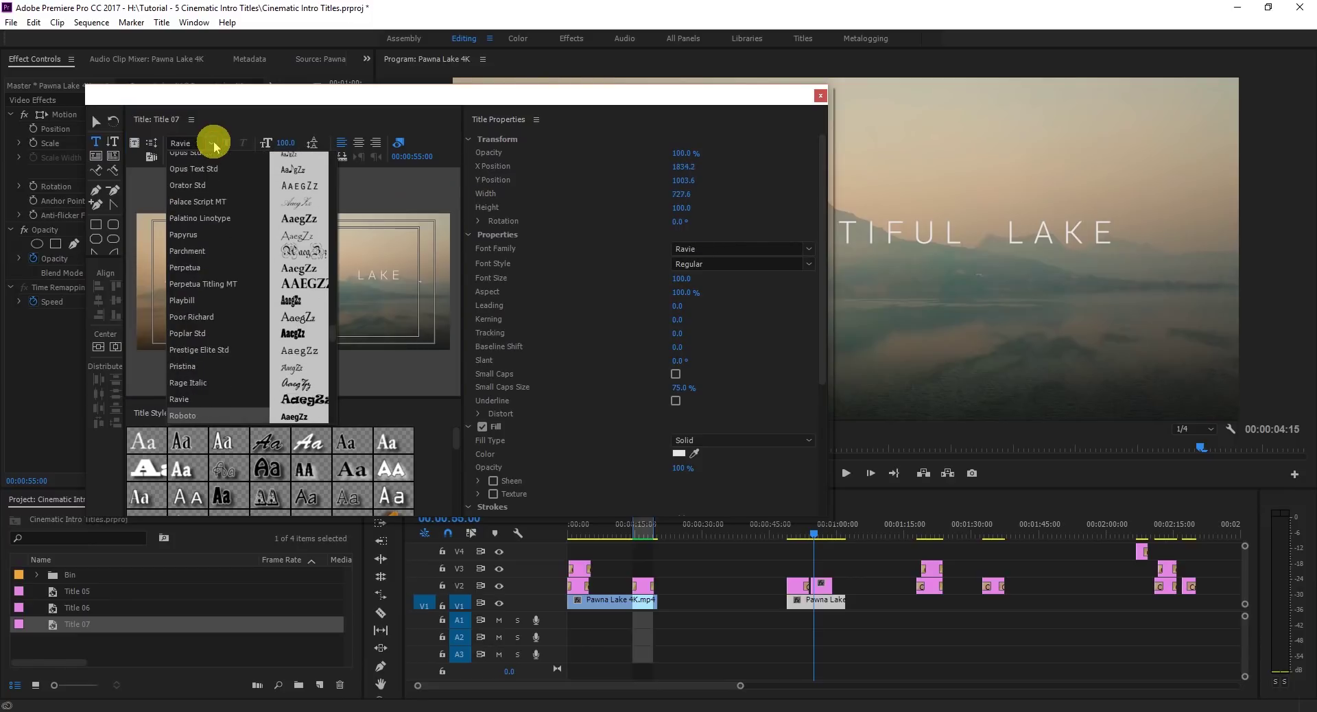
{"action": "key", "text": "Return"}
{"action": "left_click", "coordinate": [279, 159]}
{"action": "type", "text": "100"}
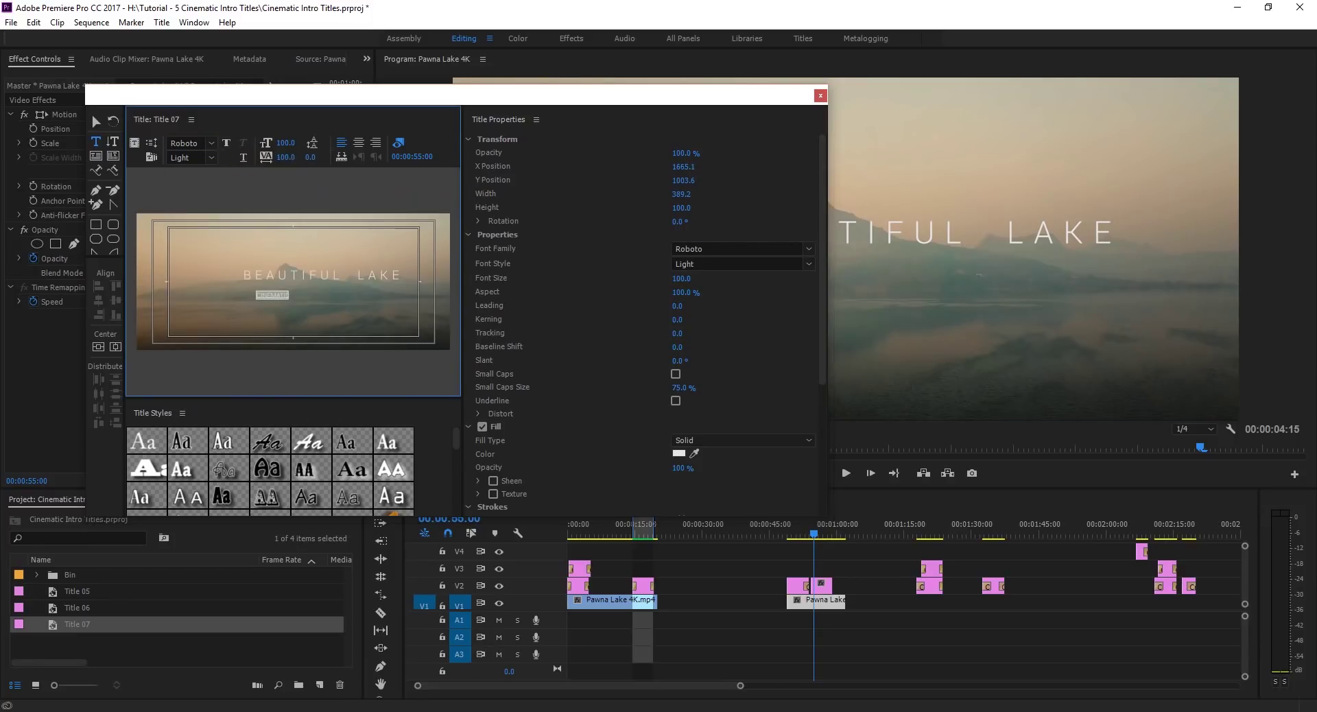
{"action": "key", "text": "Return"}
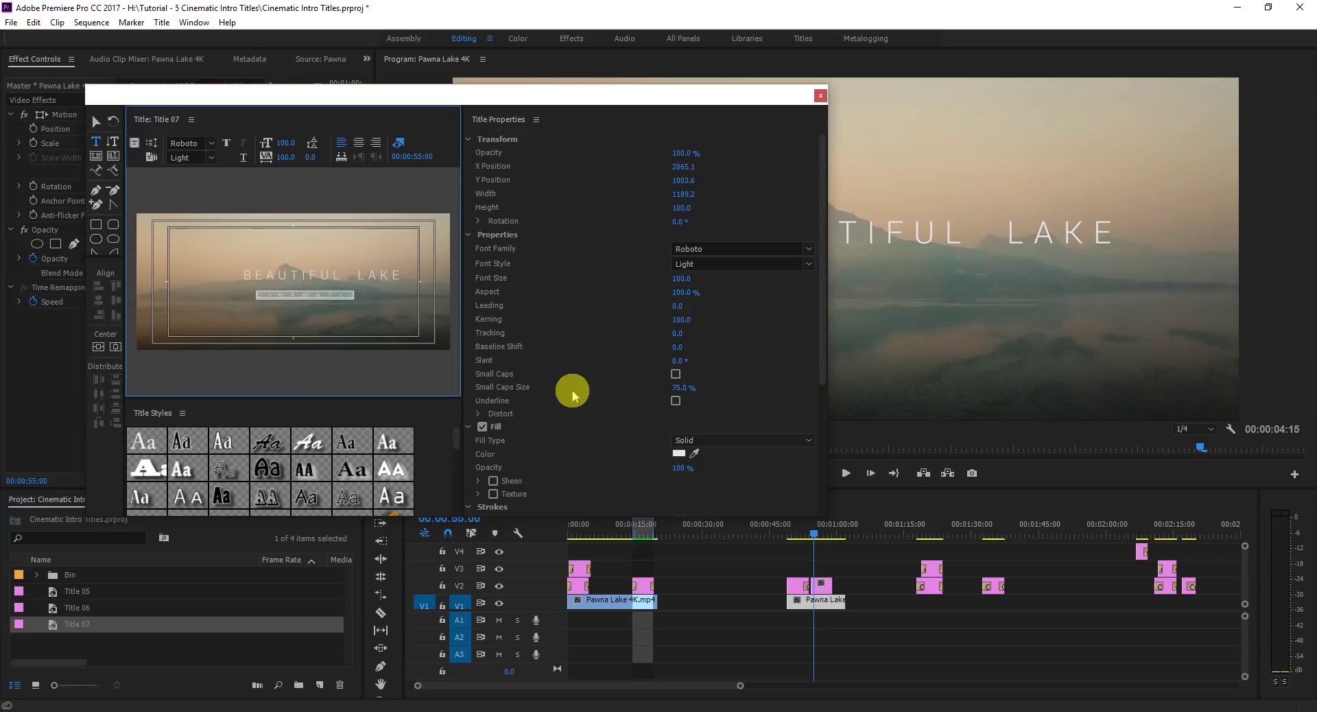
{"action": "left_click", "coordinate": [681, 333]}
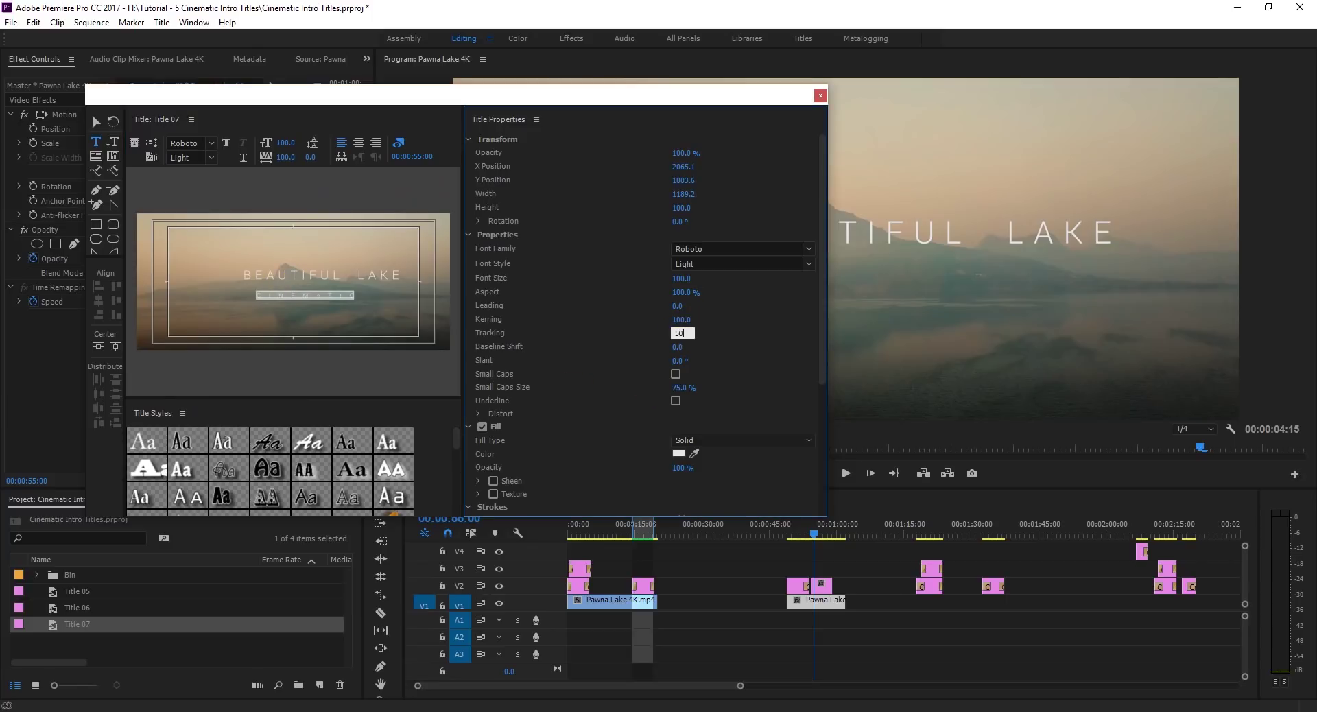
{"action": "left_click", "coordinate": [820, 96]}
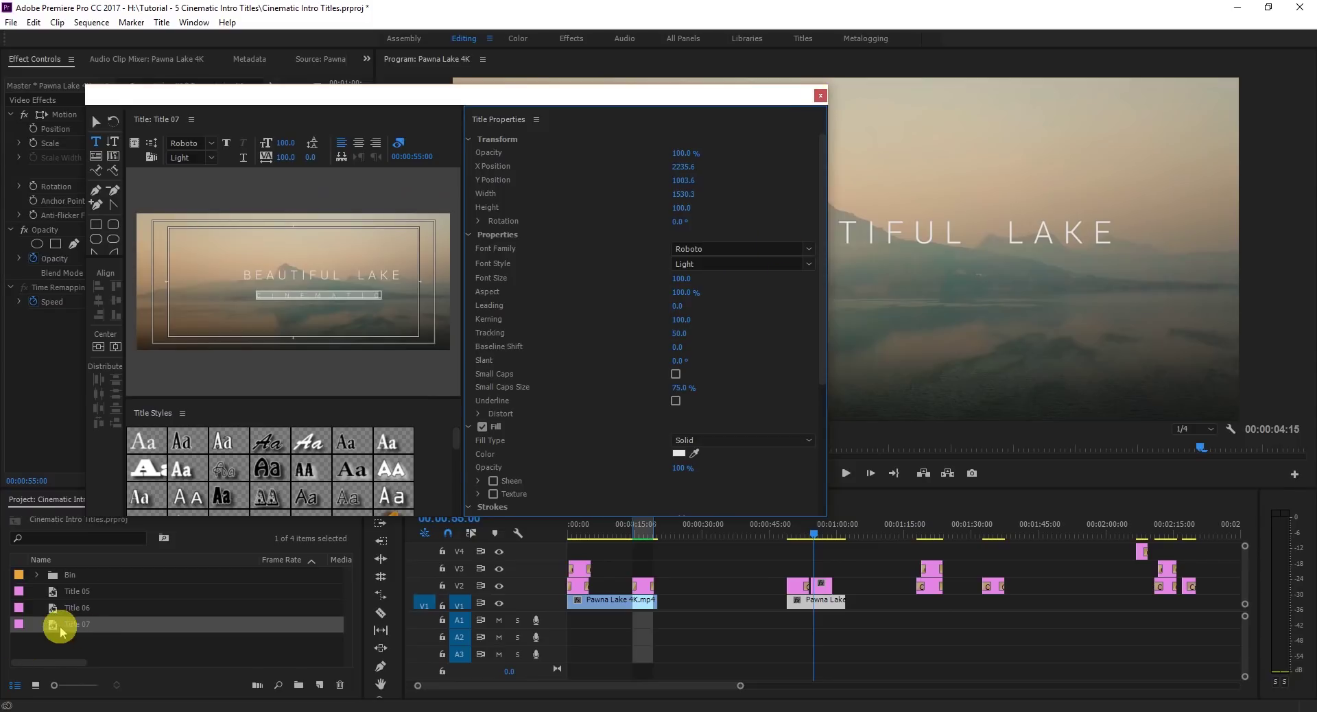
Place Title 07 on V3 directly above the unanimated Title 05 over the last Pawna Lake clip, and select it.
{"action": "left_click_drag", "start_coordinate": [54, 627], "coordinate": [811, 565]}
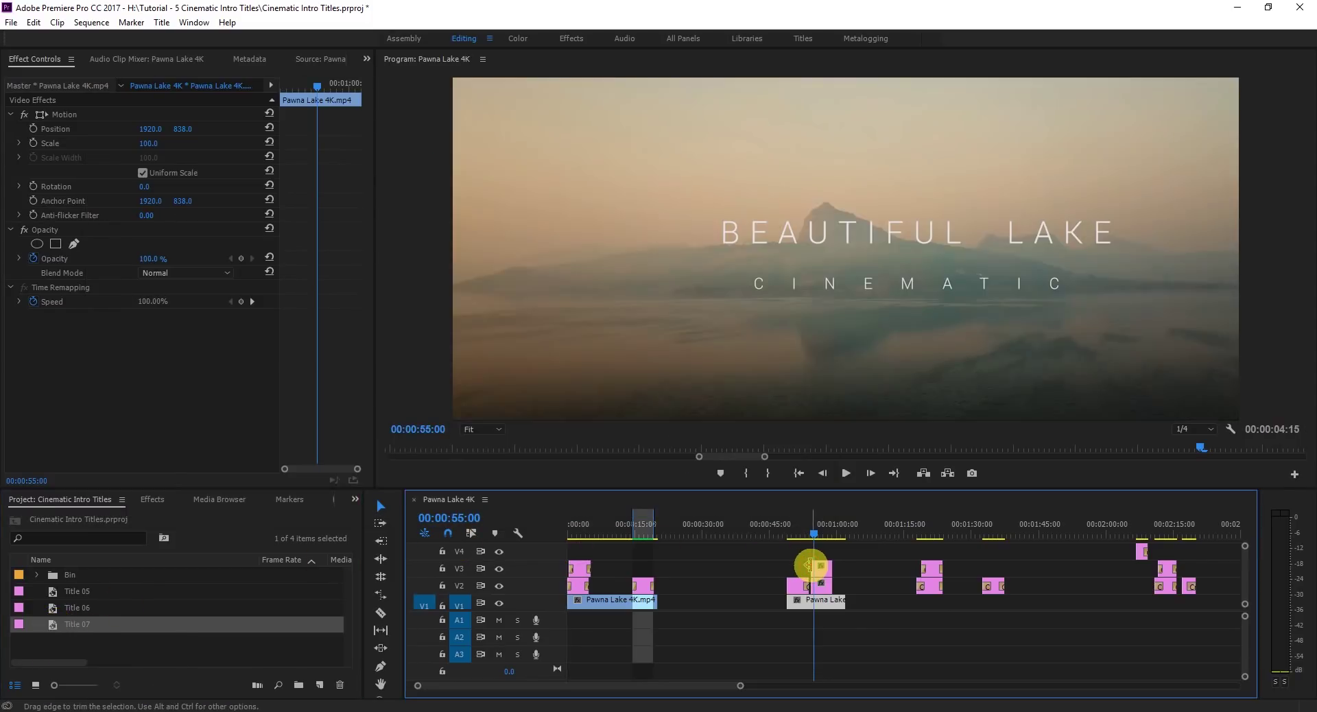
{"action": "key", "text": "equal"}
{"action": "key", "text": "equal"}
{"action": "mouse_move", "coordinate": [903, 537]}
{"action": "left_mouse_down"}
{"action": "mouse_move", "coordinate": [883, 537]}
{"action": "mouse_move", "coordinate": [901, 536]}
{"action": "left_mouse_up"}
{"action": "left_click", "coordinate": [921, 566]}
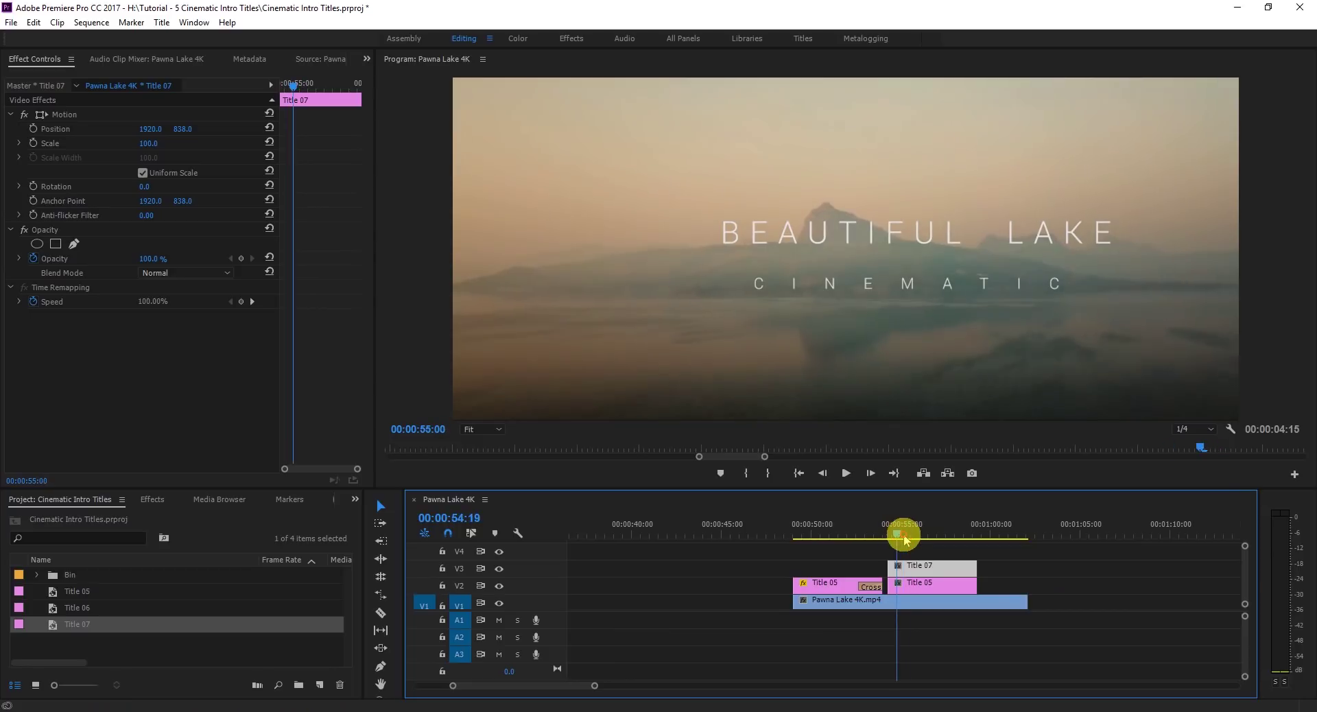
Move BEAUTIFUL LAKE lower and further left, and fit CINEMATIC beneath it at scale 70 and position 1676, 1001.
{"action": "left_click_drag", "start_coordinate": [151, 129], "coordinate": [0, 129]}
{"action": "left_click", "coordinate": [921, 583]}
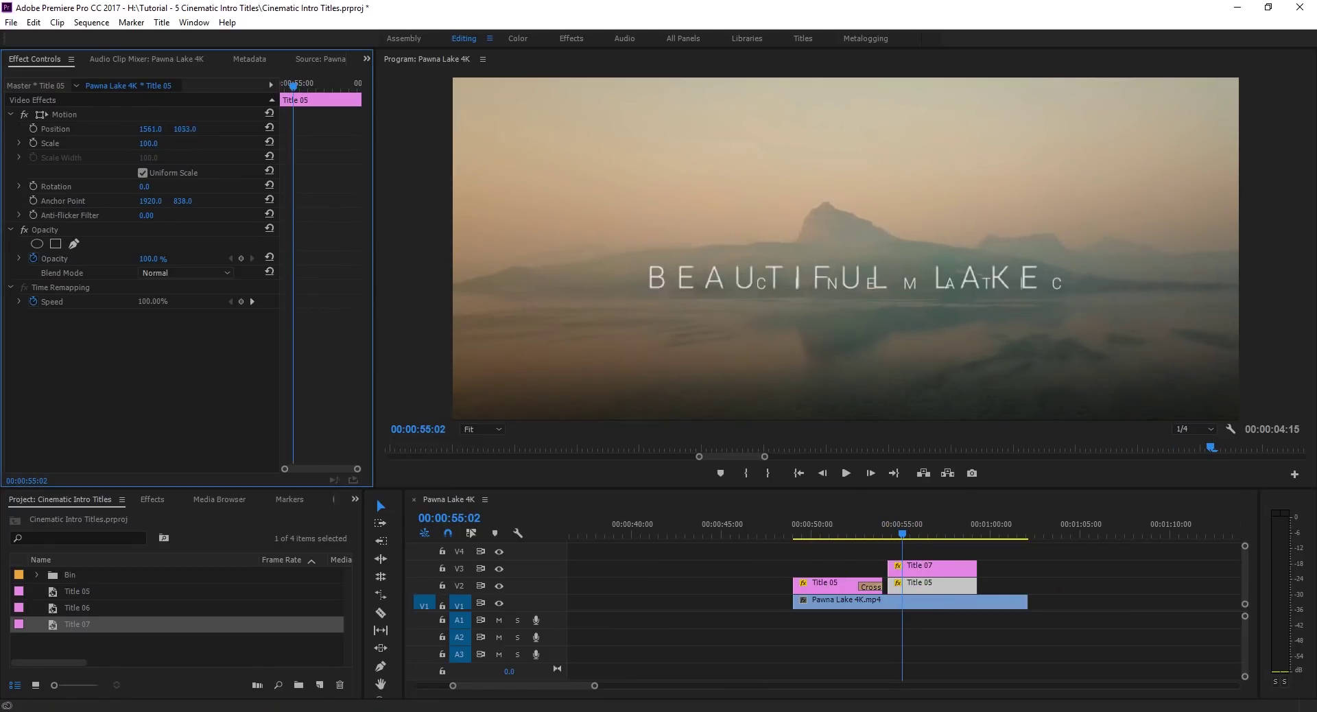
{"action": "left_click", "coordinate": [922, 567]}
{"action": "left_click_drag", "start_coordinate": [151, 129], "coordinate": [42, 129]}
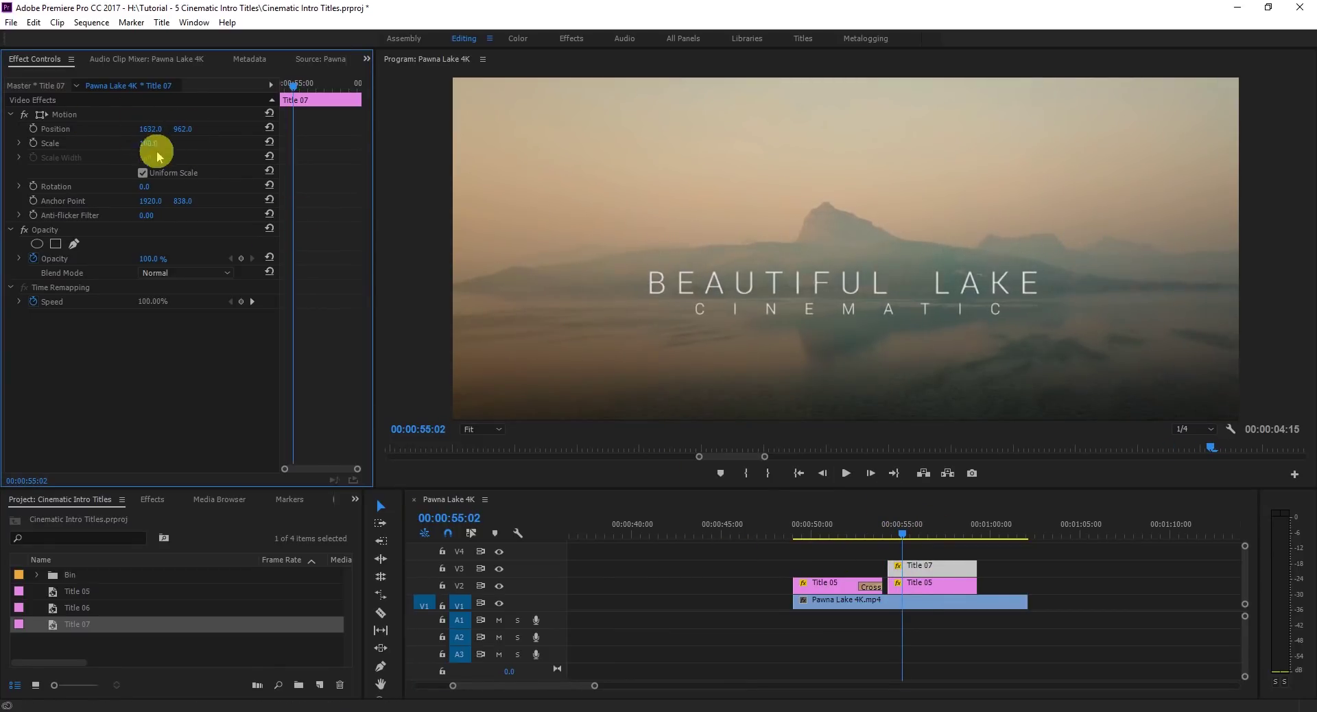
{"action": "left_click", "coordinate": [156, 142]}
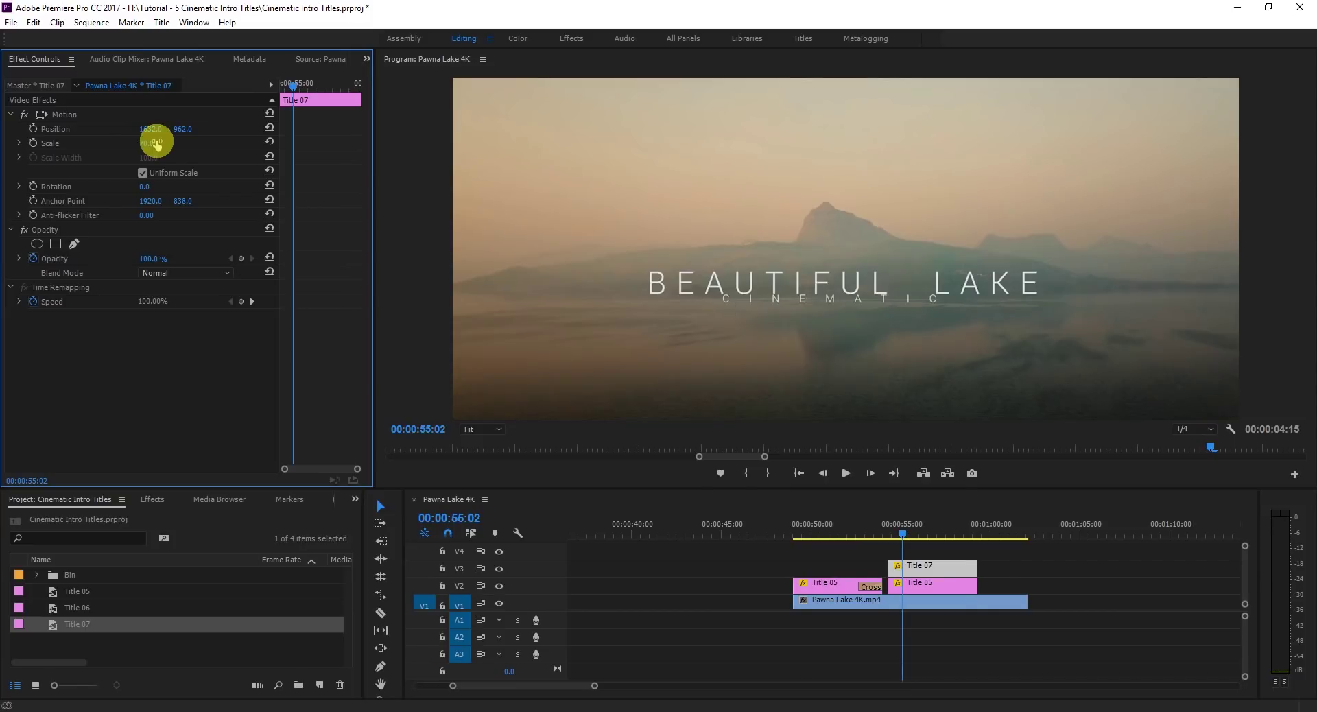
{"action": "mouse_move", "coordinate": [182, 129]}
{"action": "left_mouse_down"}
{"action": "mouse_move", "coordinate": [209, 129]}
{"action": "mouse_move", "coordinate": [163, 129]}
{"action": "left_mouse_up"}
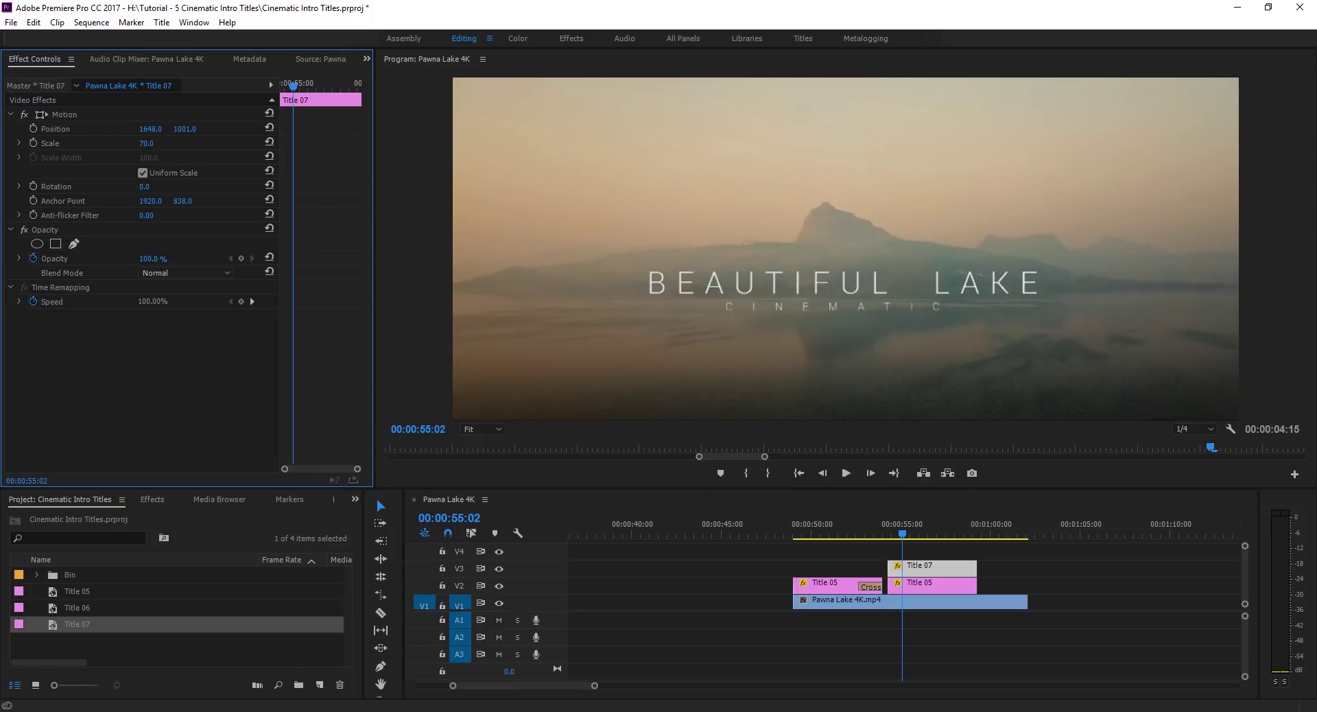
Shift Title 07 slightly later on V3 so CINEMATIC starts after BEAUTIFUL LAKE, and scrub through the start to check.
{"action": "left_click", "coordinate": [928, 572]}
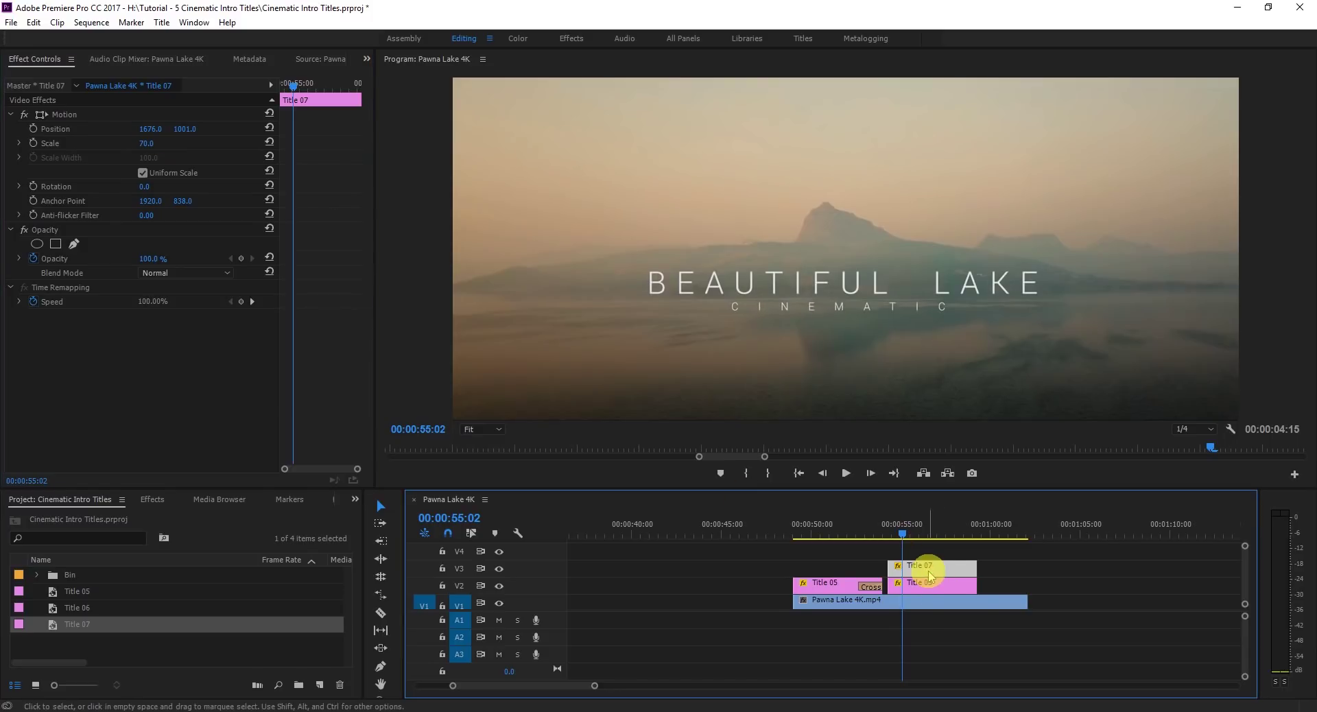
{"action": "left_click_drag", "start_coordinate": [929, 574], "coordinate": [915, 567]}
{"action": "left_click", "coordinate": [896, 533]}
{"action": "left_click", "coordinate": [888, 536]}
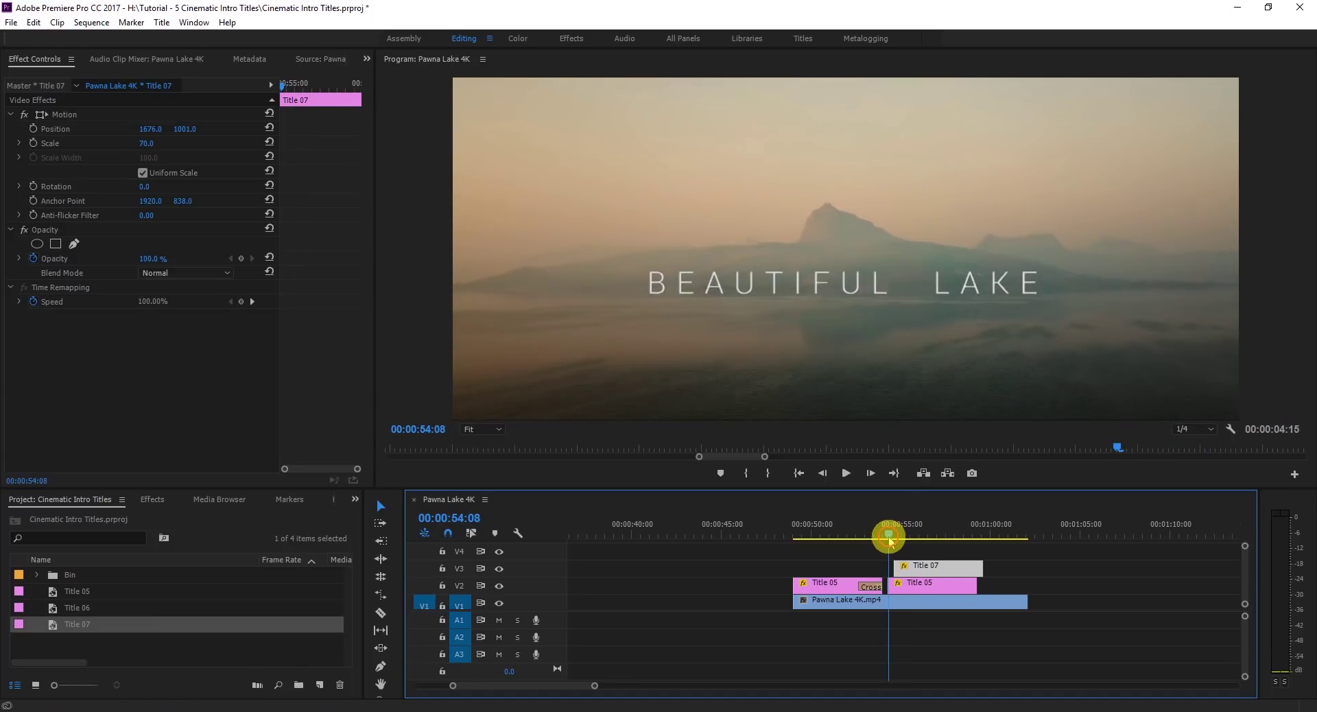
{"action": "left_click_drag", "start_coordinate": [891, 540], "coordinate": [899, 538]}
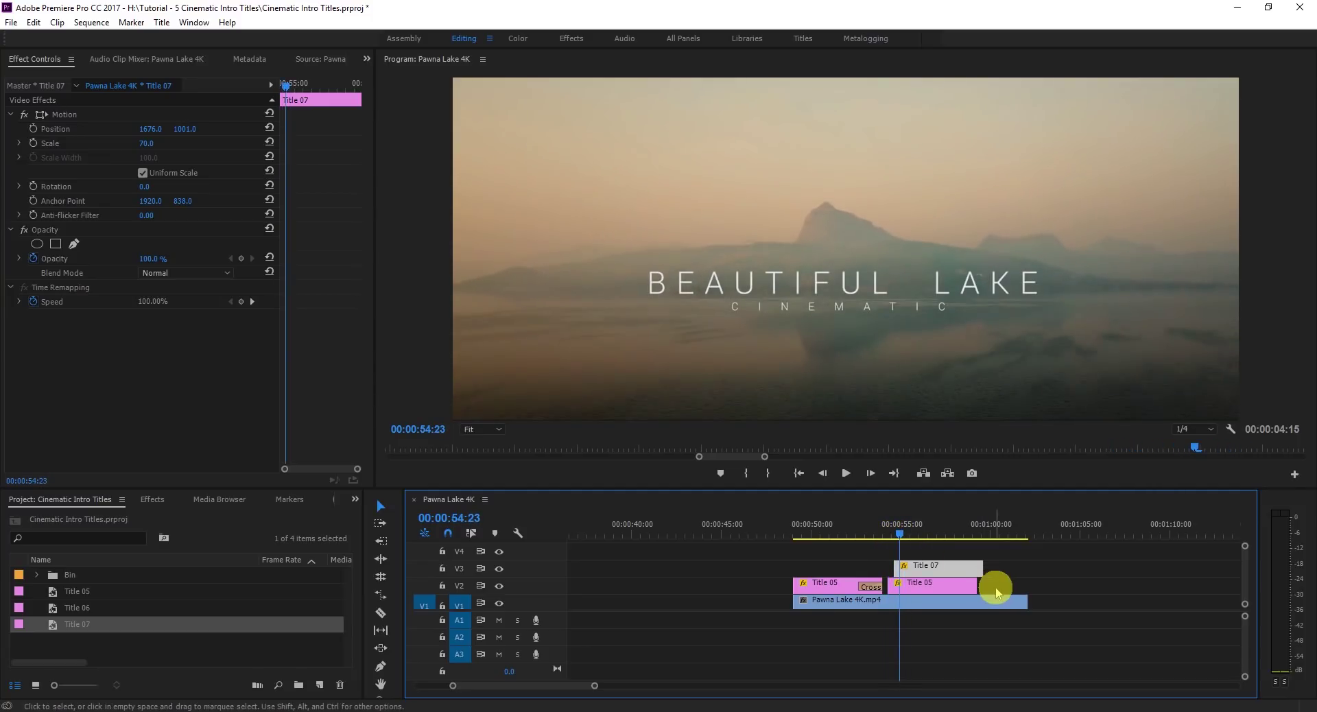
Select the stacked Title 07 and Title 05 clips and add cross dissolves to both ends of each.
{"action": "left_click_drag", "start_coordinate": [994, 588], "coordinate": [968, 568]}
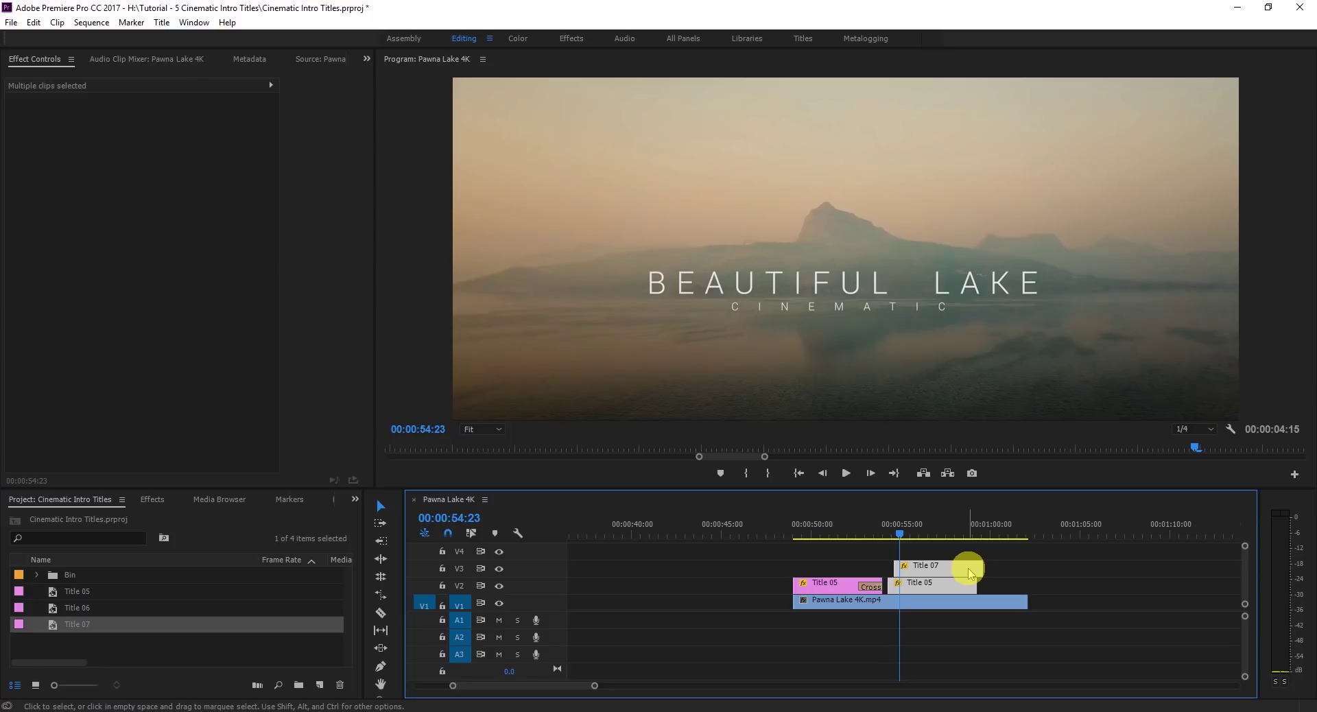
{"action": "key", "text": "ctrl+d"}
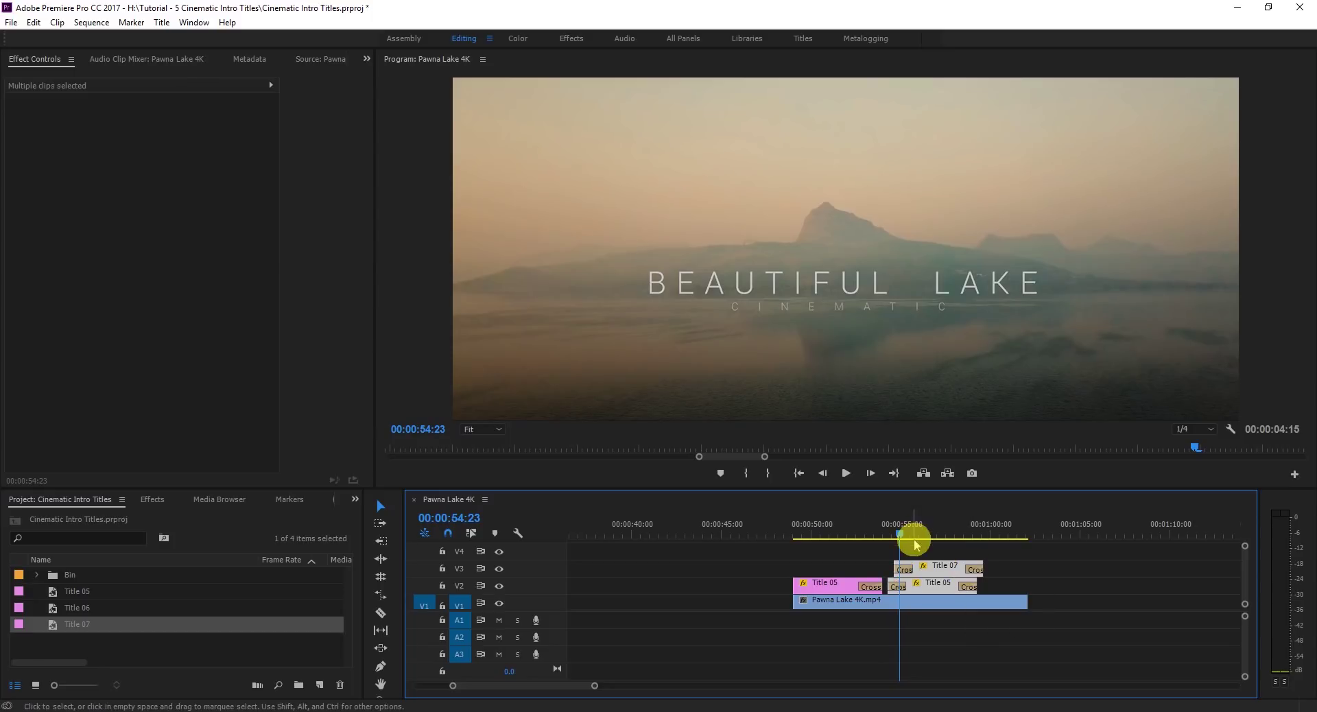
Play back the stacked BEAUTIFUL LAKE and CINEMATIC titles from their start to check the staggered dissolves.
{"action": "left_click_drag", "start_coordinate": [902, 532], "coordinate": [888, 535]}
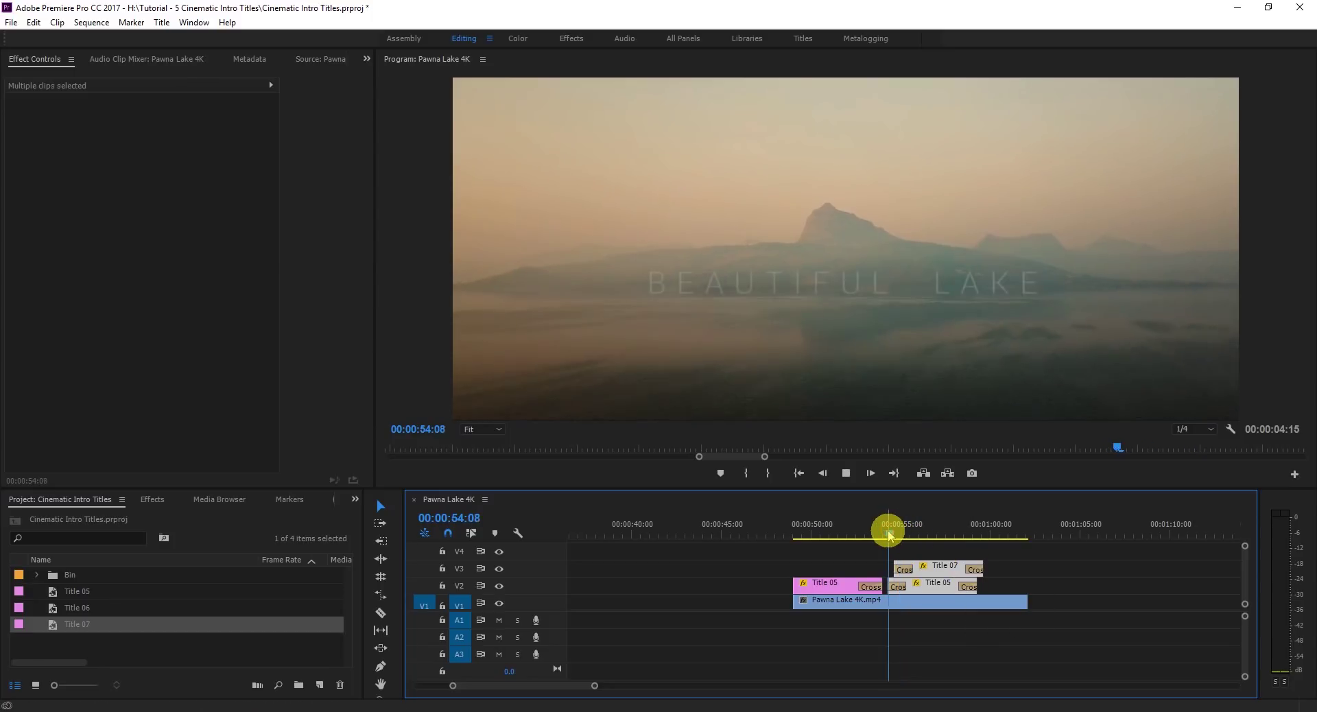
{"action": "key", "text": "space"}
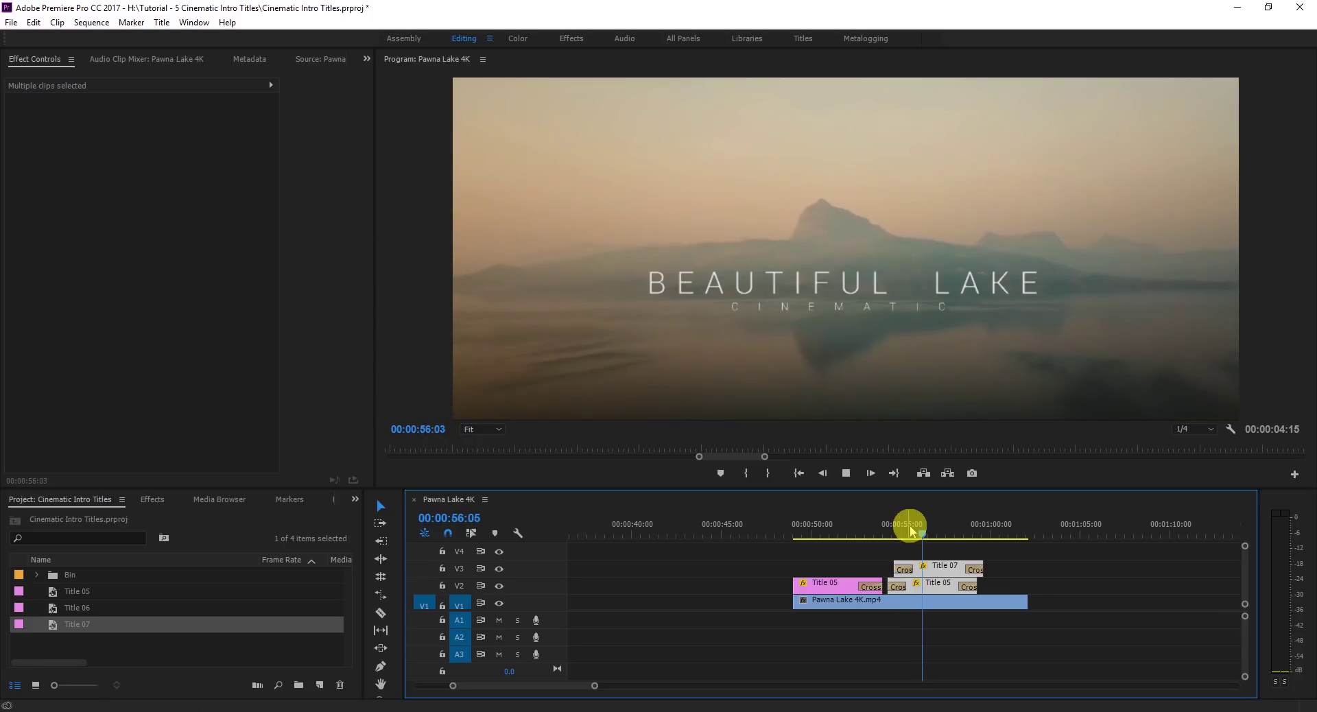
{"action": "left_click", "coordinate": [886, 532]}
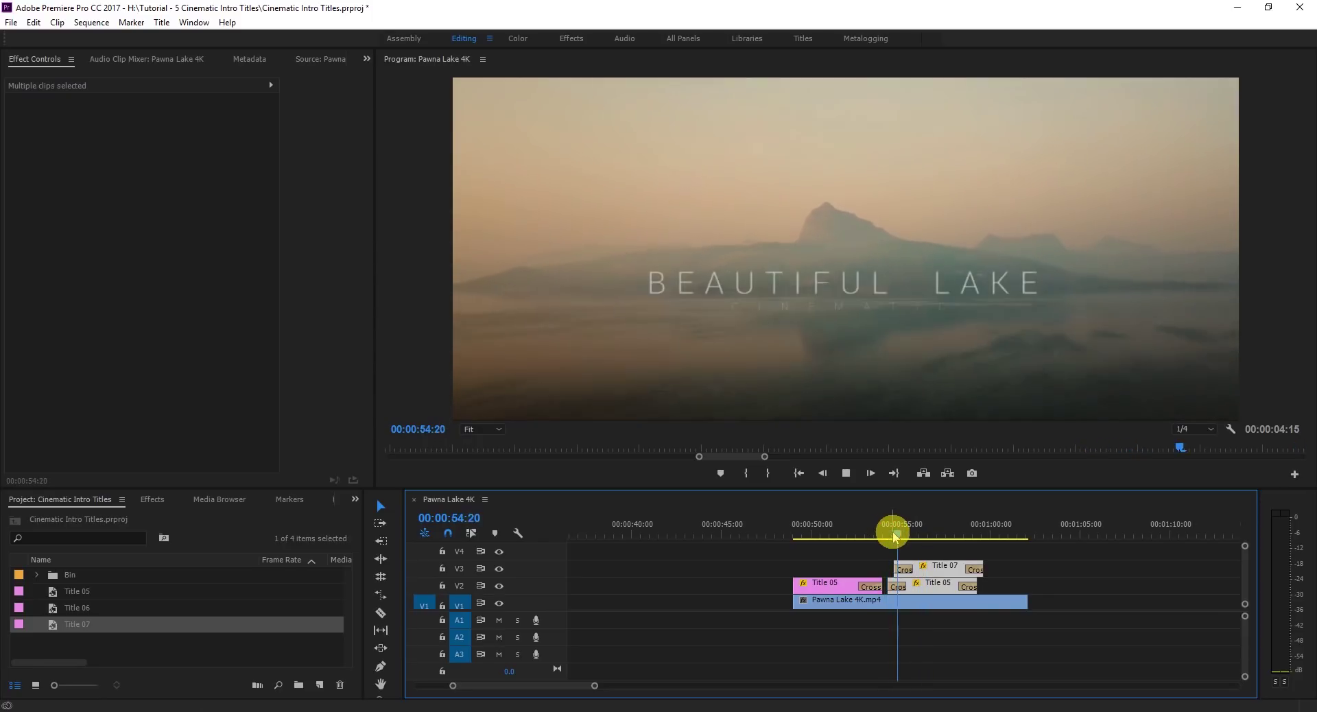
Keyframe the Motion scale of the stacked Title 05 clip from 90 at its start to 100 at its end.
{"action": "left_click", "coordinate": [932, 588]}
{"action": "left_click_drag", "start_coordinate": [896, 532], "coordinate": [894, 535]}
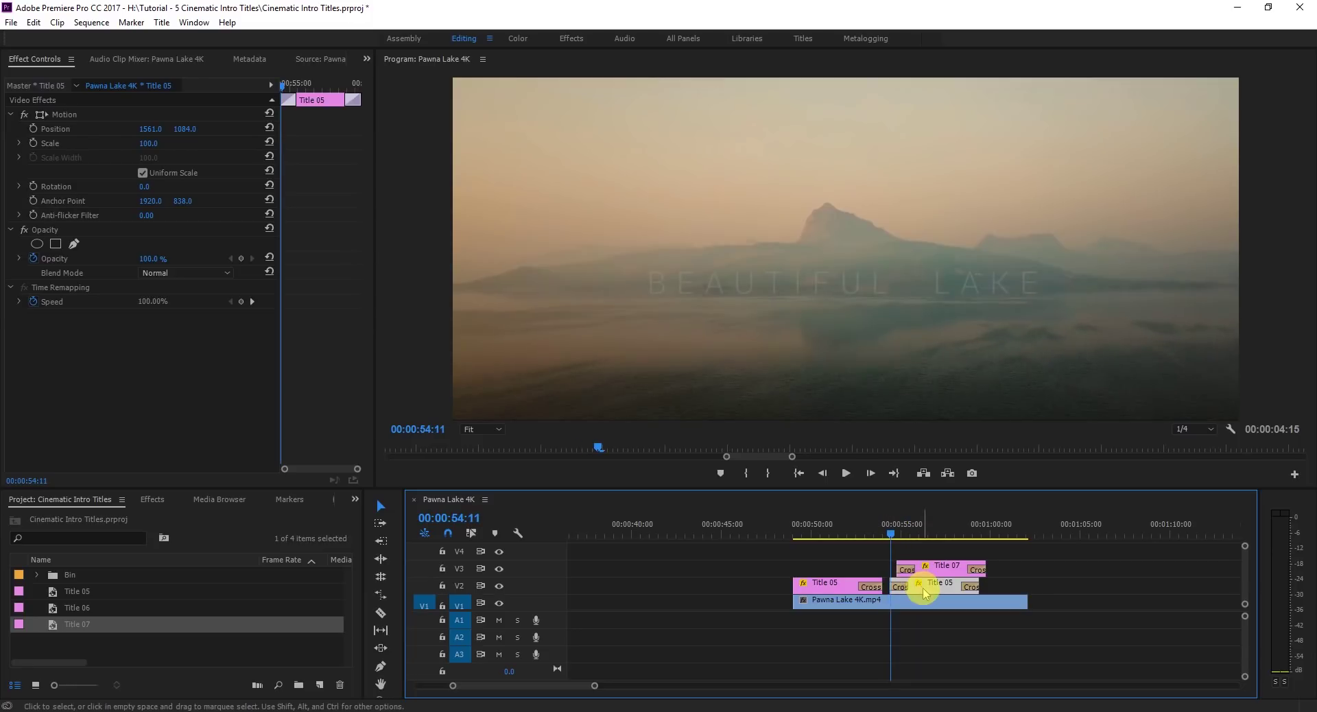
{"action": "key", "text": "="}
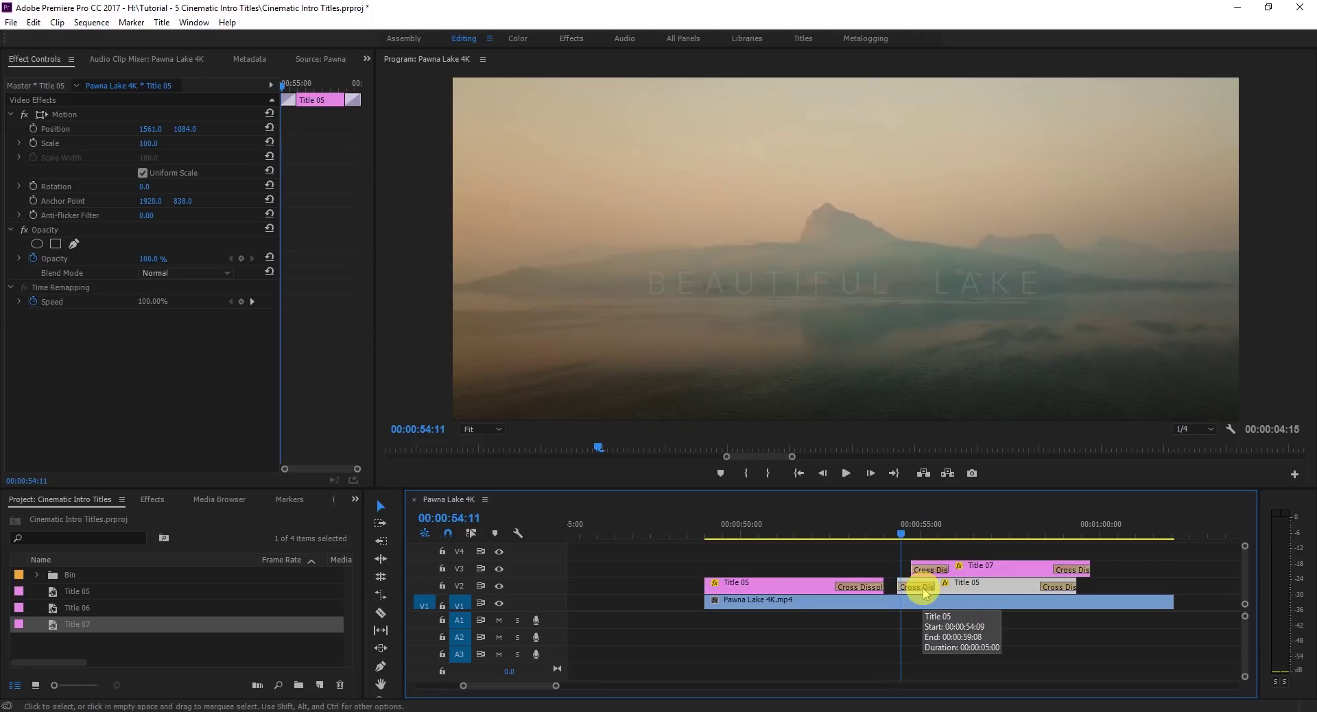
{"action": "left_click", "coordinate": [899, 533]}
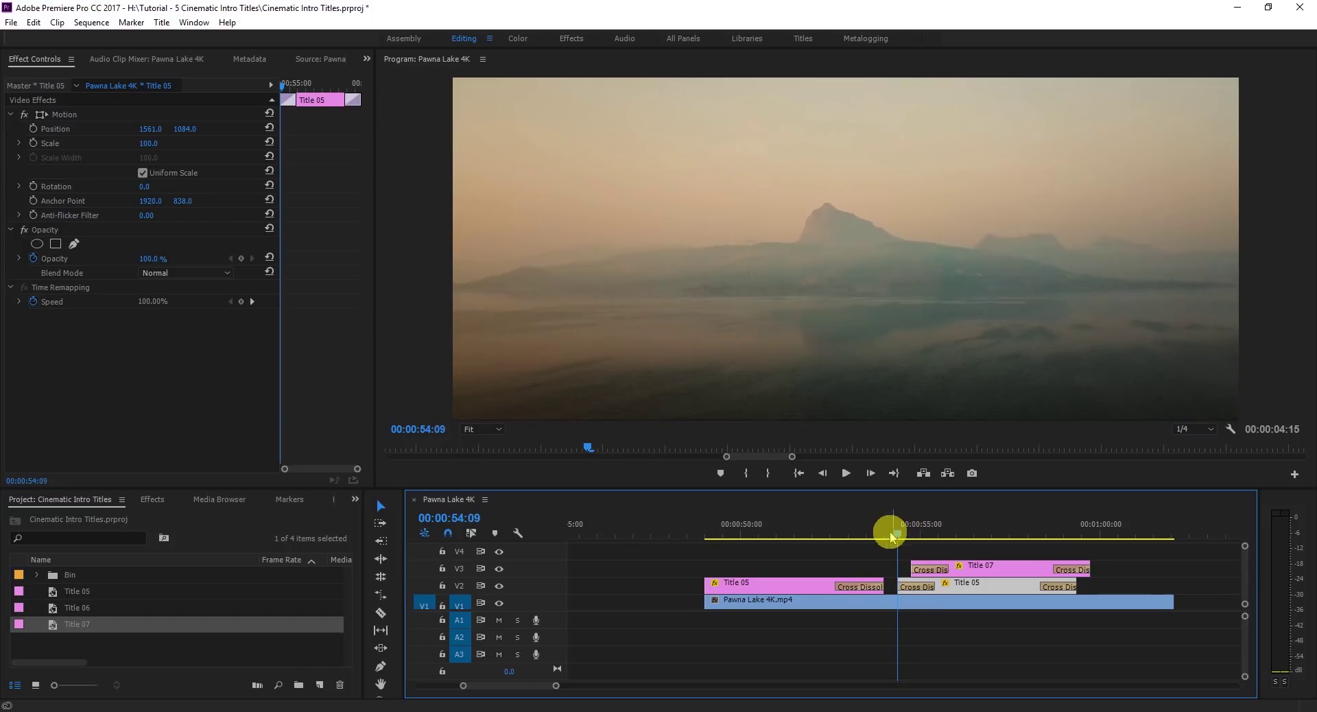
{"action": "left_click", "coordinate": [43, 143]}
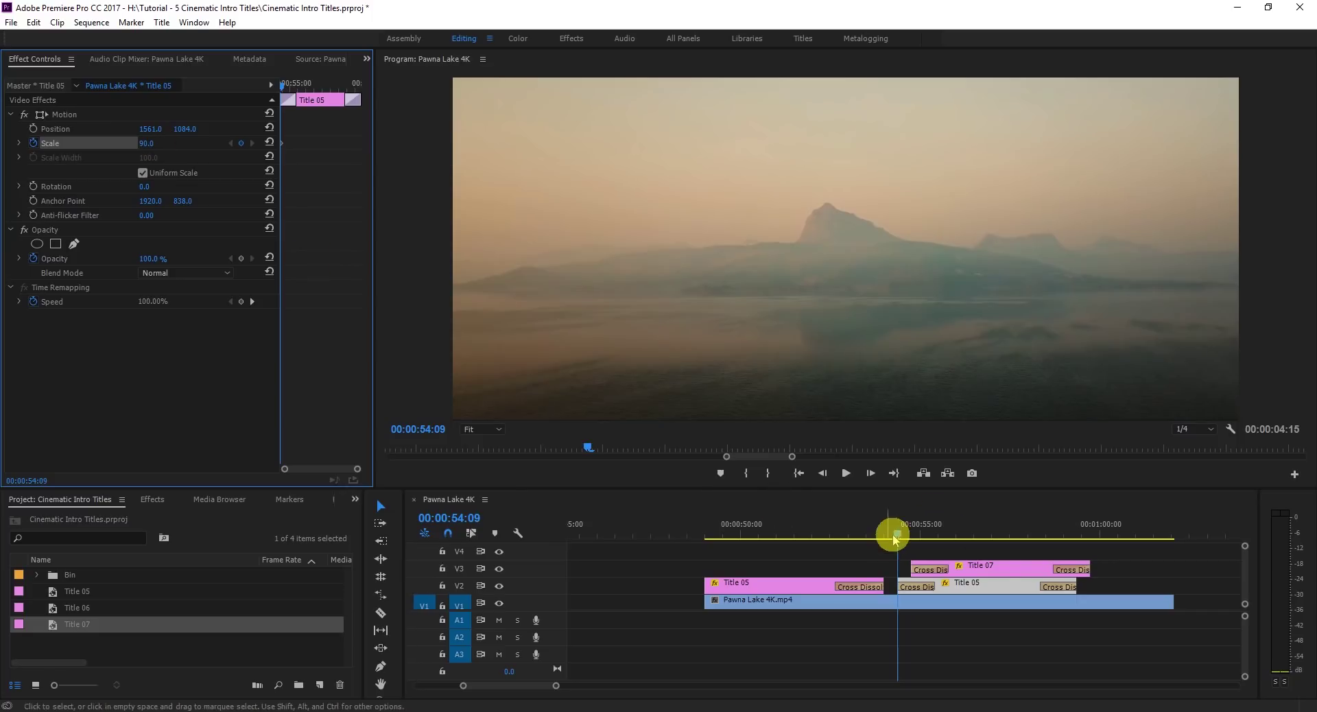
{"action": "left_click_drag", "start_coordinate": [893, 533], "coordinate": [1074, 535]}
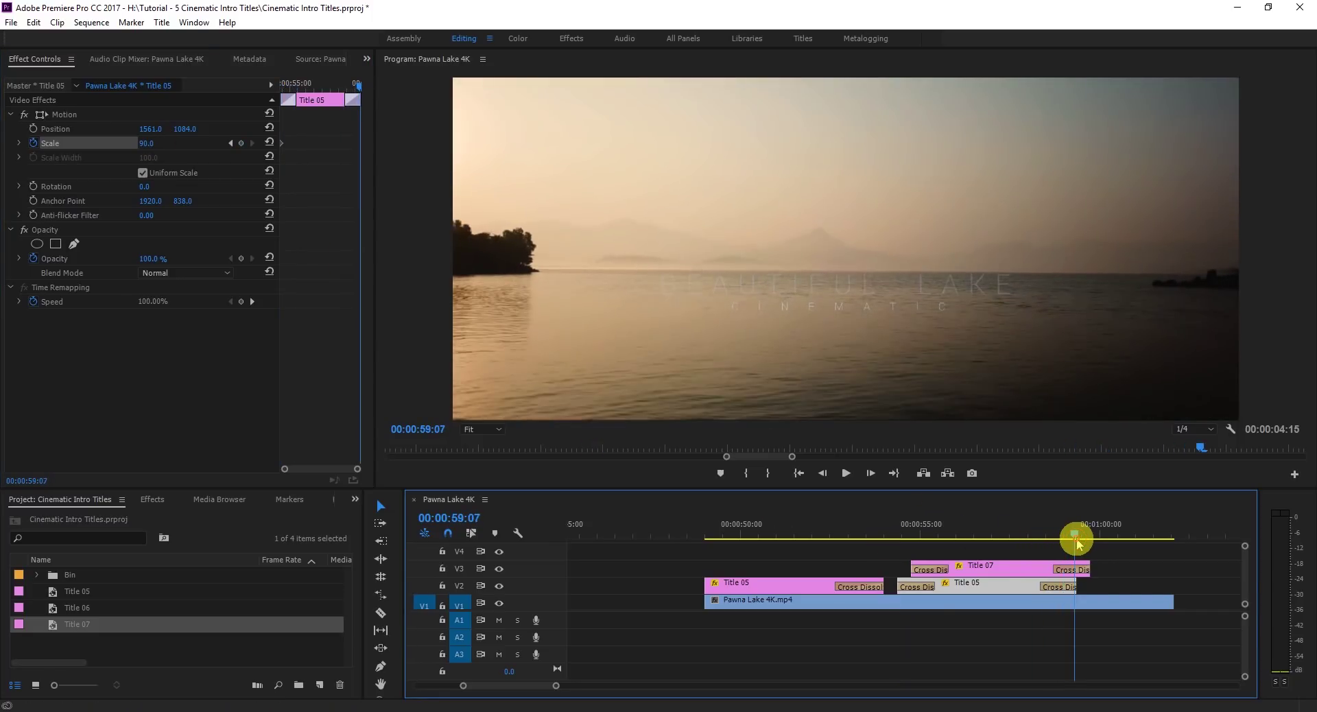
{"action": "left_click", "coordinate": [233, 151]}
{"action": "left_click", "coordinate": [152, 146]}
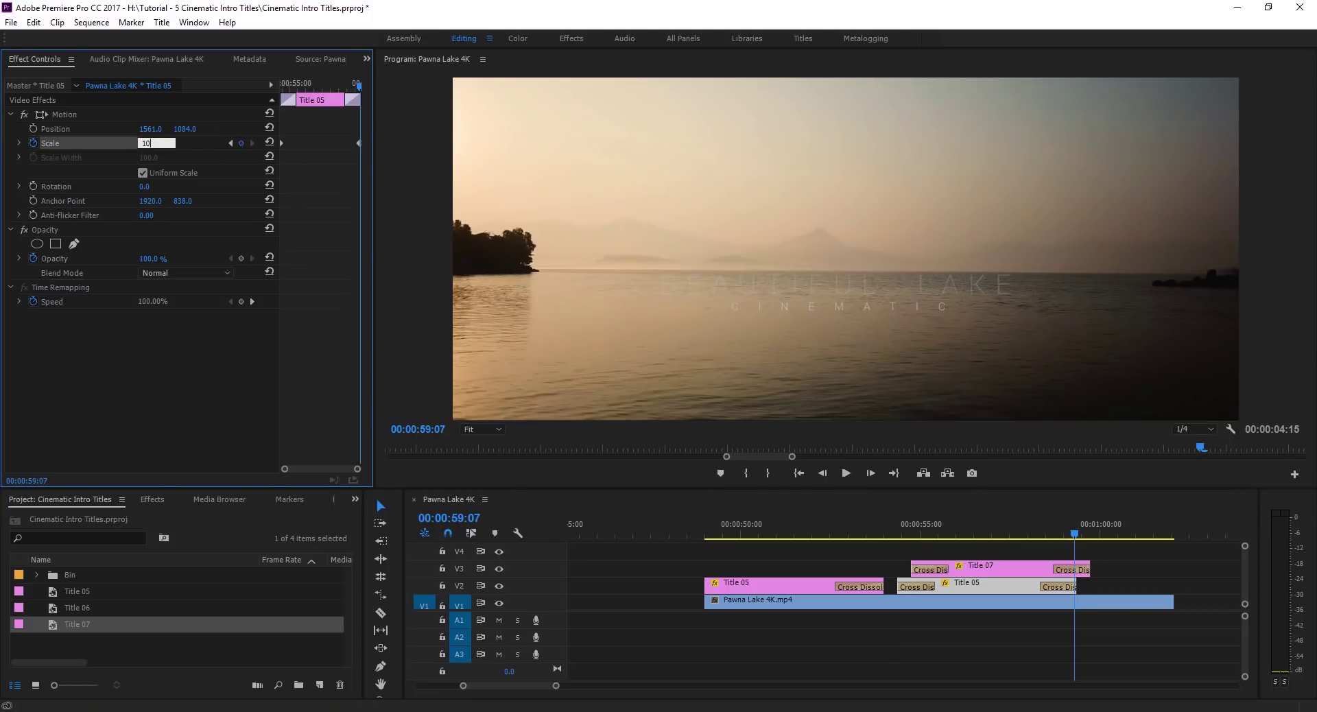
Trim the ends of the stacked Title 05 and Title 07 clips back to 00:00:57:16.
{"action": "left_click_drag", "start_coordinate": [1064, 530], "coordinate": [1013, 531]}
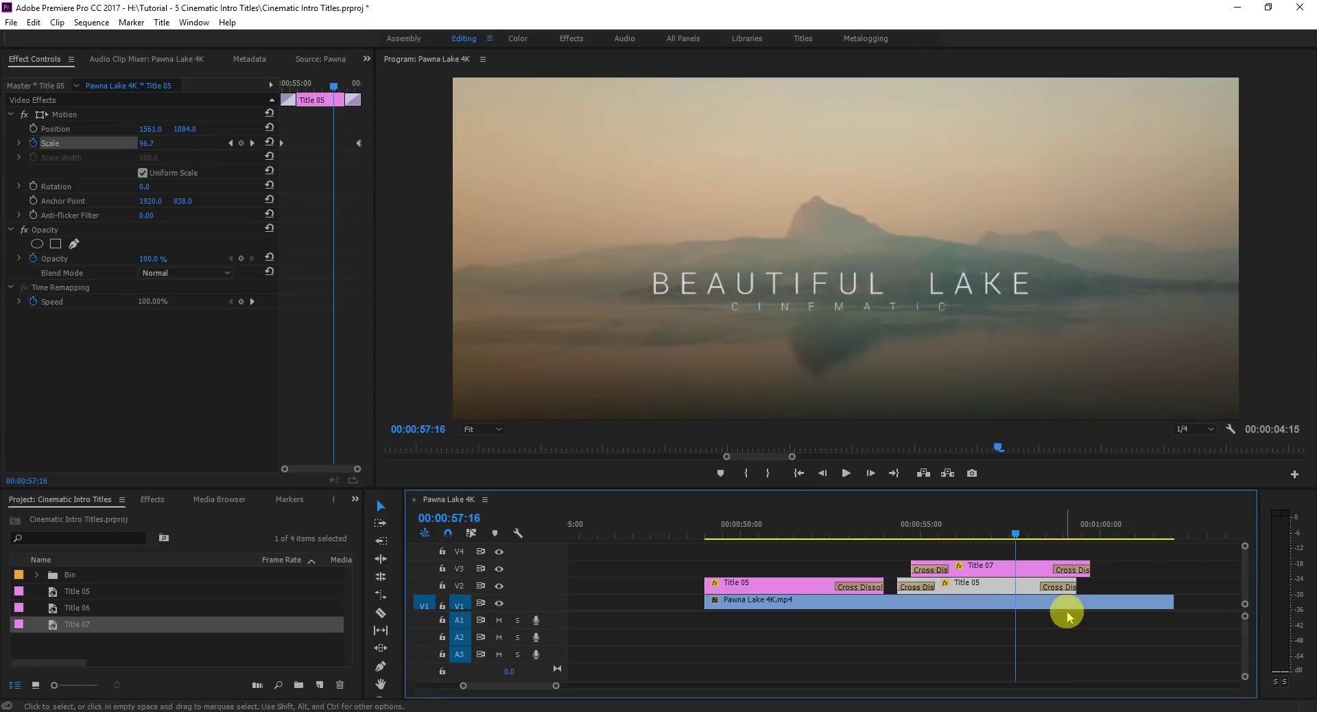
{"action": "left_click_drag", "start_coordinate": [1102, 588], "coordinate": [1019, 580]}
{"action": "left_click", "coordinate": [1025, 581]}
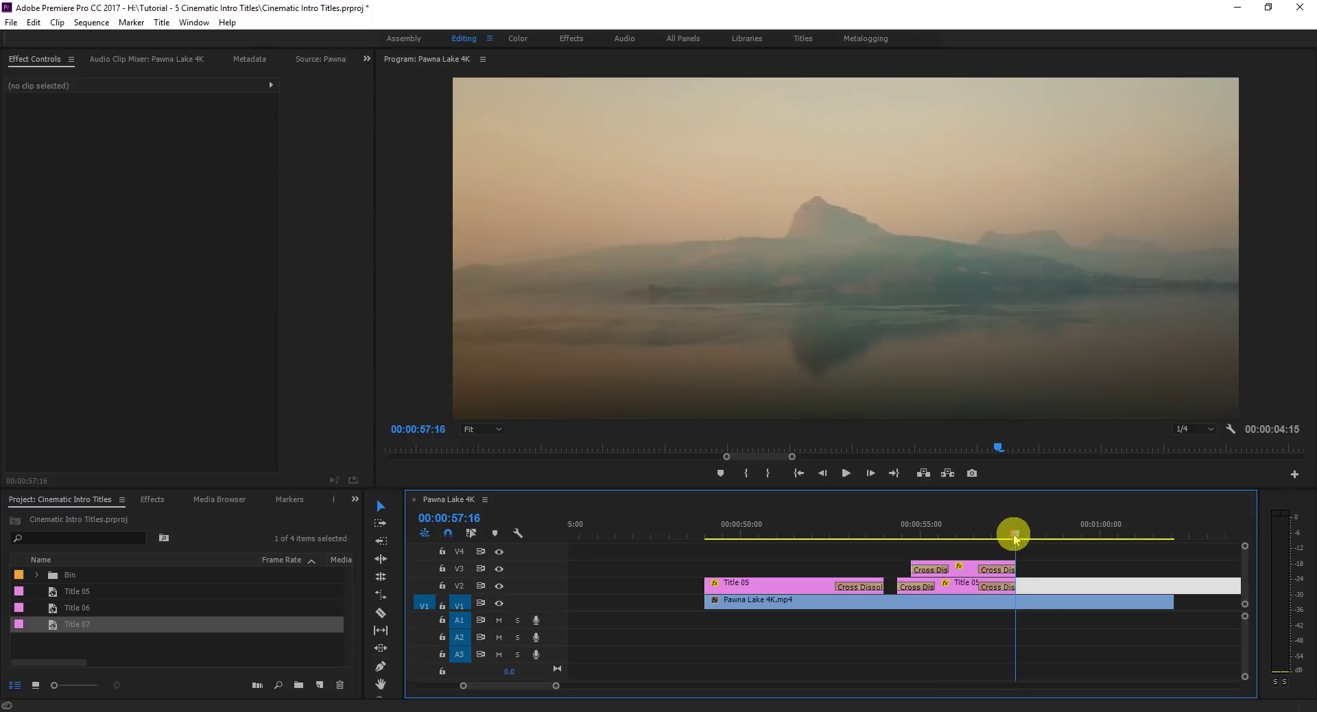
Keyframe Title 07's Motion scale from 70 at its start, 00:00:54:18, to 80 at its end, 00:00:57:14.
{"action": "left_click_drag", "start_coordinate": [1012, 534], "coordinate": [911, 534]}
{"action": "left_click", "coordinate": [962, 567]}
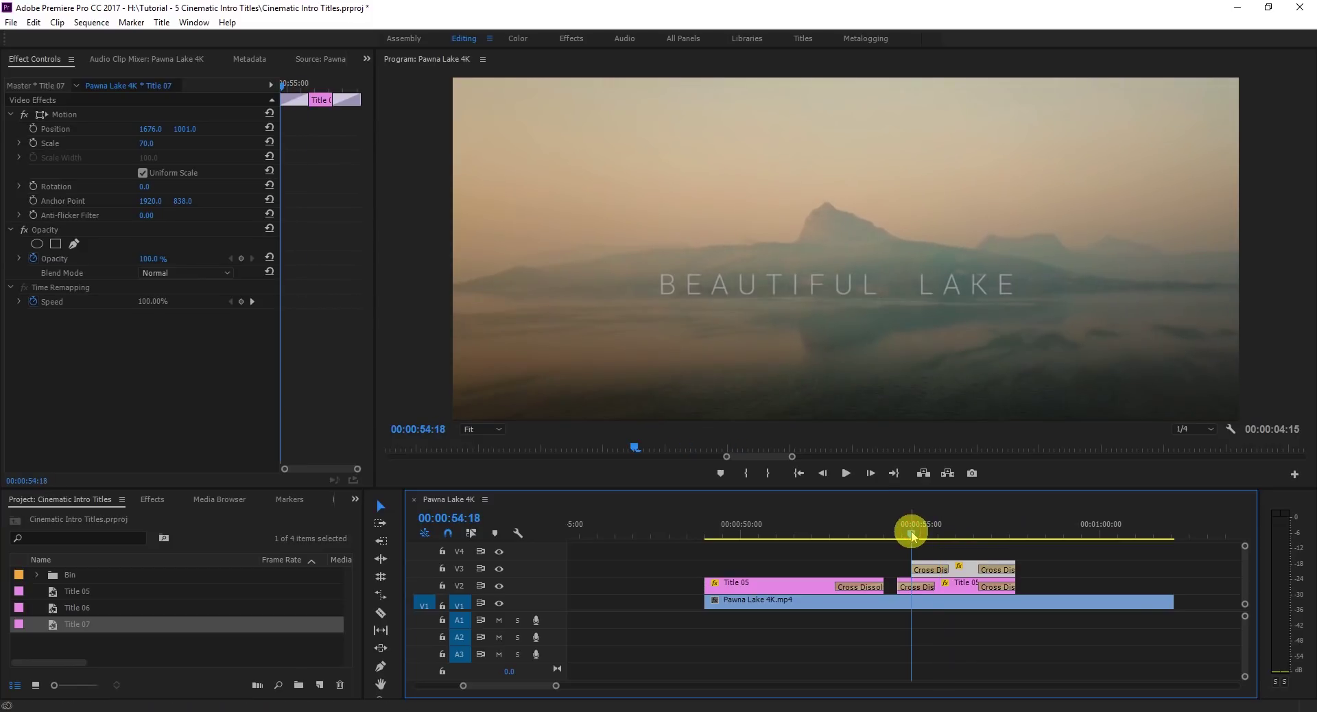
{"action": "left_click", "coordinate": [33, 143]}
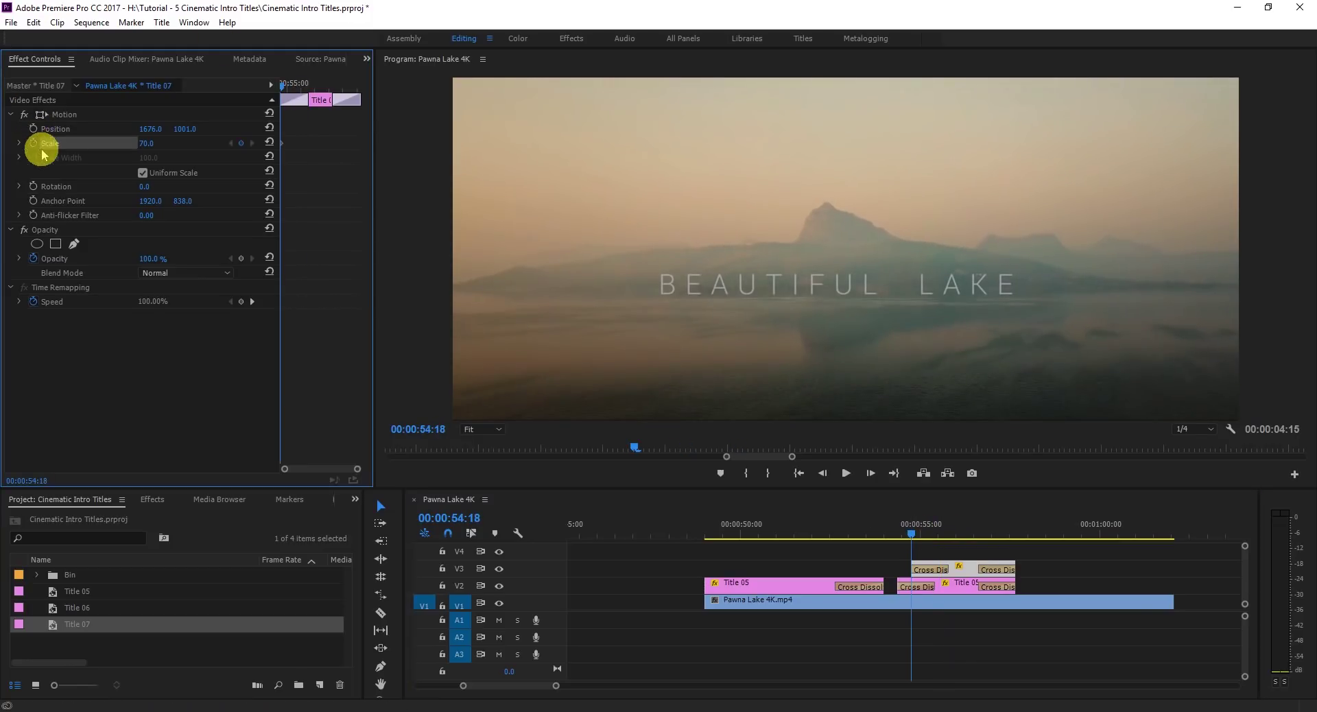
{"action": "left_click_drag", "start_coordinate": [910, 537], "coordinate": [1012, 535]}
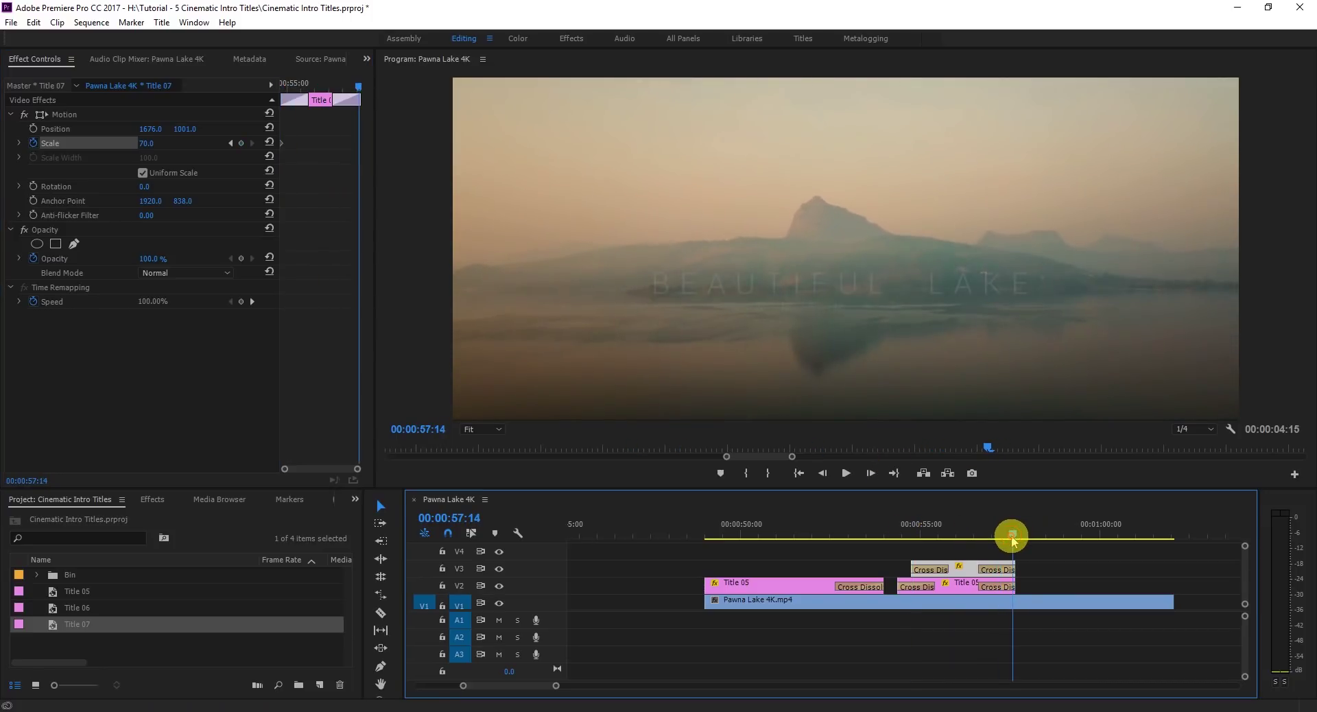
{"action": "left_click", "coordinate": [240, 143]}
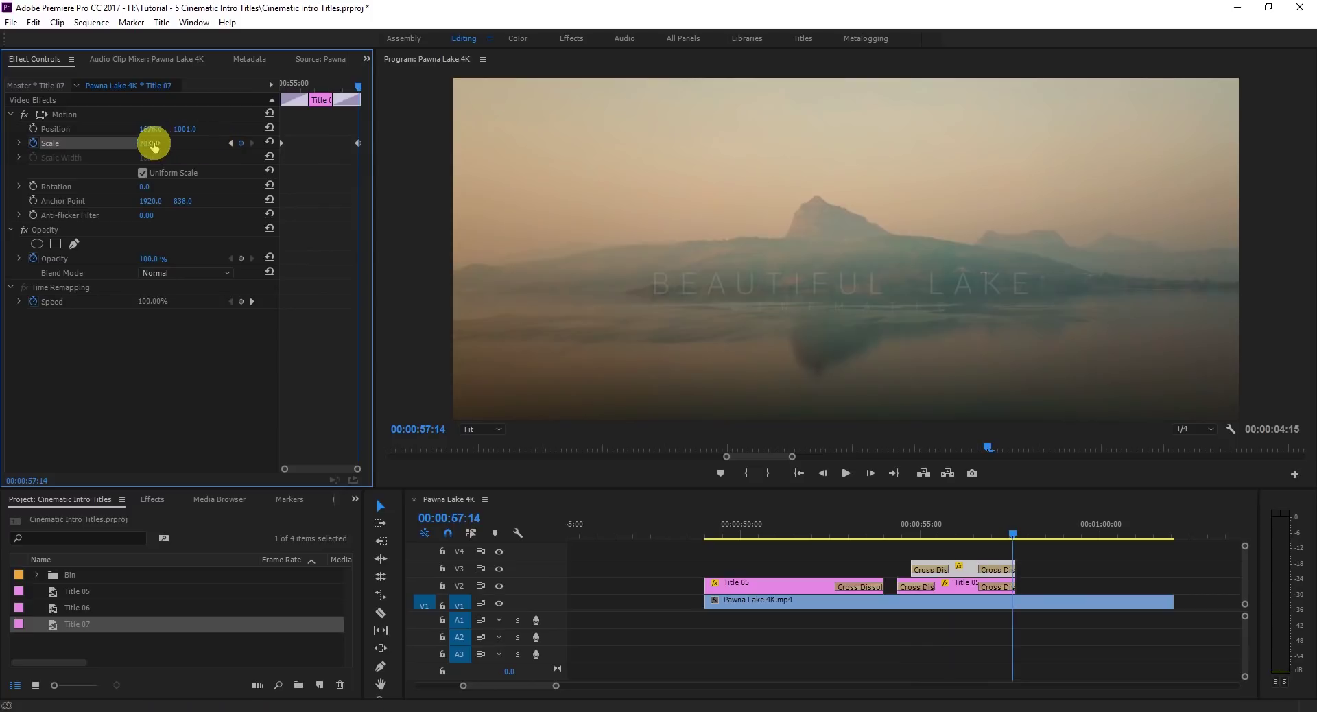
{"action": "left_click", "coordinate": [1012, 536]}
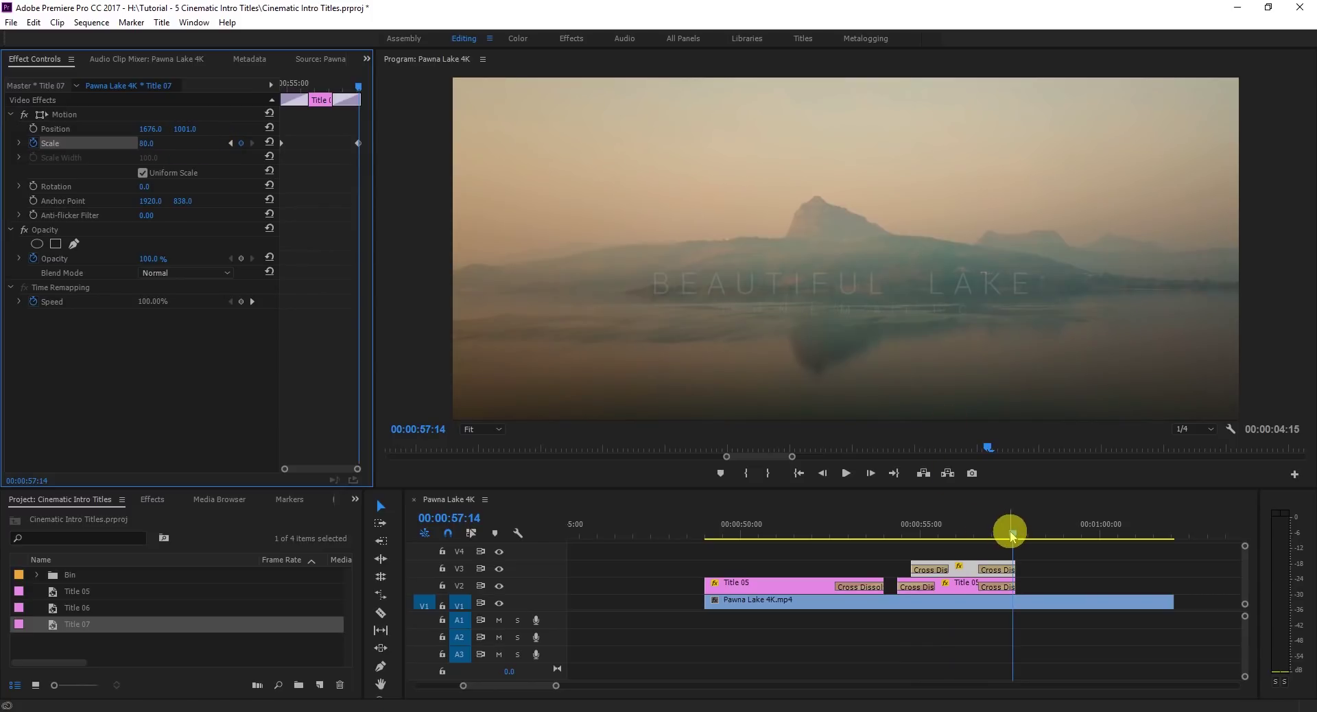
Play back the trimmed two-line title from its beginning to check both scale animations.
{"action": "left_click_drag", "start_coordinate": [1012, 535], "coordinate": [896, 537]}
{"action": "left_click", "coordinate": [928, 579]}
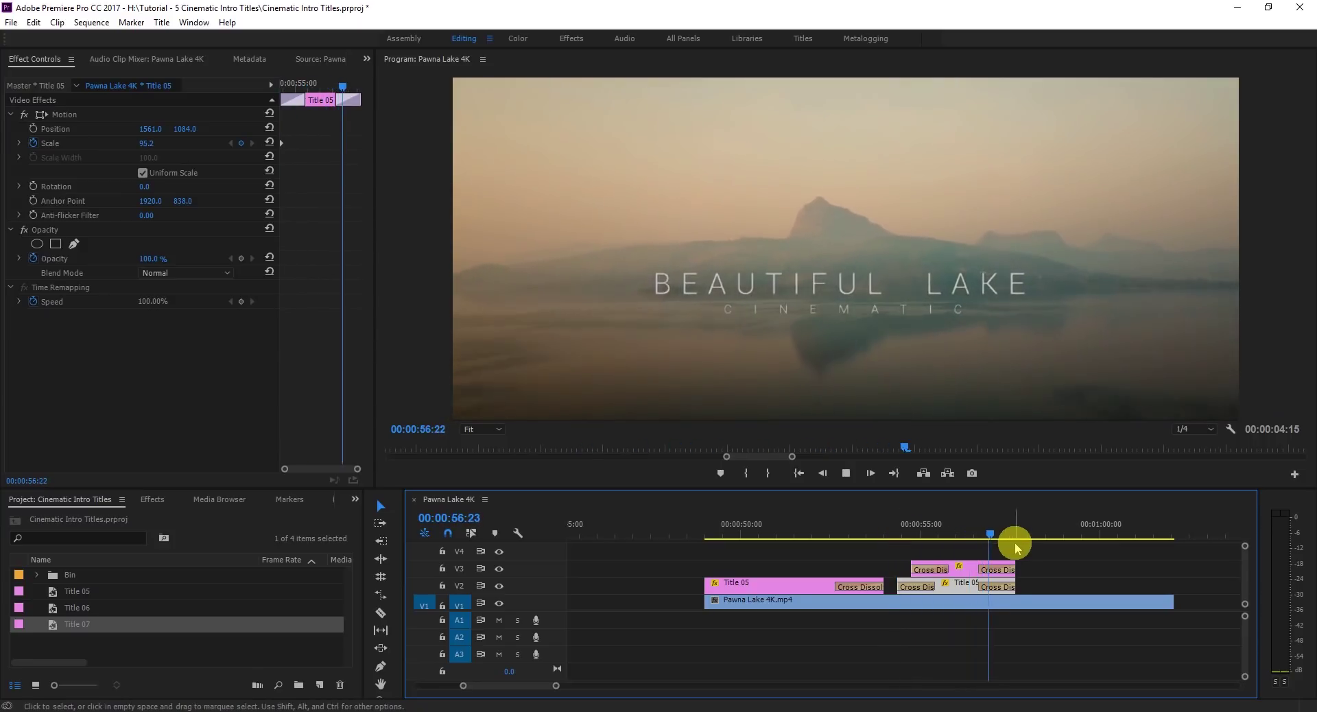
{"action": "left_click_drag", "start_coordinate": [996, 532], "coordinate": [895, 533]}
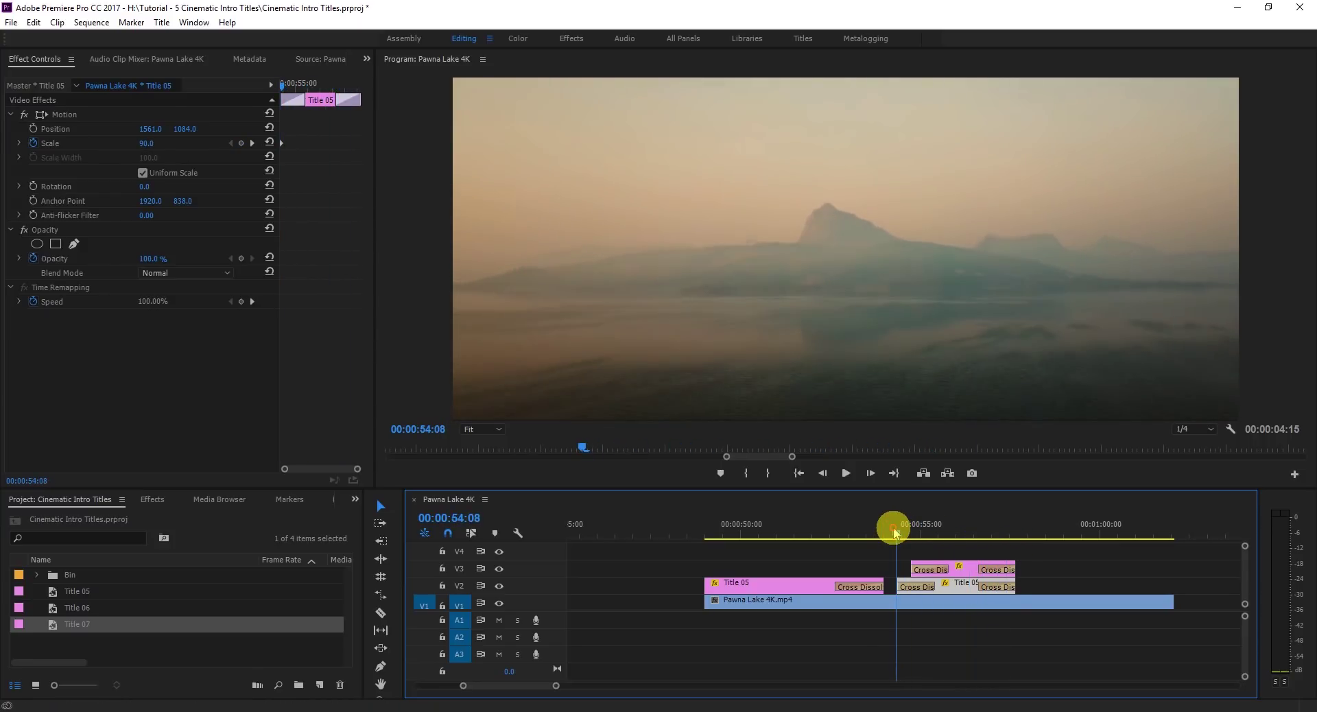
Mark in at 00:00:54:09 and out at the end of the stacked titles, and render that range.
{"action": "left_click", "coordinate": [894, 531]}
{"action": "left_click", "coordinate": [746, 473]}
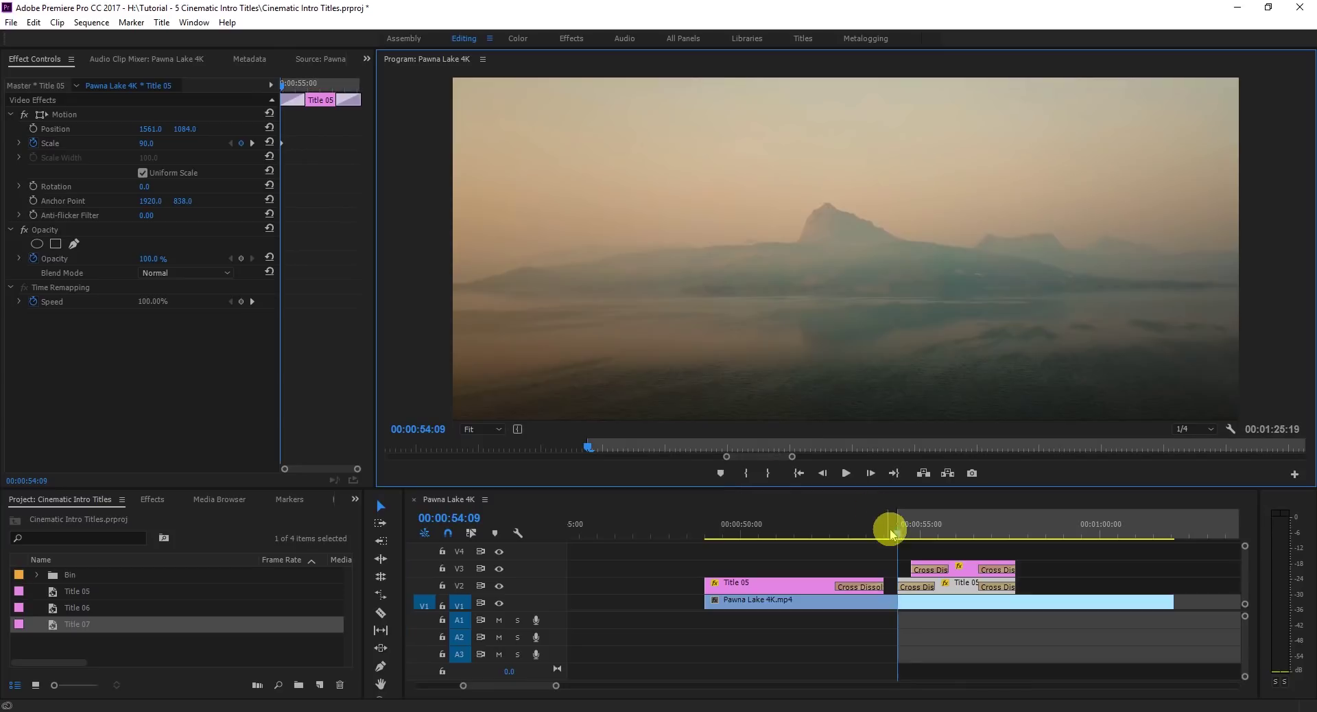
{"action": "left_click_drag", "start_coordinate": [890, 533], "coordinate": [1012, 532]}
{"action": "left_click", "coordinate": [767, 473]}
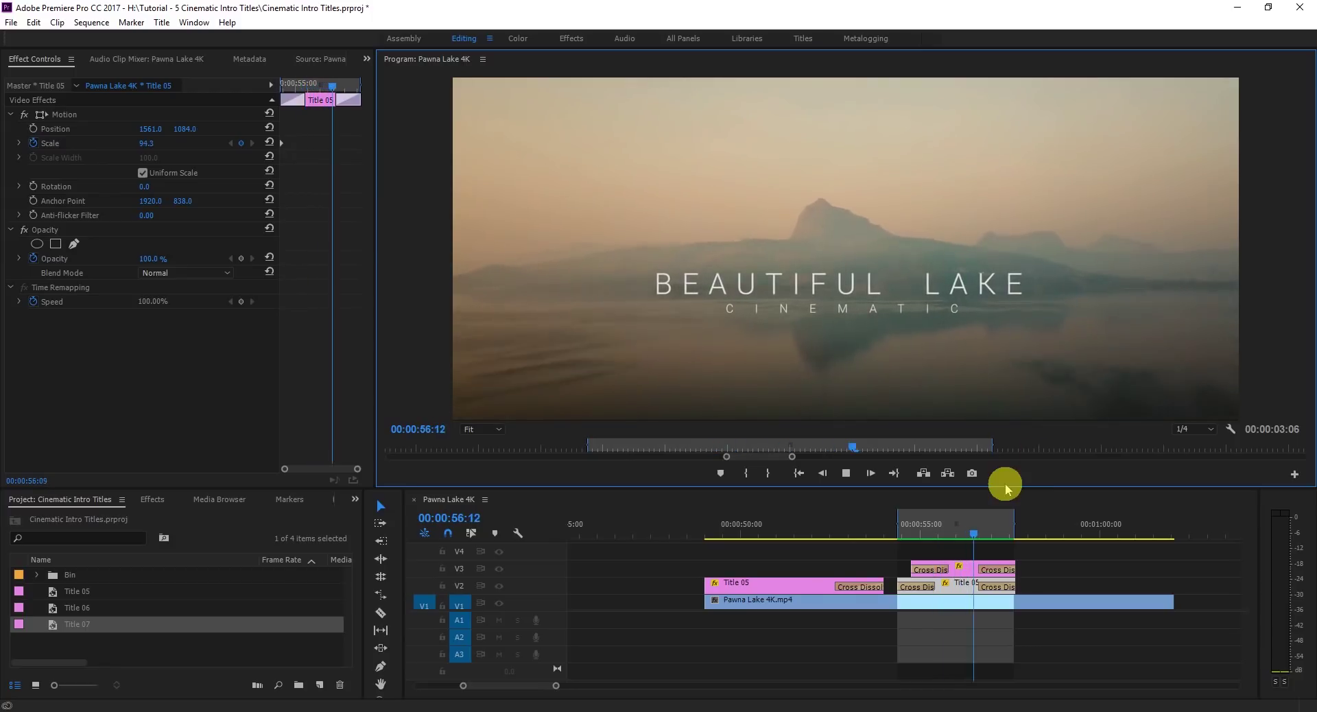
Play the rendered range of the stacked titles twice from its start to review the finished animation.
{"action": "left_click", "coordinate": [902, 538]}
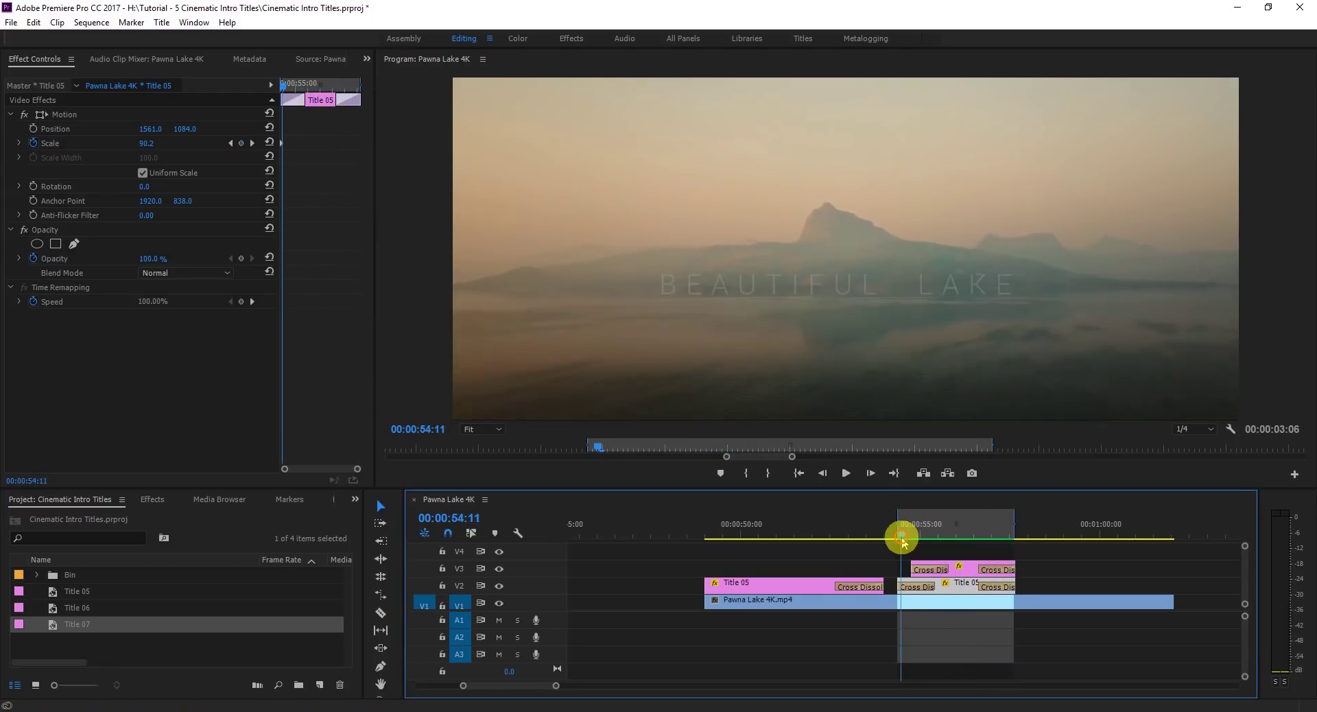
{"action": "key", "text": "space"}
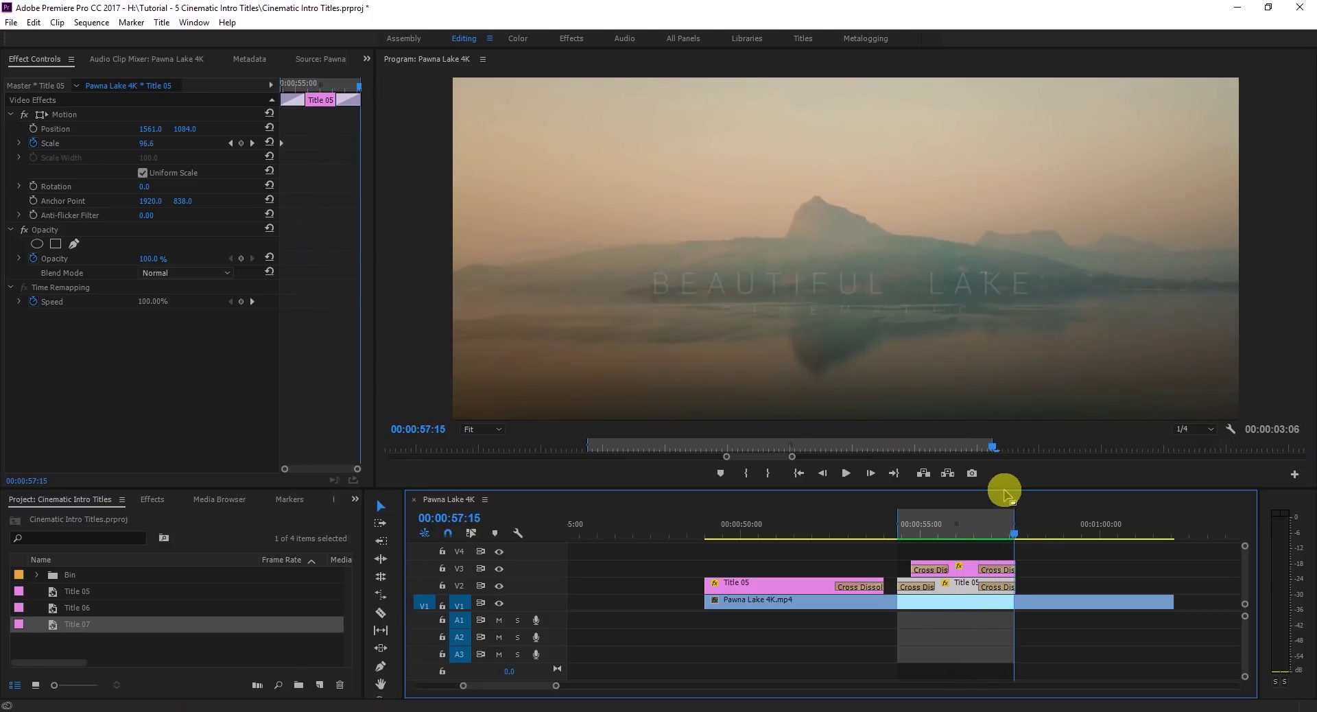
{"action": "left_click_drag", "start_coordinate": [1012, 535], "coordinate": [899, 532]}
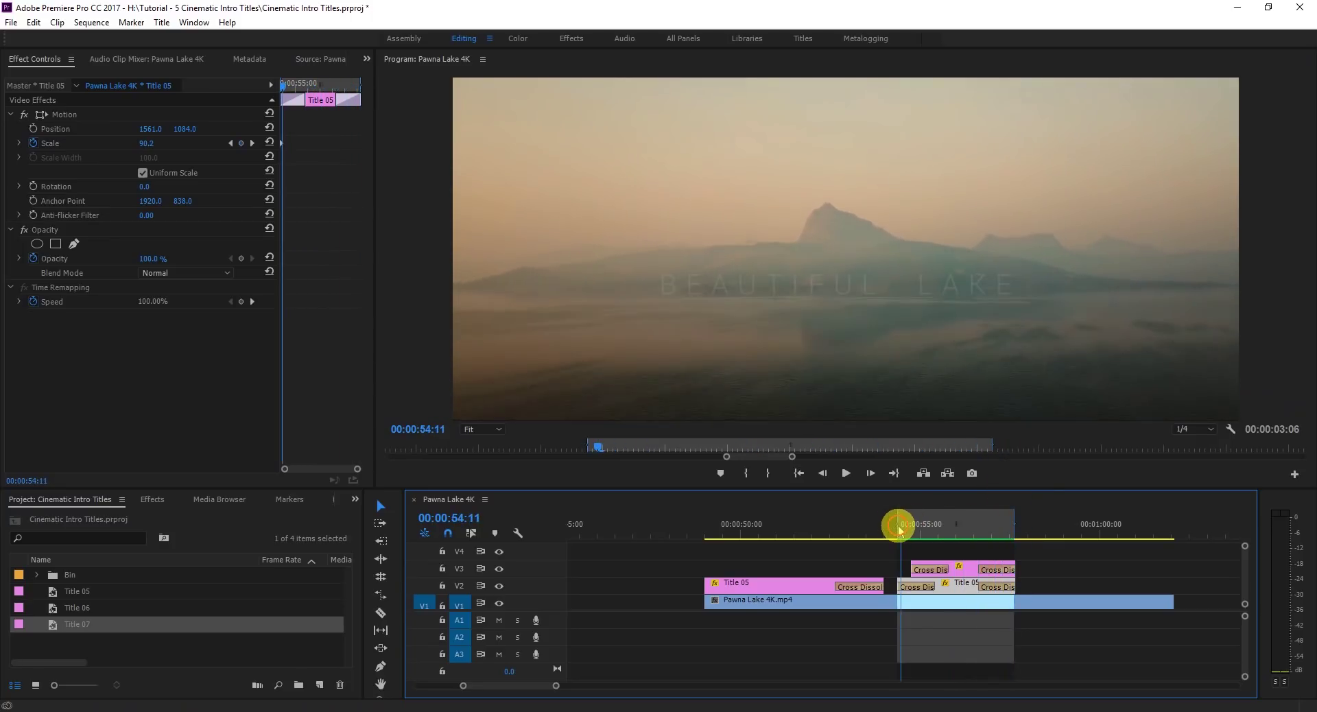
{"action": "key", "text": "space"}
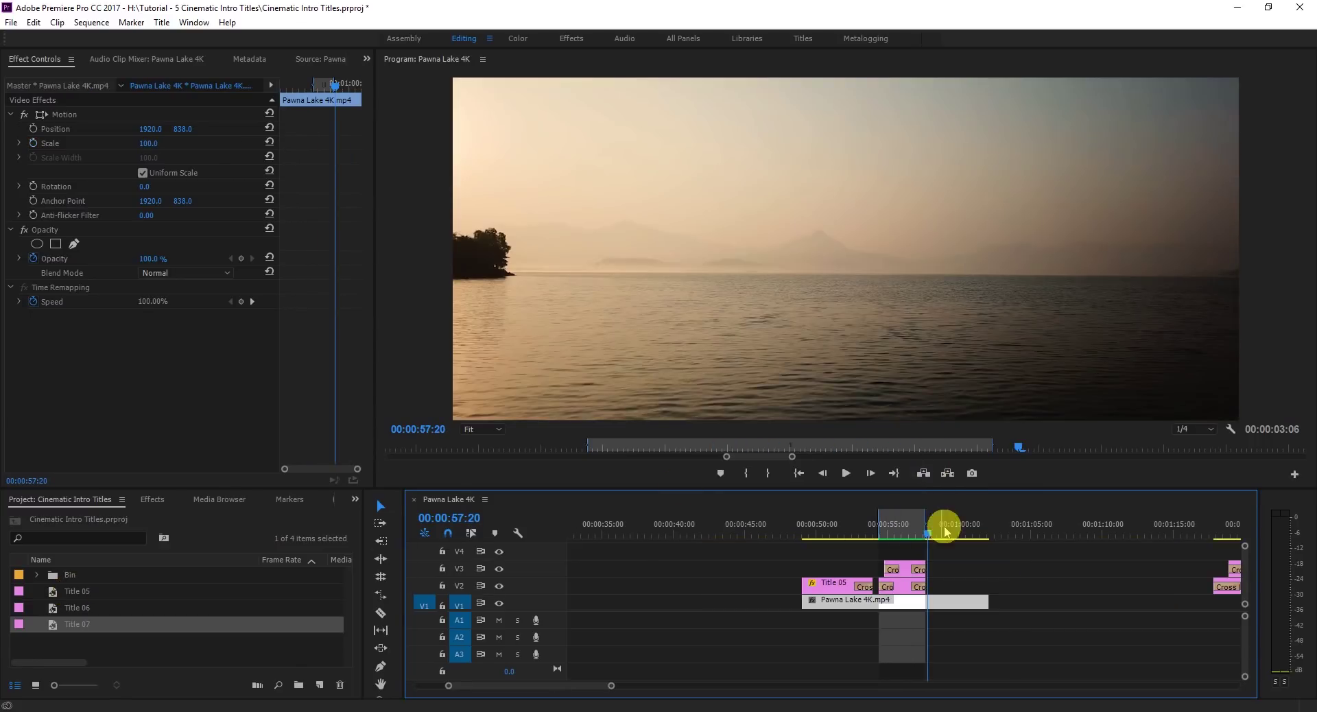
Place Title 05 on V2 directly after the stacked titles and shift BEAUTIFUL LAKE to position 1703, 974.
{"action": "left_click_drag", "start_coordinate": [53, 591], "coordinate": [971, 586]}
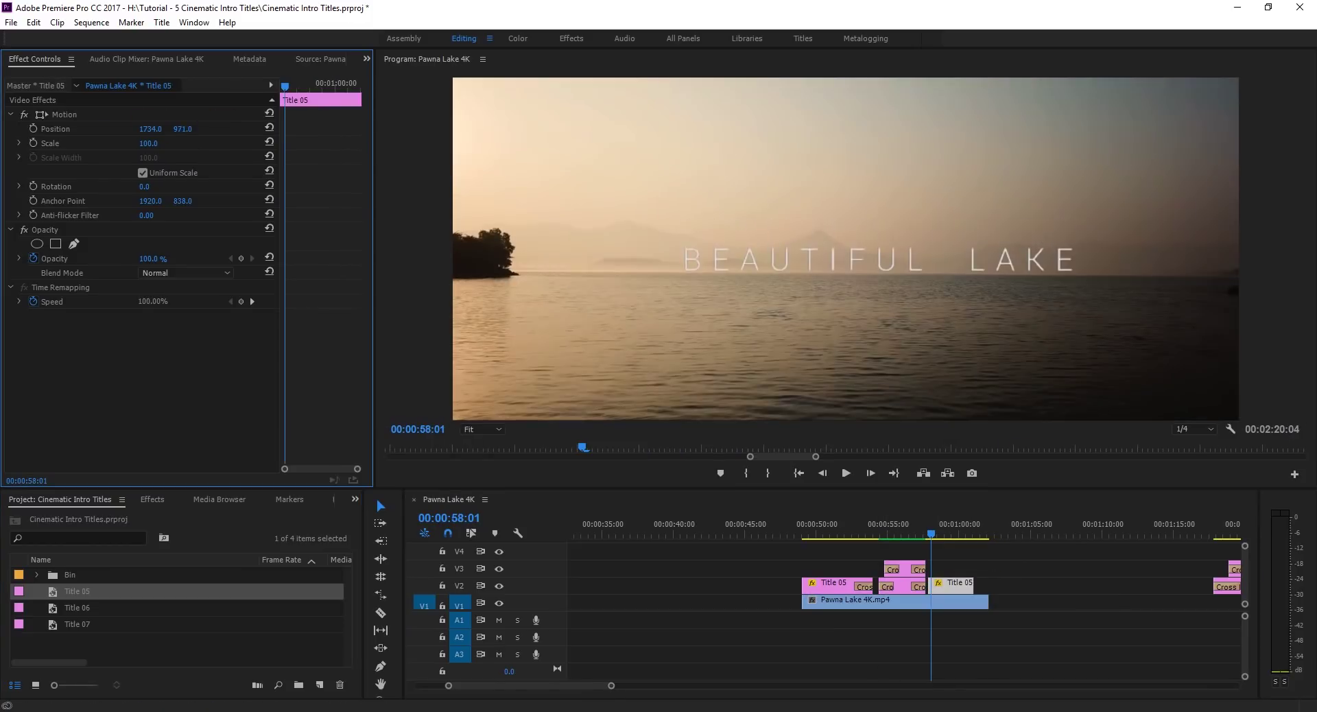
{"action": "left_click", "coordinate": [157, 141]}
{"action": "left_click", "coordinate": [162, 156]}
{"action": "left_click_drag", "start_coordinate": [160, 129], "coordinate": [136, 129]}
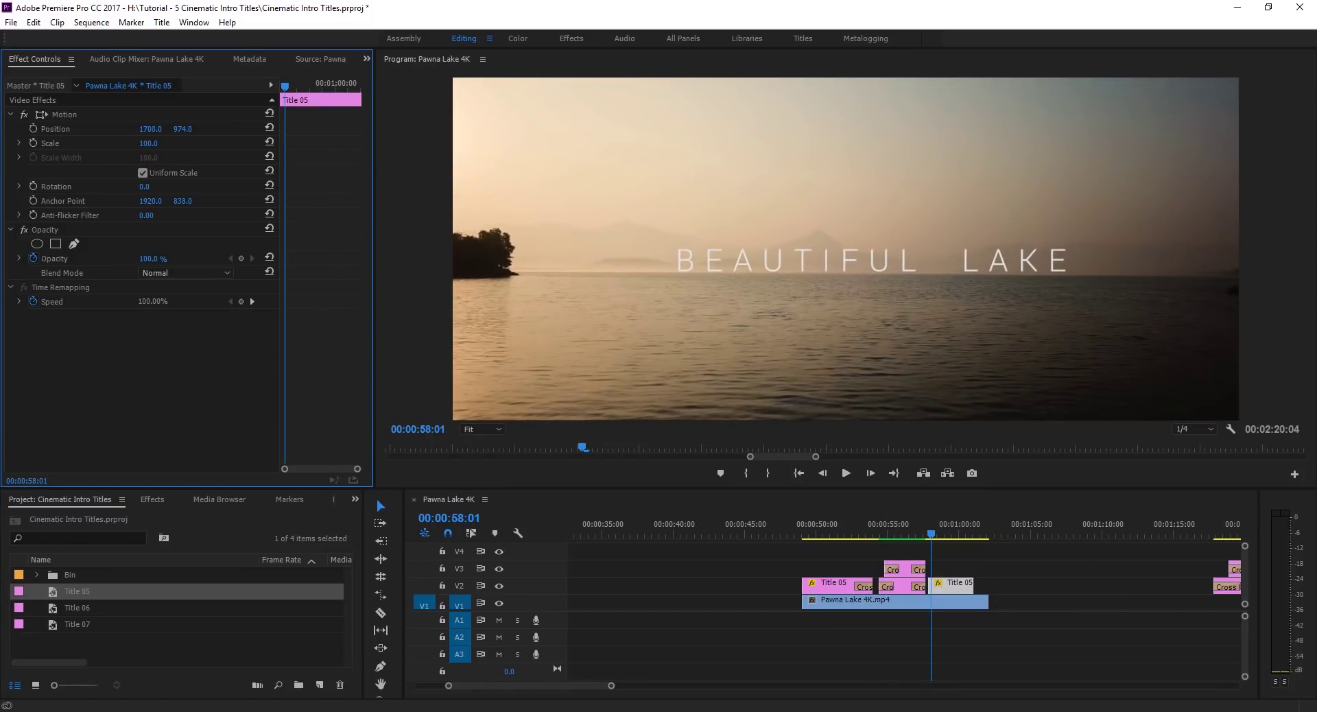
Return to the new Title 05's start at 00:00:57:20, search the effects for TRANSFORM and apply the Transform effect to the clip.
{"action": "left_click", "coordinate": [927, 534]}
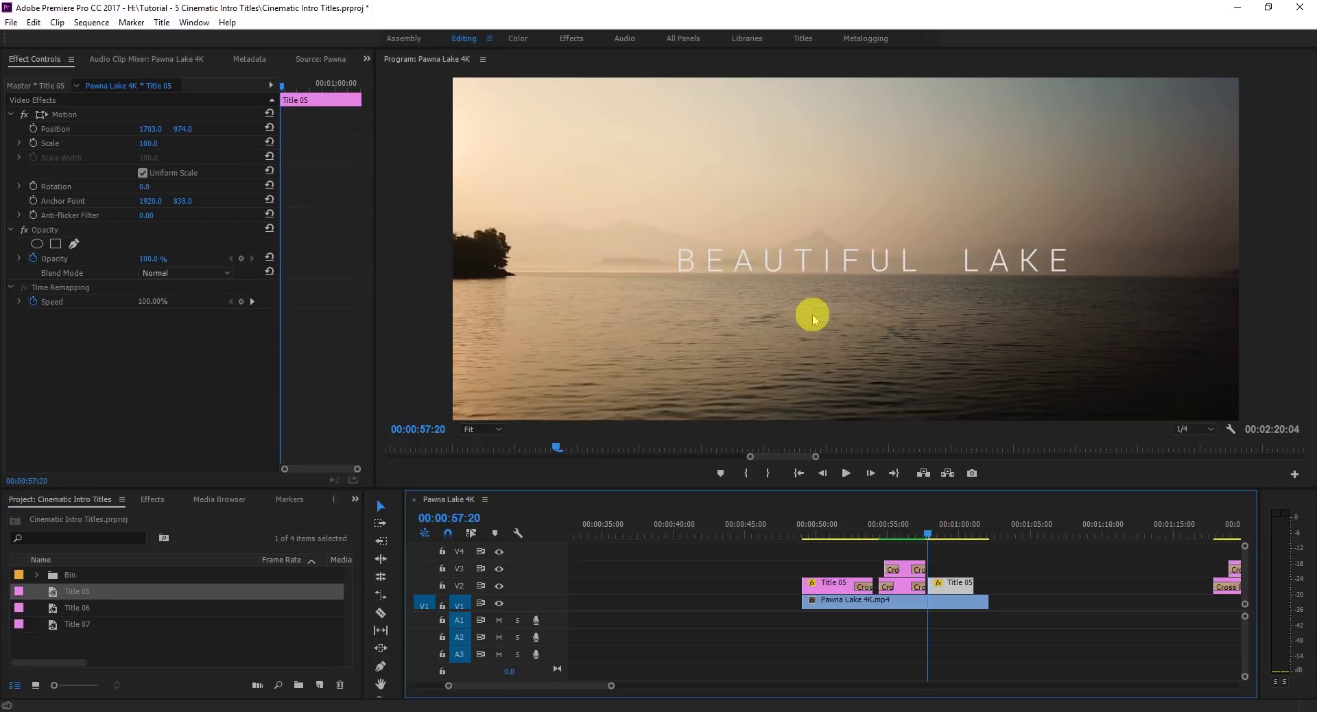
{"action": "left_click", "coordinate": [152, 499]}
{"action": "left_click", "coordinate": [67, 519]}
{"action": "type", "text": "TRANSFORM"}
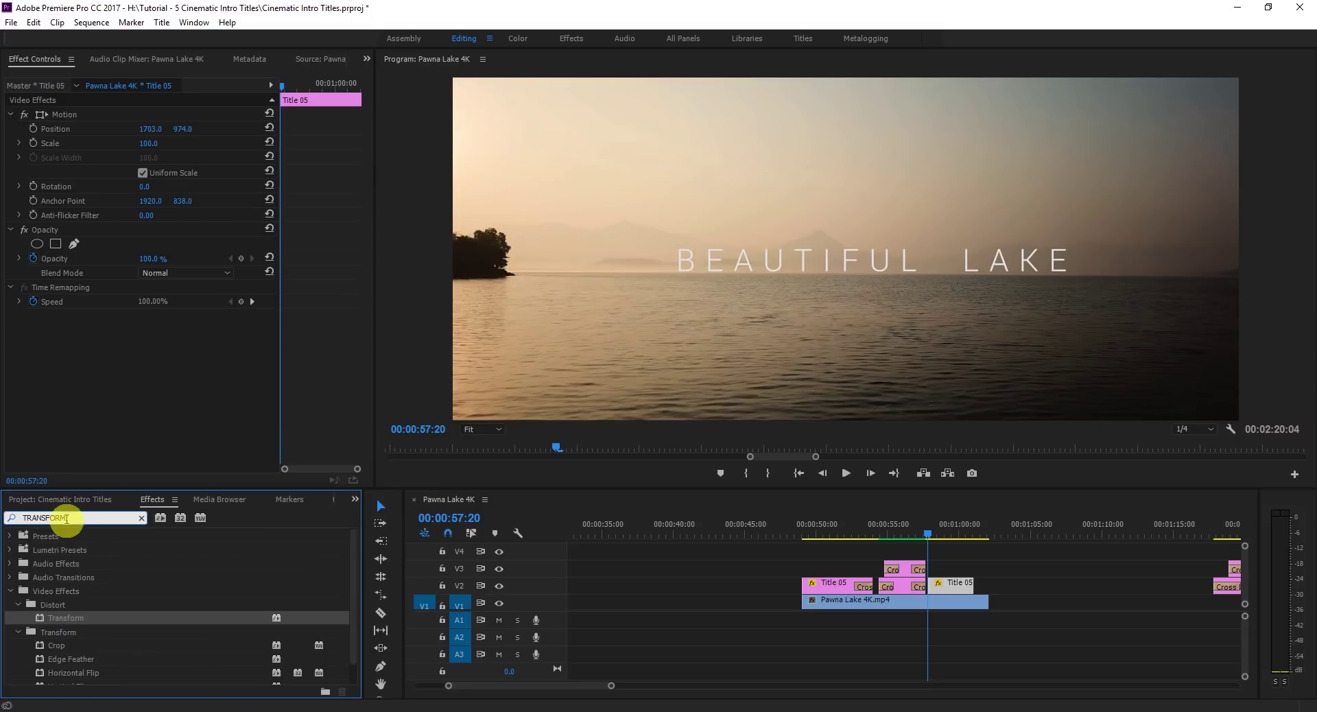
{"action": "left_click_drag", "start_coordinate": [34, 616], "coordinate": [939, 591]}
{"action": "left_click_drag", "start_coordinate": [366, 317], "coordinate": [360, 410]}
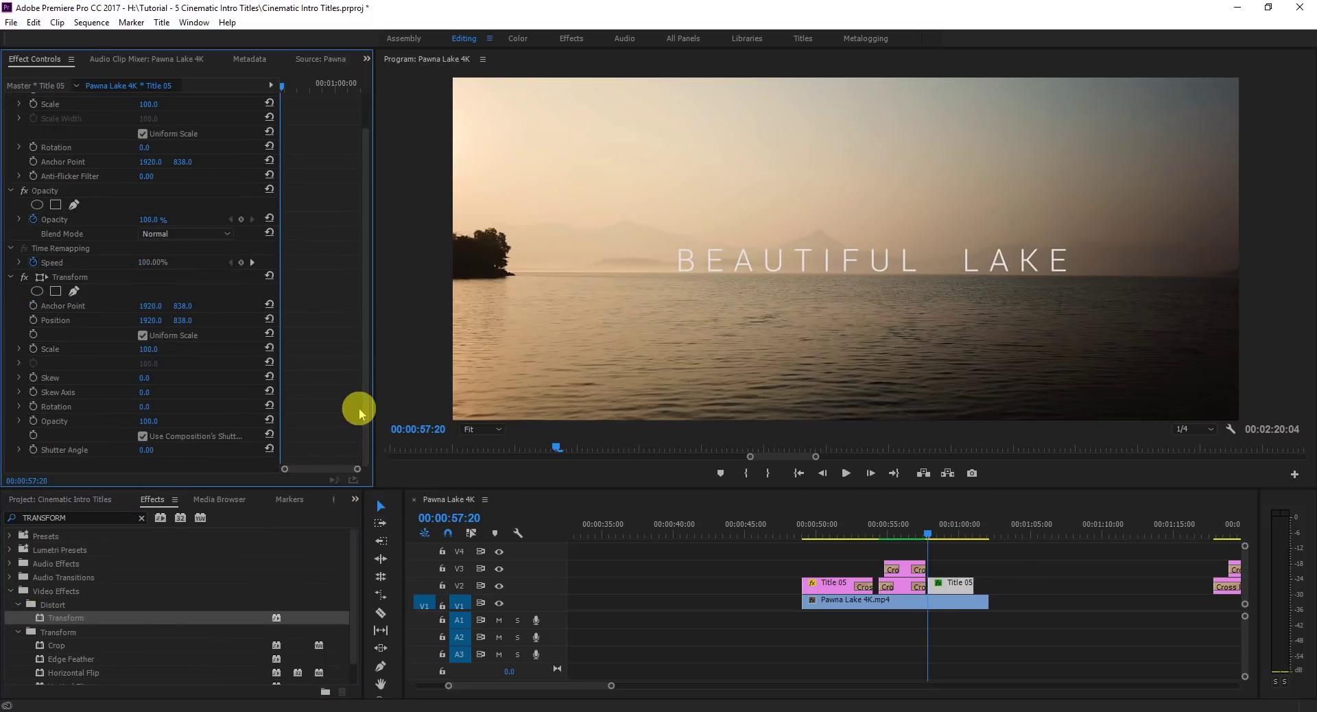
Draw a closed four-point pen mask on the Transform effect, running just beneath BEAUTIFUL LAKE and extending well above the text.
{"action": "left_click", "coordinate": [75, 292]}
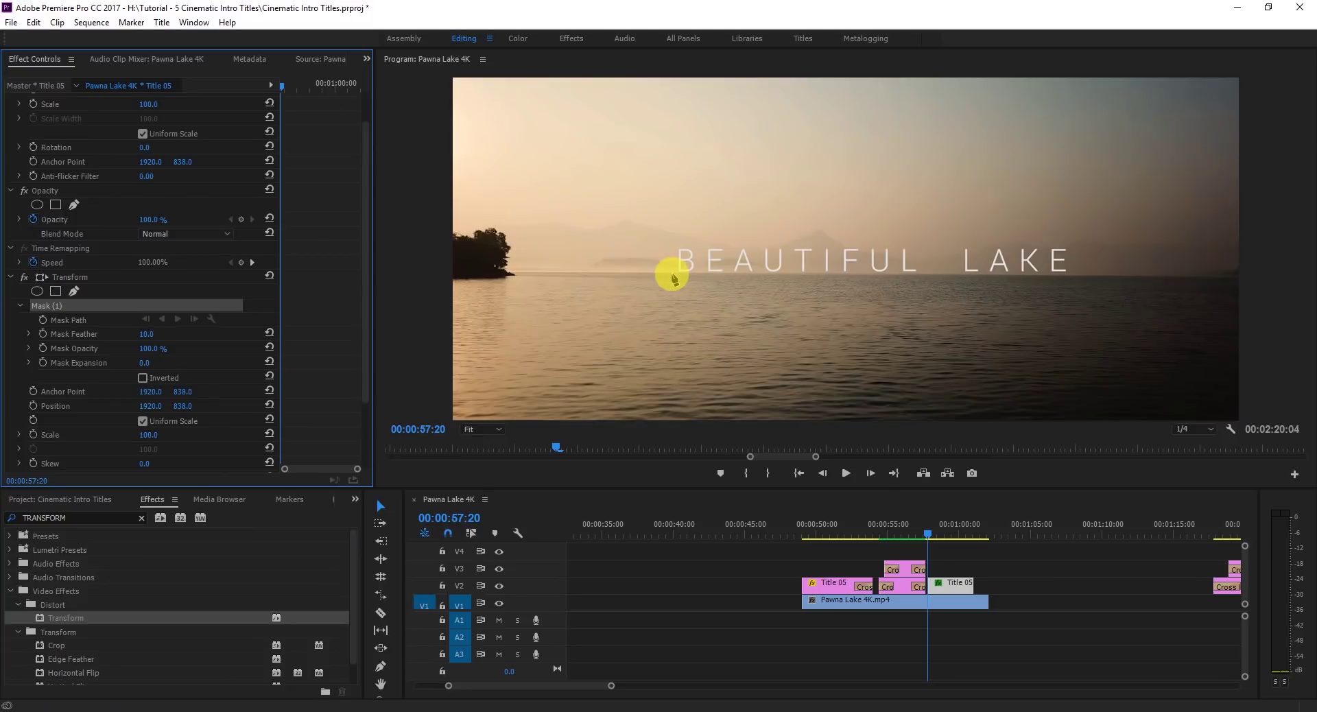
{"action": "left_click", "coordinate": [671, 275]}
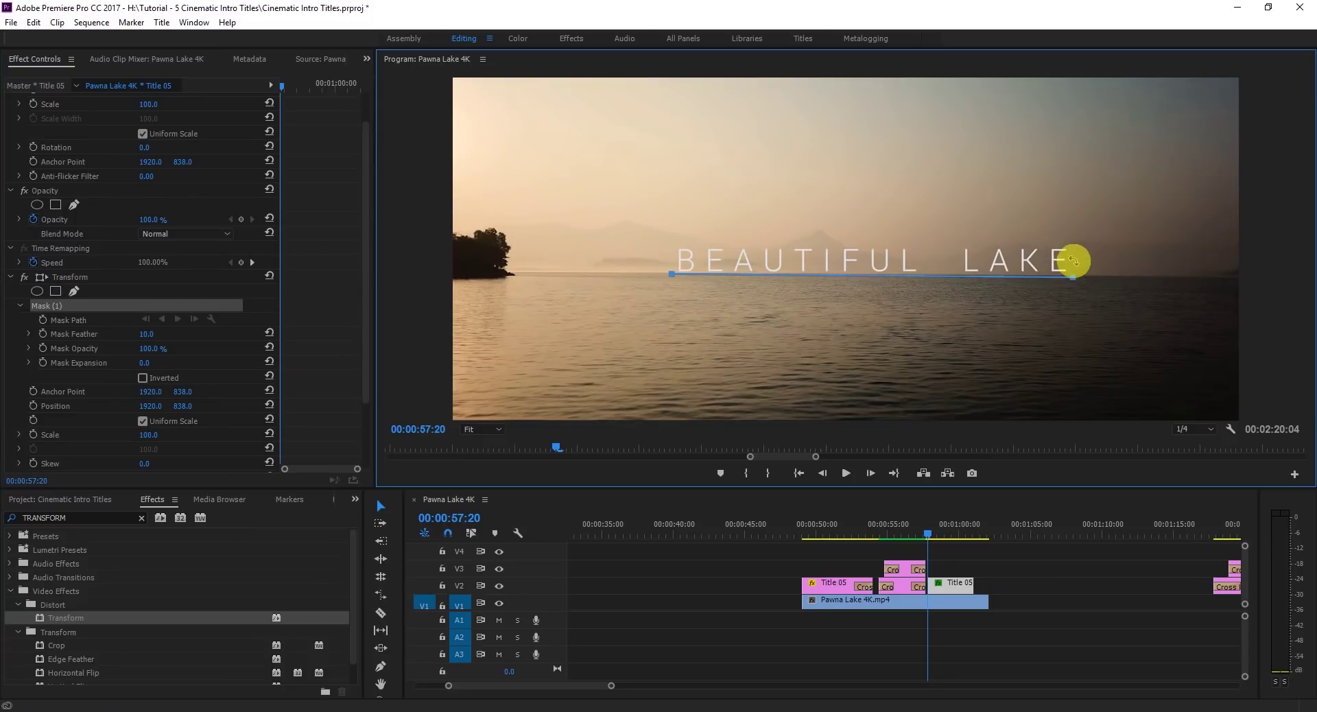
{"action": "left_click", "coordinate": [1072, 207]}
{"action": "left_click", "coordinate": [663, 205]}
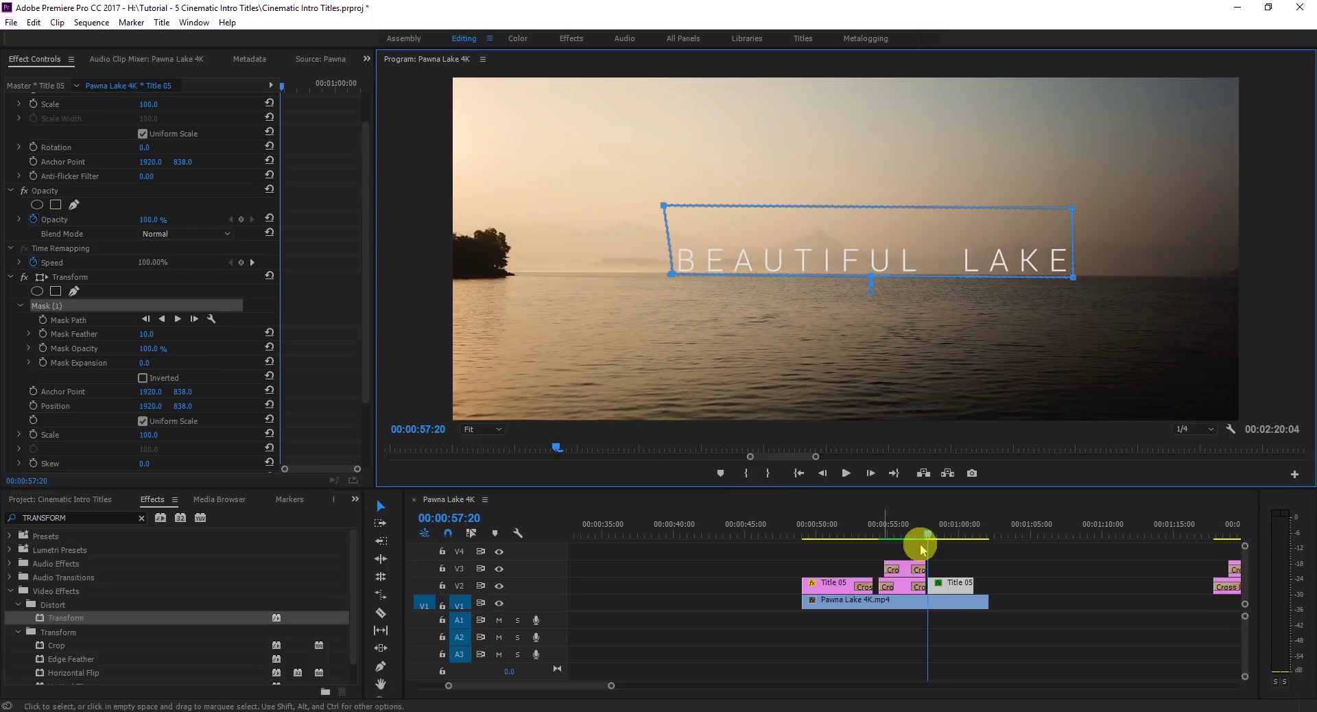
Keyframe the masked Transform's Position from 1920, 995 at 00:00:57:20 to 1920, 754 at 00:01:00:01 so the text rises into view.
{"action": "left_click", "coordinate": [178, 408]}
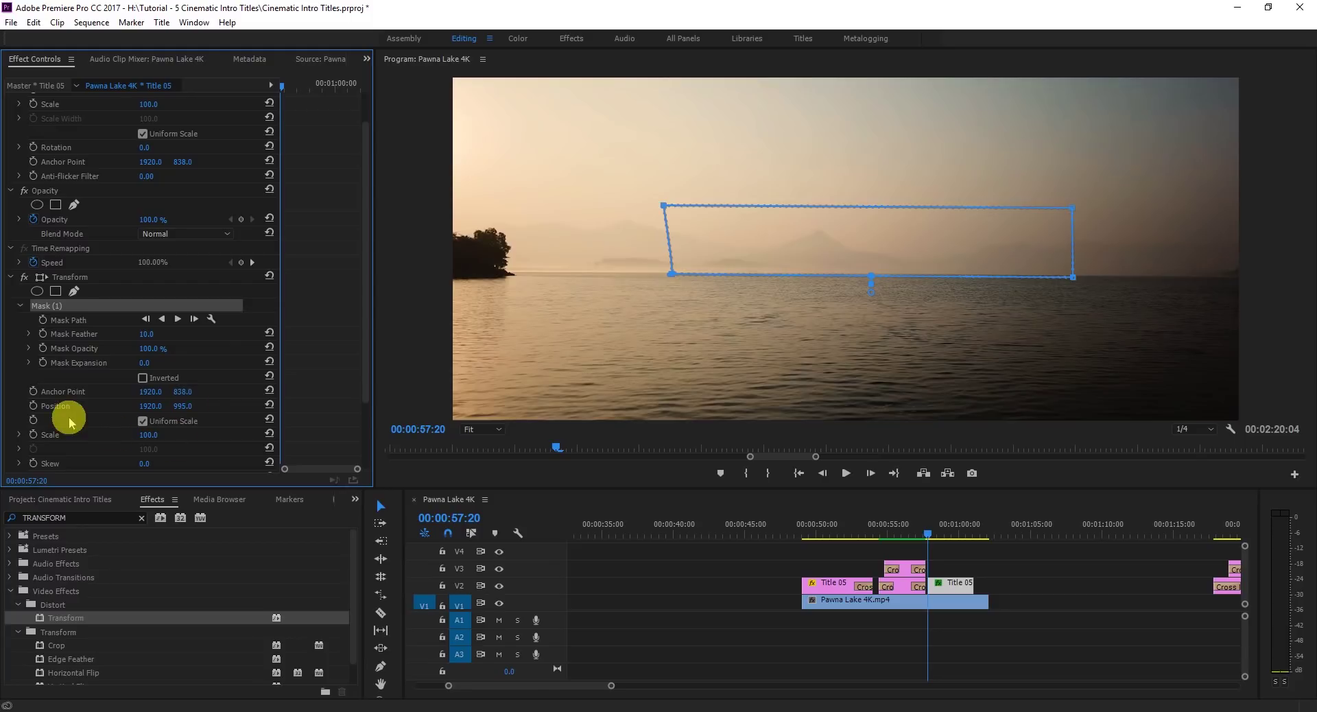
{"action": "left_click", "coordinate": [33, 406]}
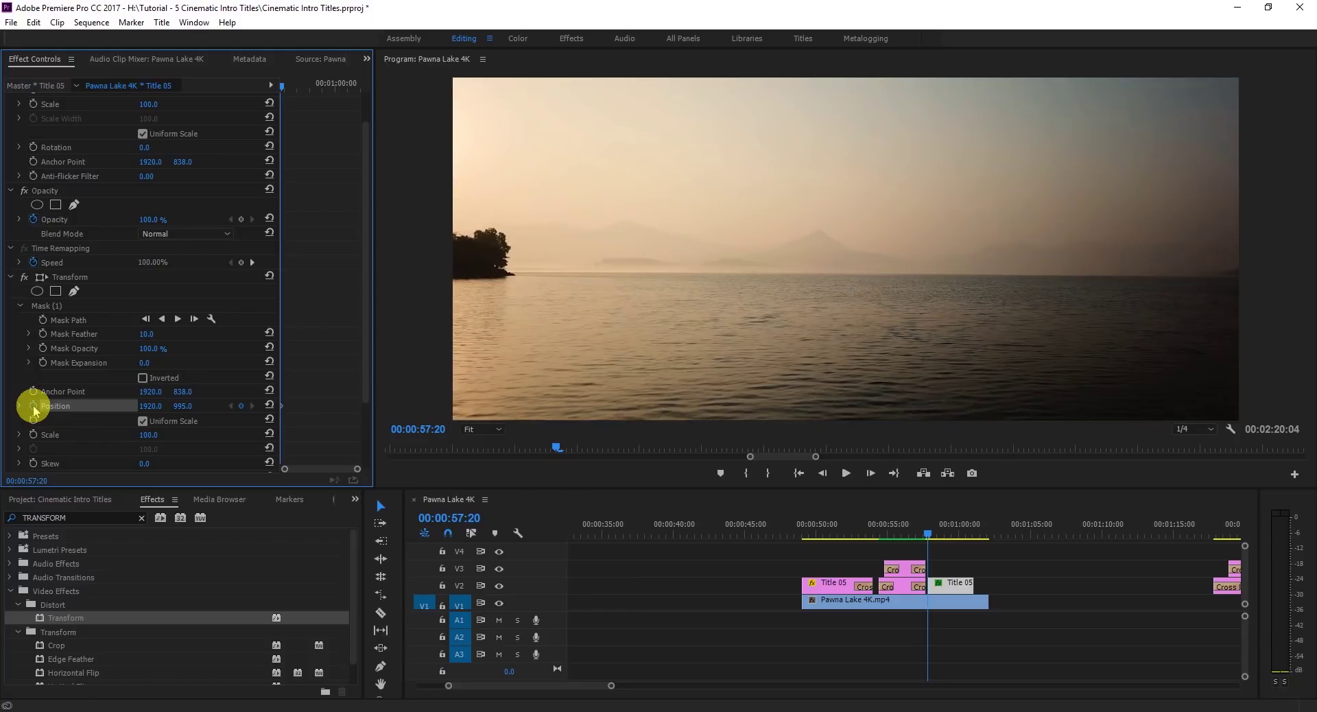
{"action": "left_click_drag", "start_coordinate": [930, 531], "coordinate": [959, 532]}
{"action": "left_click", "coordinate": [241, 406]}
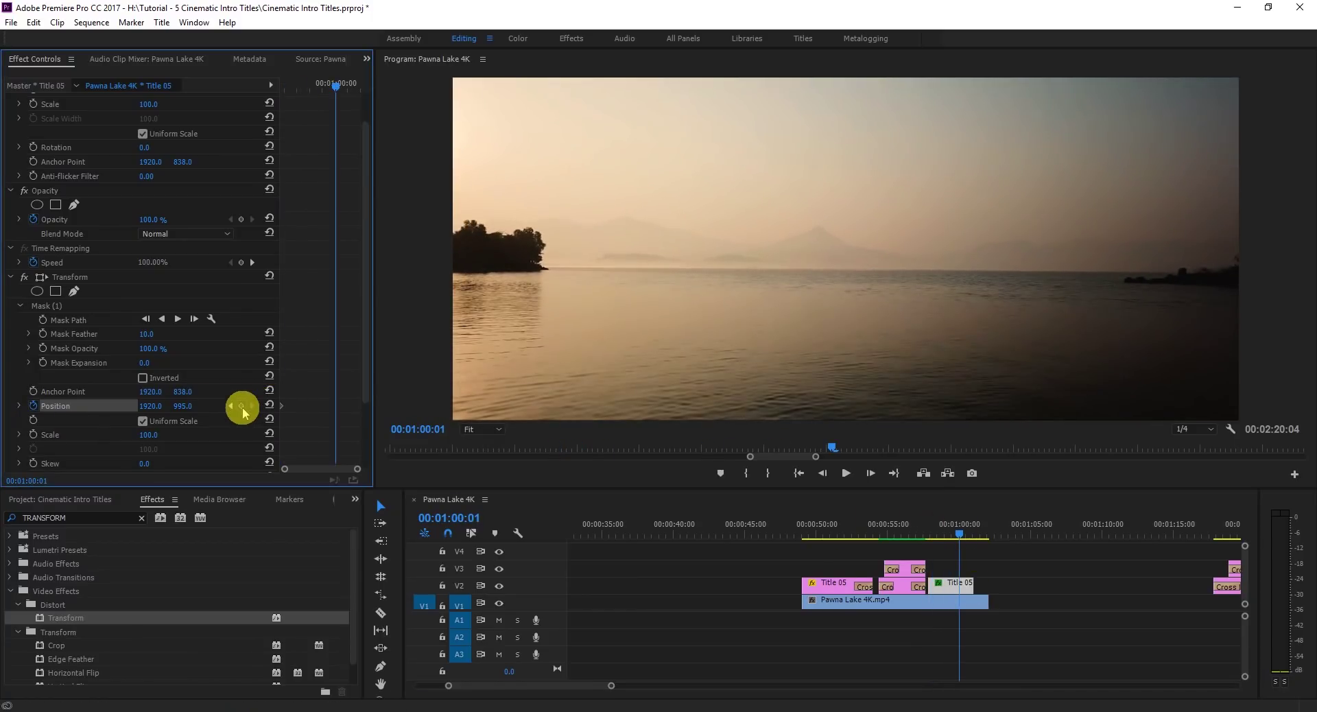
{"action": "left_click_drag", "start_coordinate": [180, 405], "coordinate": [56, 406]}
{"action": "left_click_drag", "start_coordinate": [182, 405], "coordinate": [152, 405]}
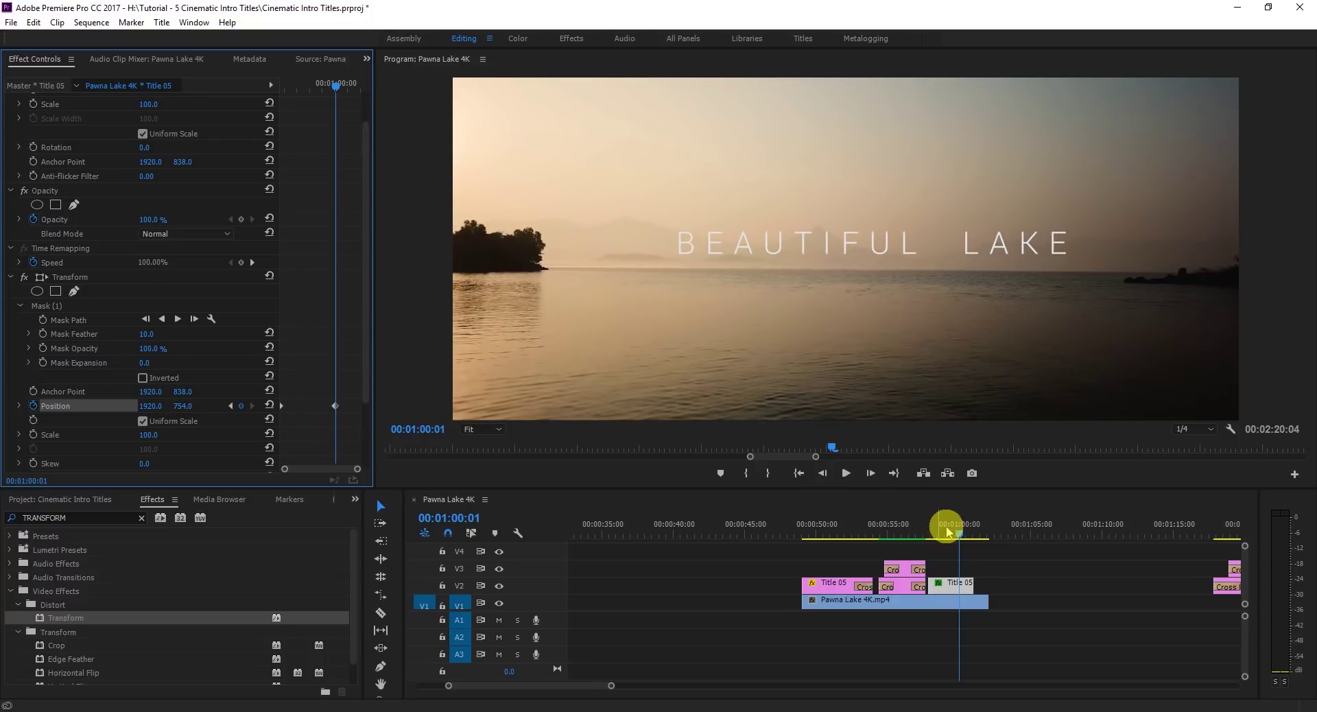
Preview the text's rise from the start of the title and move the ending Position keyframe to 00:01:00:05.
{"action": "left_click_drag", "start_coordinate": [946, 525], "coordinate": [927, 527]}
{"action": "left_click", "coordinate": [841, 474]}
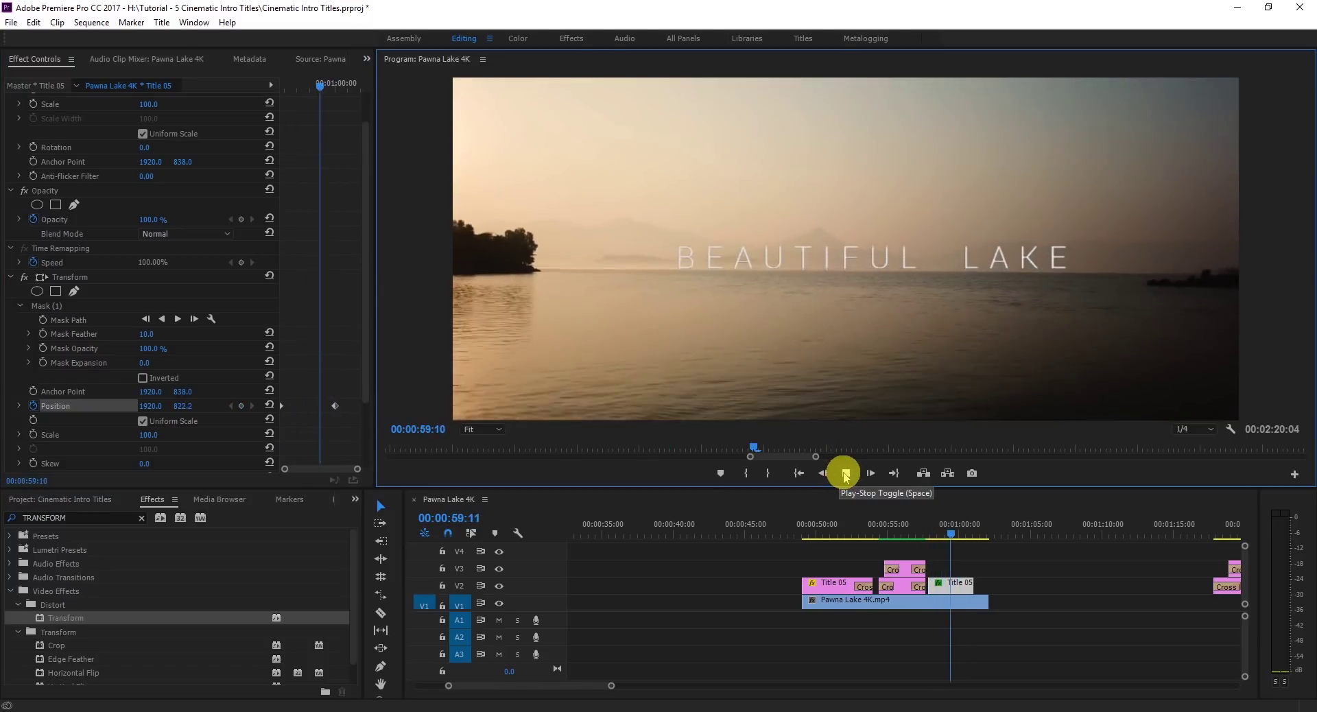
{"action": "left_click", "coordinate": [959, 533]}
{"action": "left_click_drag", "start_coordinate": [961, 538], "coordinate": [956, 529]}
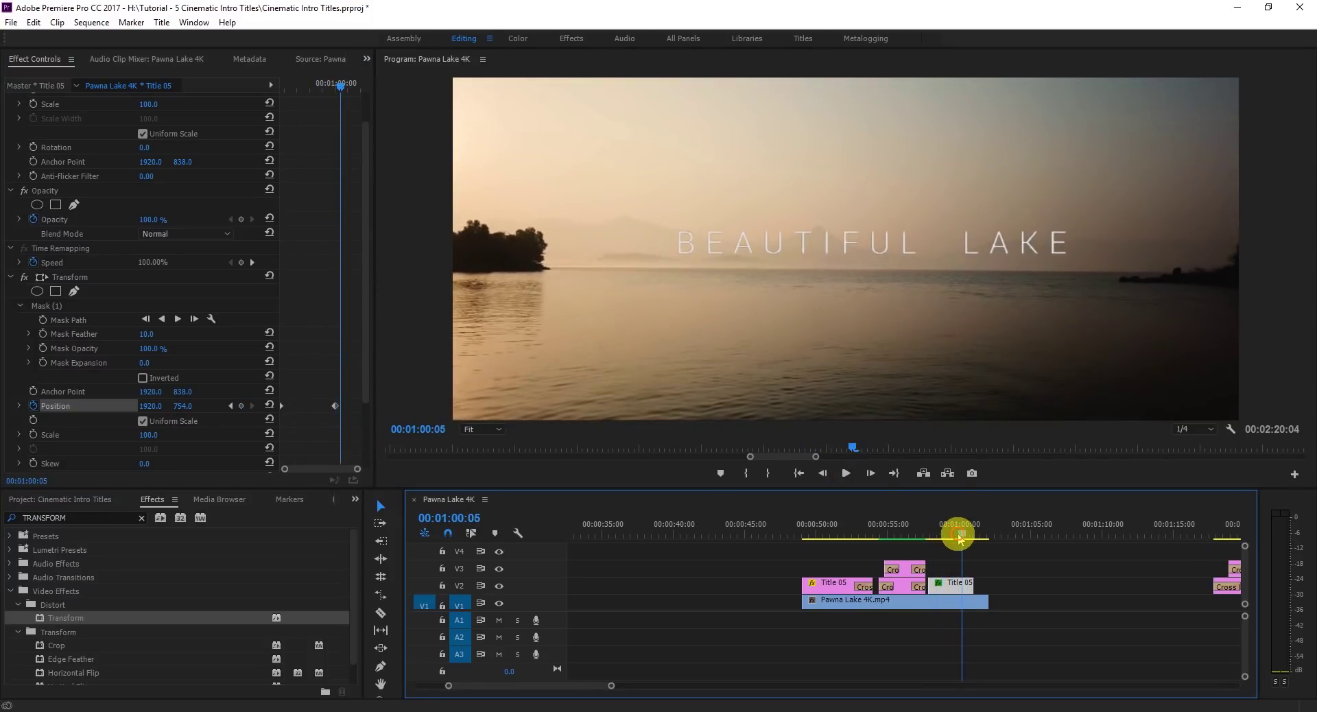
{"action": "left_click", "coordinate": [332, 406]}
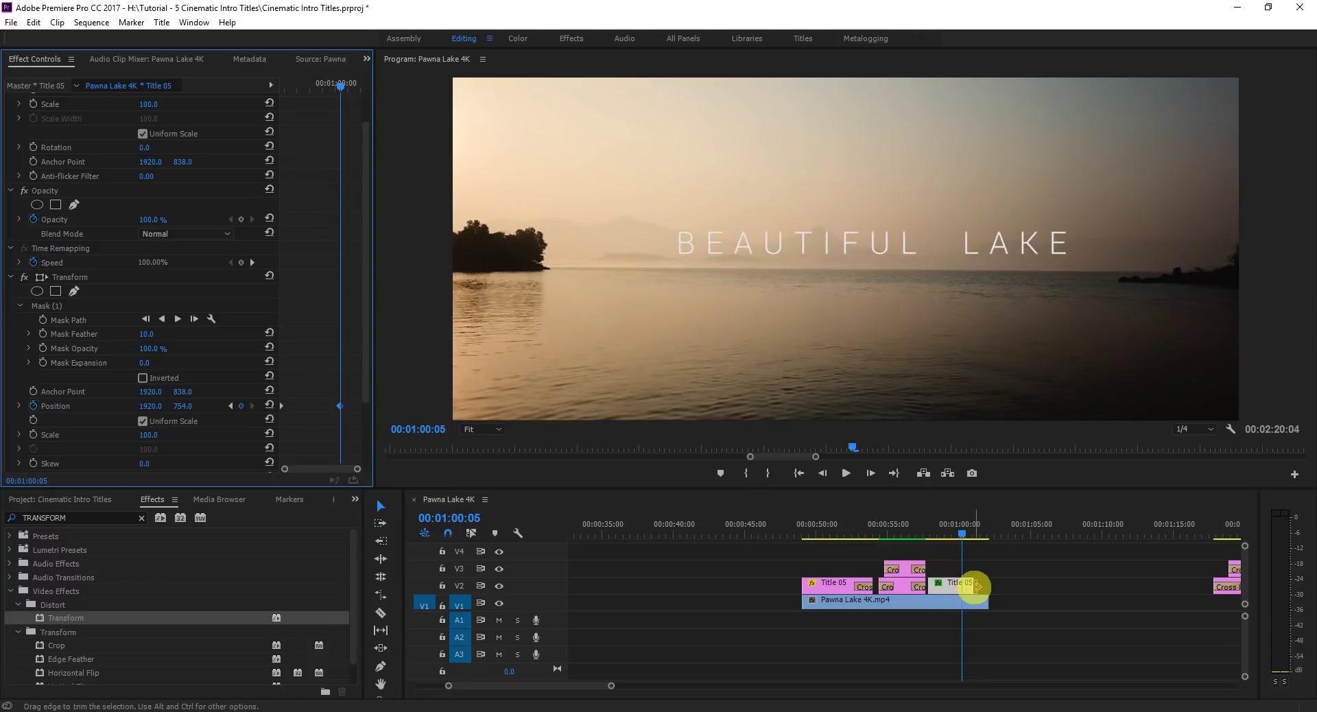
Trim the new Title 05's end slightly earlier with a cross dissolve closing it, and play the title from 00:00:57:20.
{"action": "left_click_drag", "start_coordinate": [974, 583], "coordinate": [967, 584]}
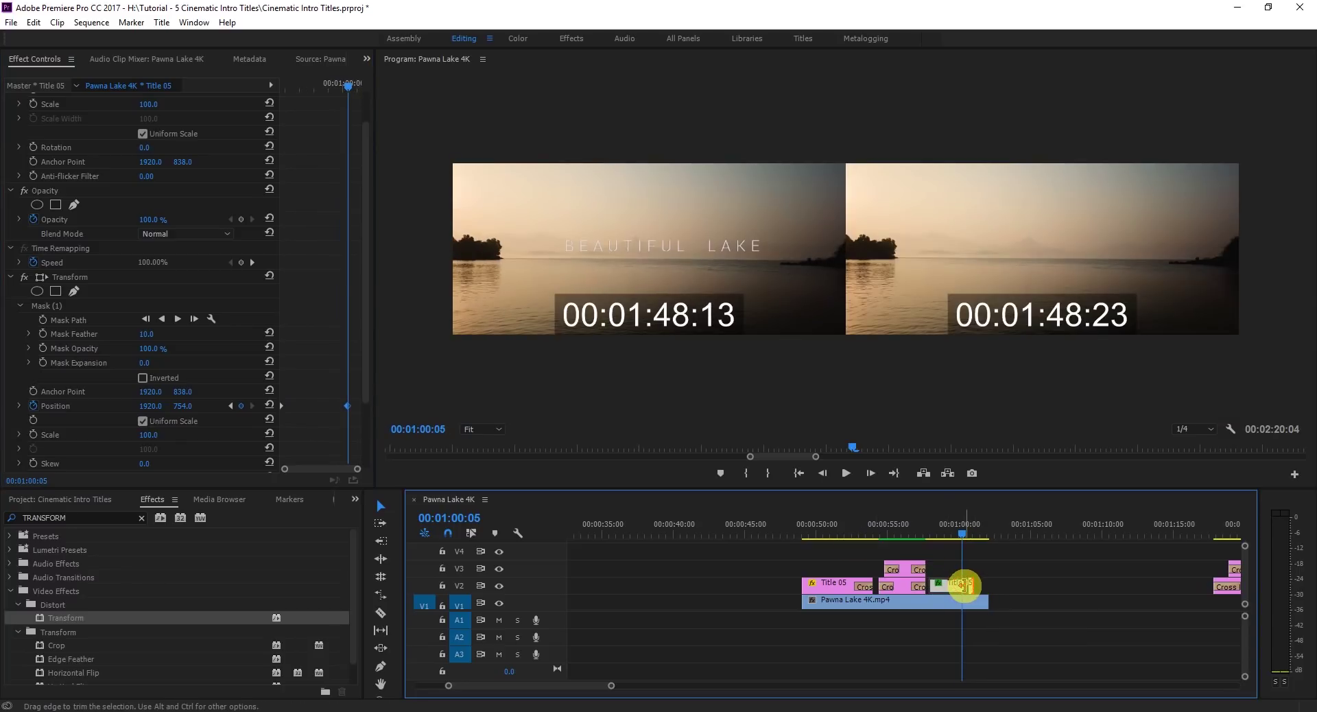
{"action": "mouse_move", "coordinate": [933, 537]}
{"action": "left_mouse_down"}
{"action": "mouse_move", "coordinate": [971, 540]}
{"action": "mouse_move", "coordinate": [928, 536]}
{"action": "left_mouse_up"}
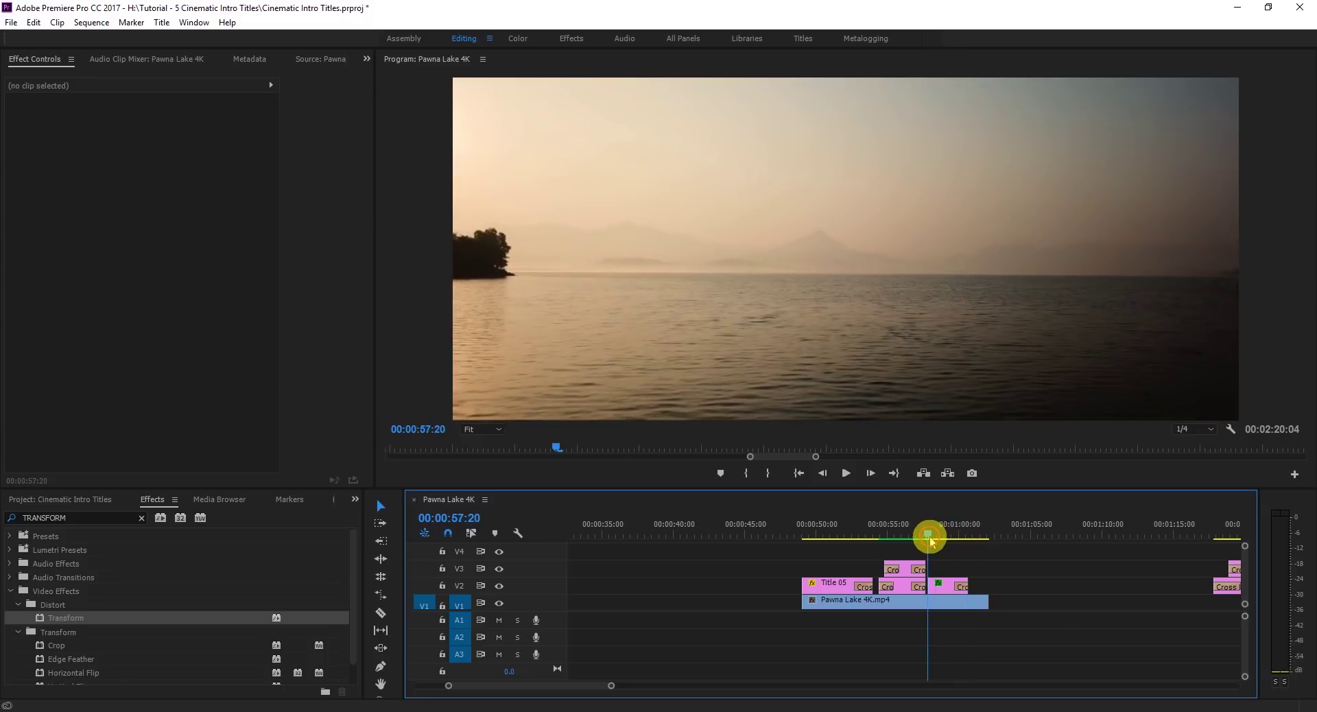
{"action": "key", "text": "space"}
{"action": "key", "text": "space"}
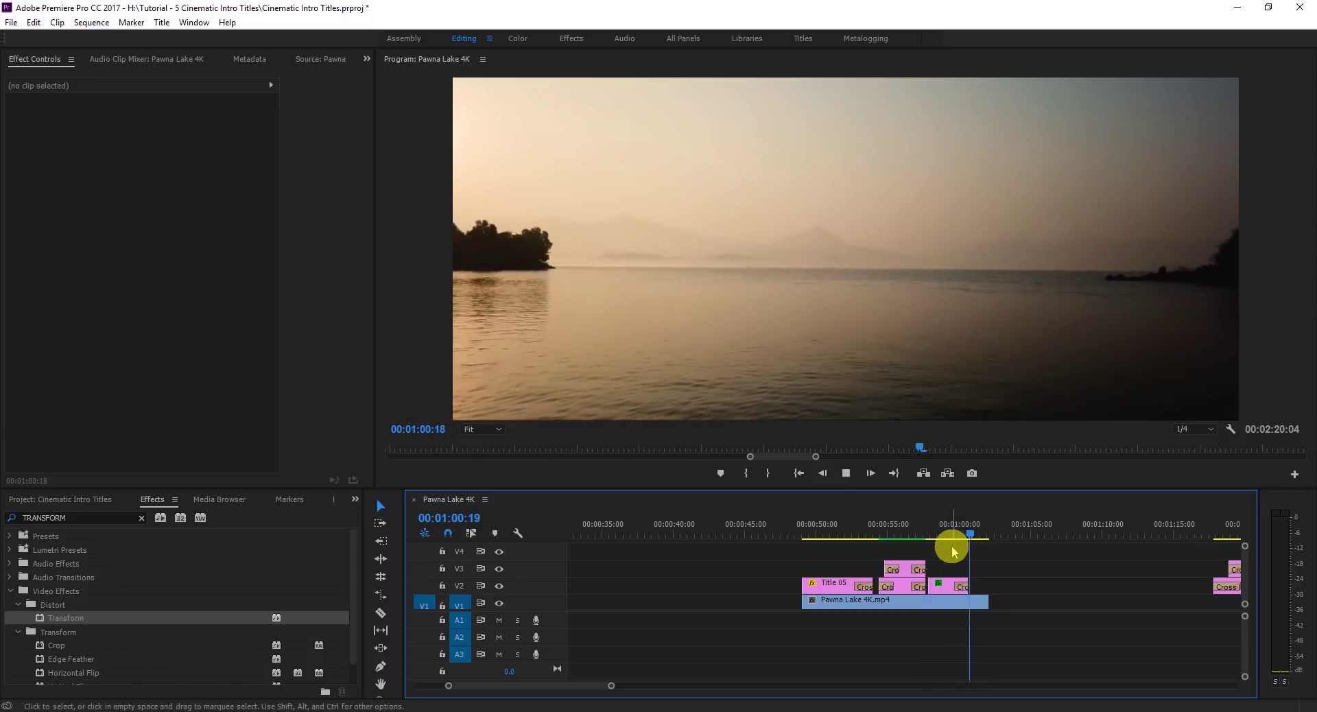